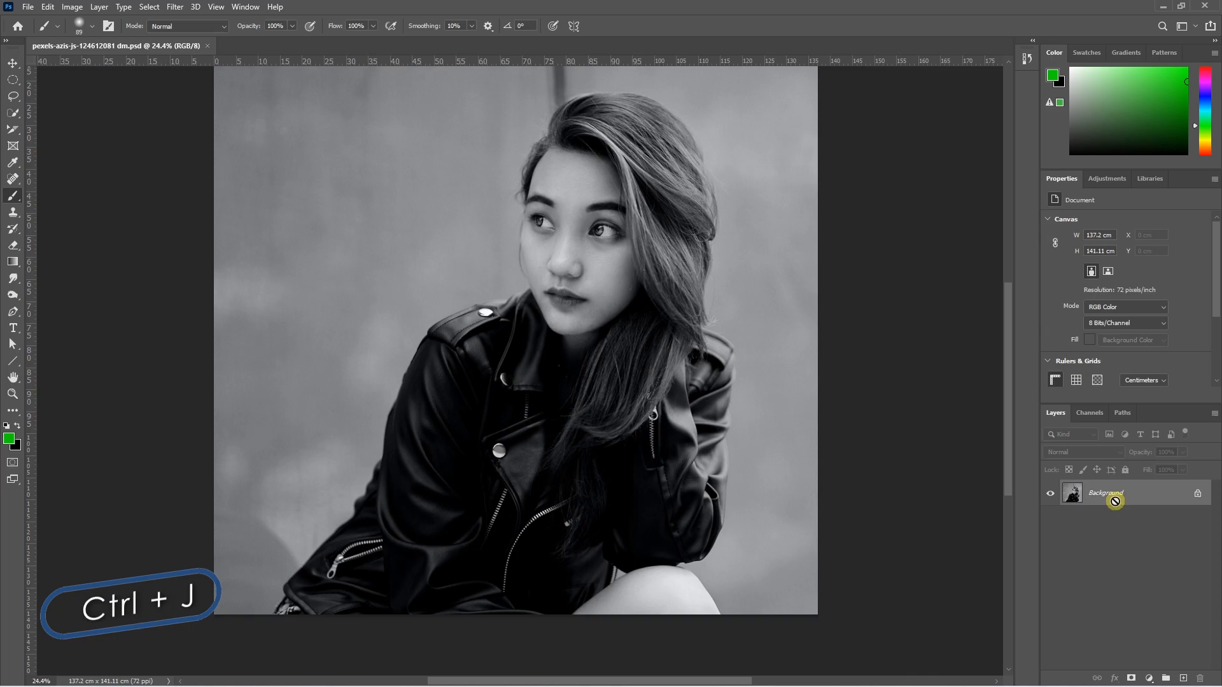
Step: Duplicate the Background layer and add a solid color fill layer in very dark red above it
key(ctrl+j)
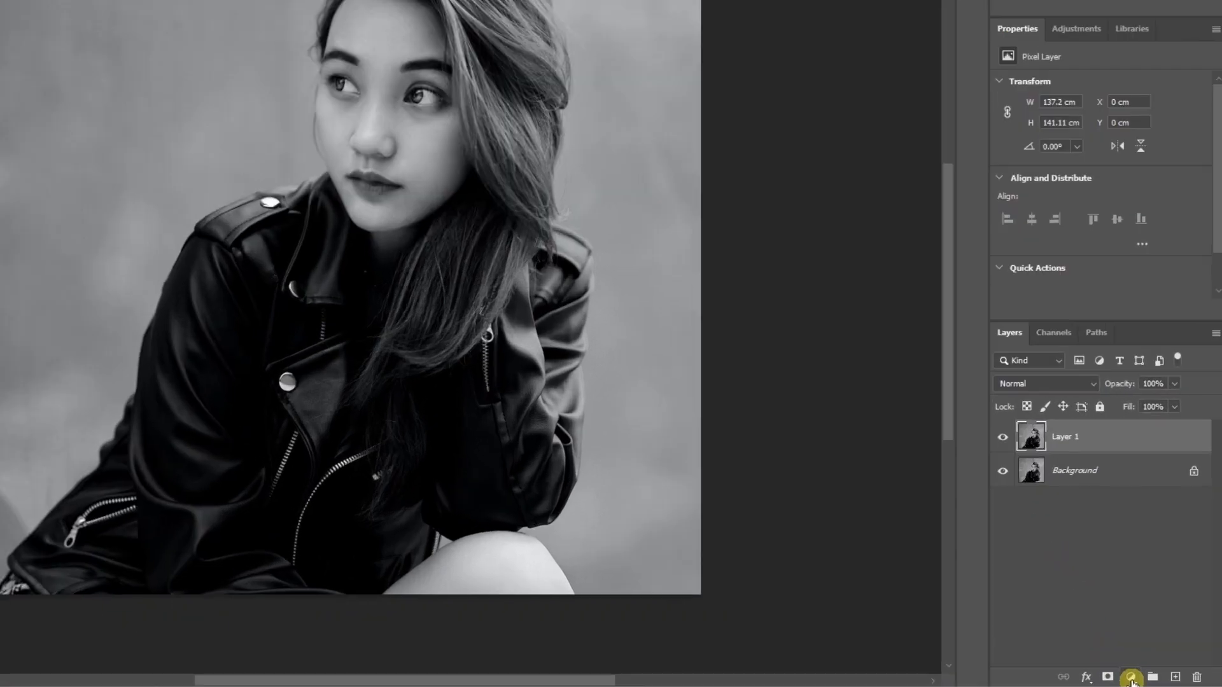
click(1150, 678)
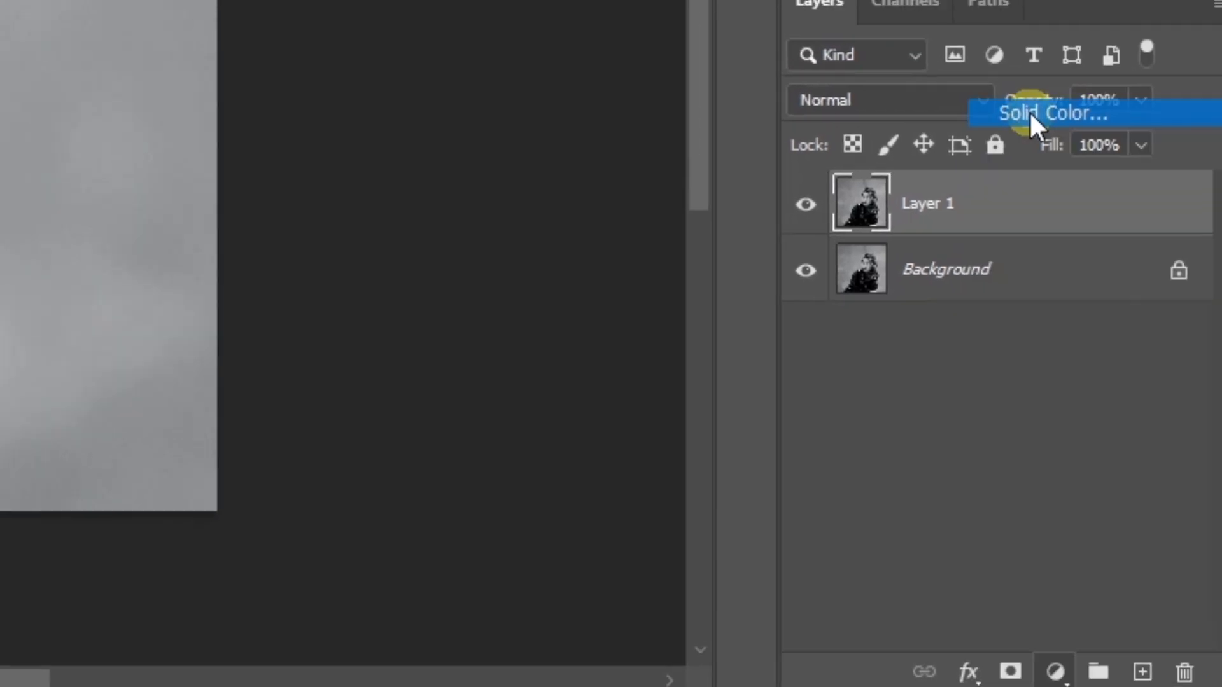
click(1030, 114)
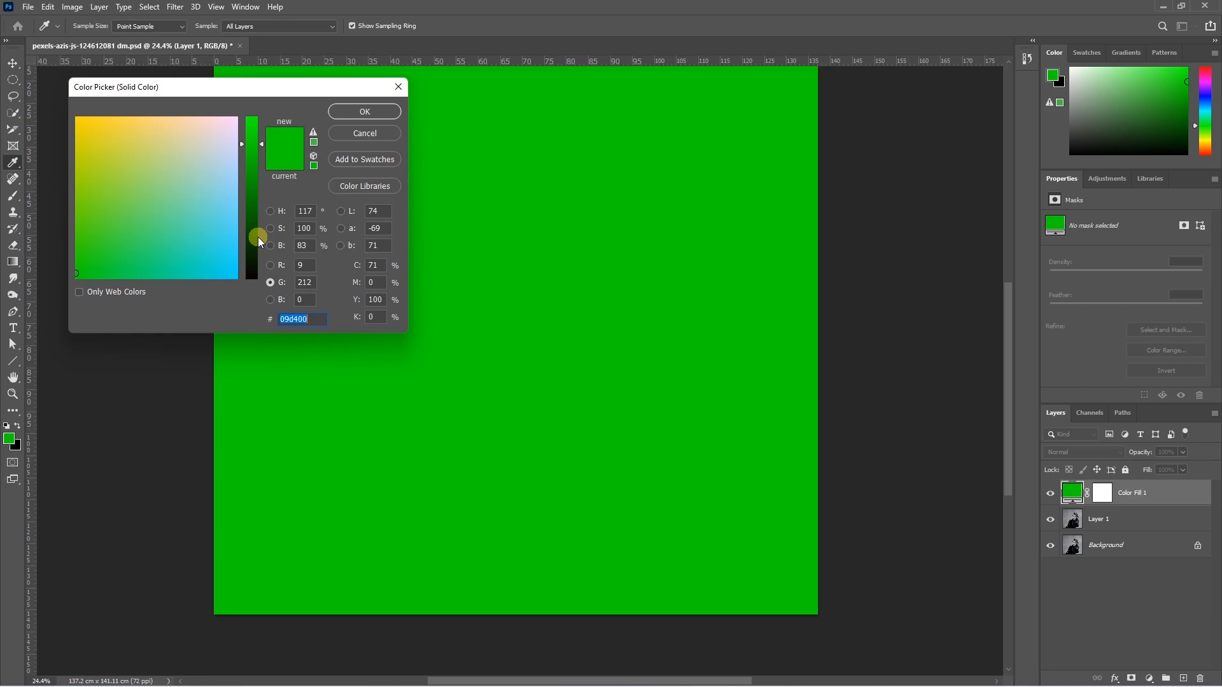
drag(257, 237, 257, 280)
click(76, 252)
drag(67, 251, 68, 254)
click(355, 110)
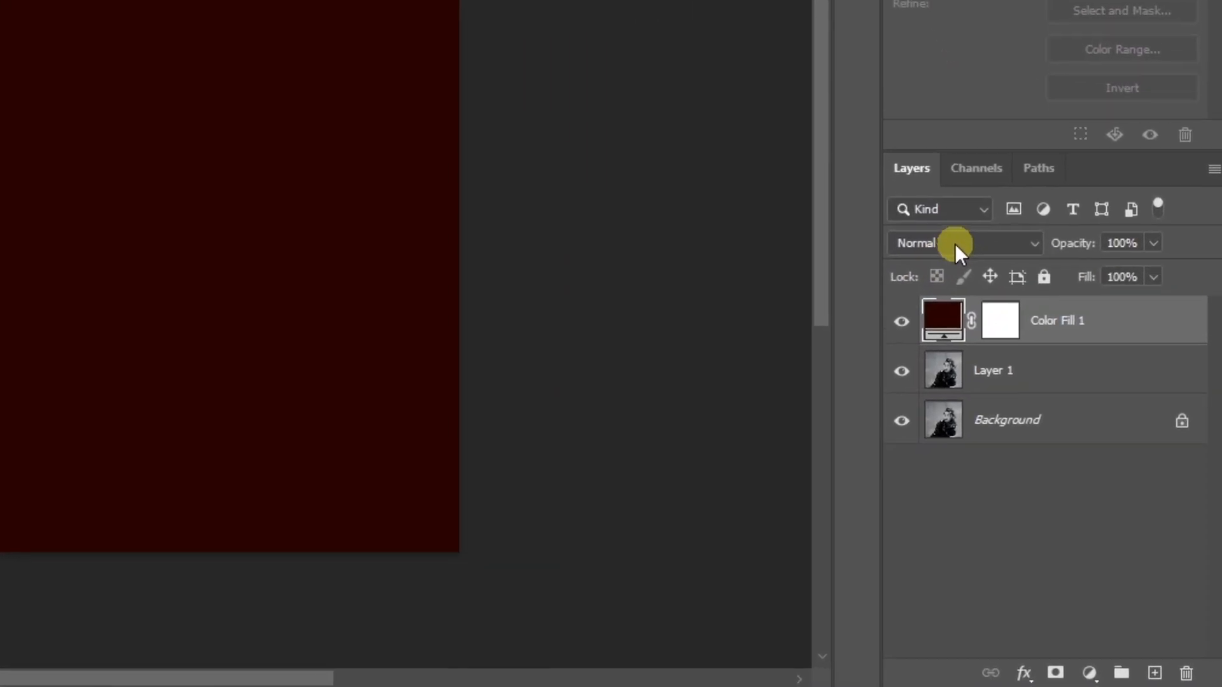
Step: Set the dark red fill layer's blend mode to Color and invert its mask to black
click(1075, 452)
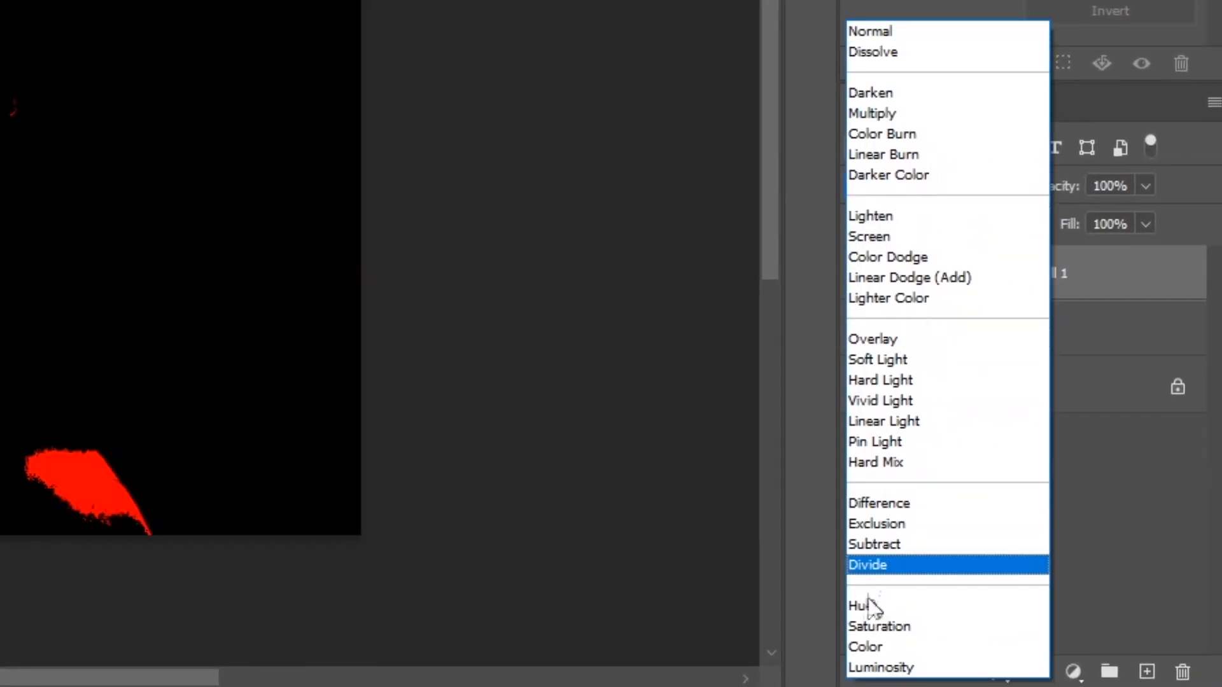
click(869, 648)
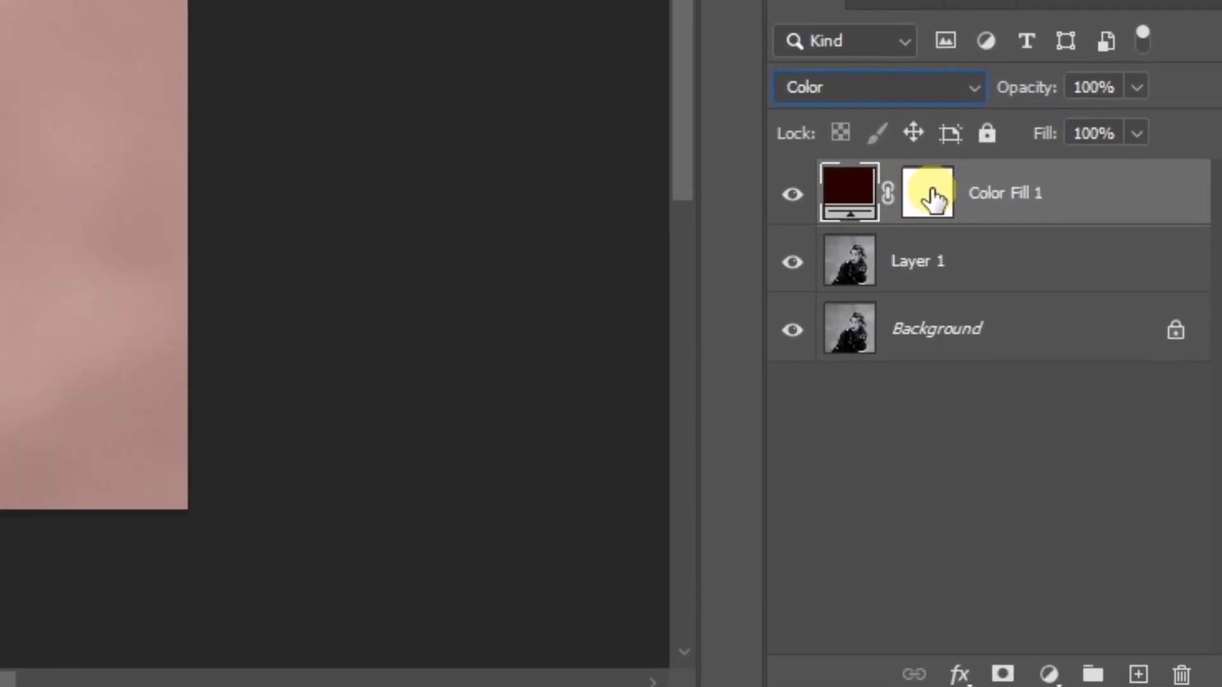
click(930, 194)
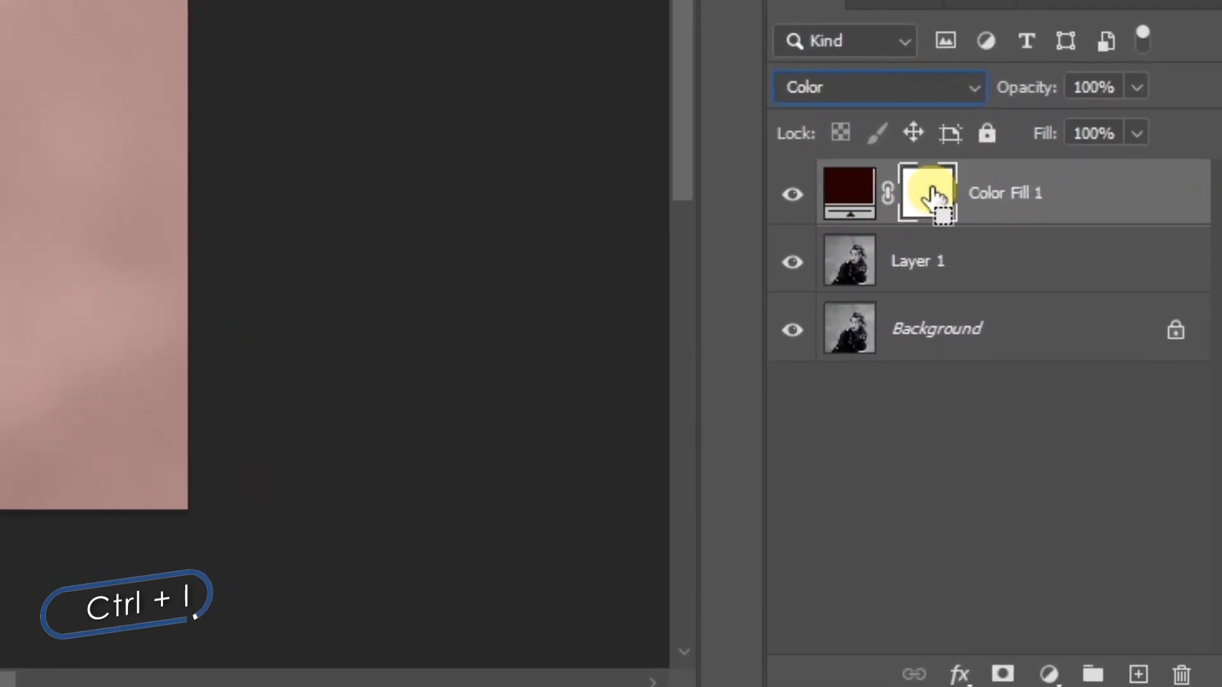
key(ctrl+i)
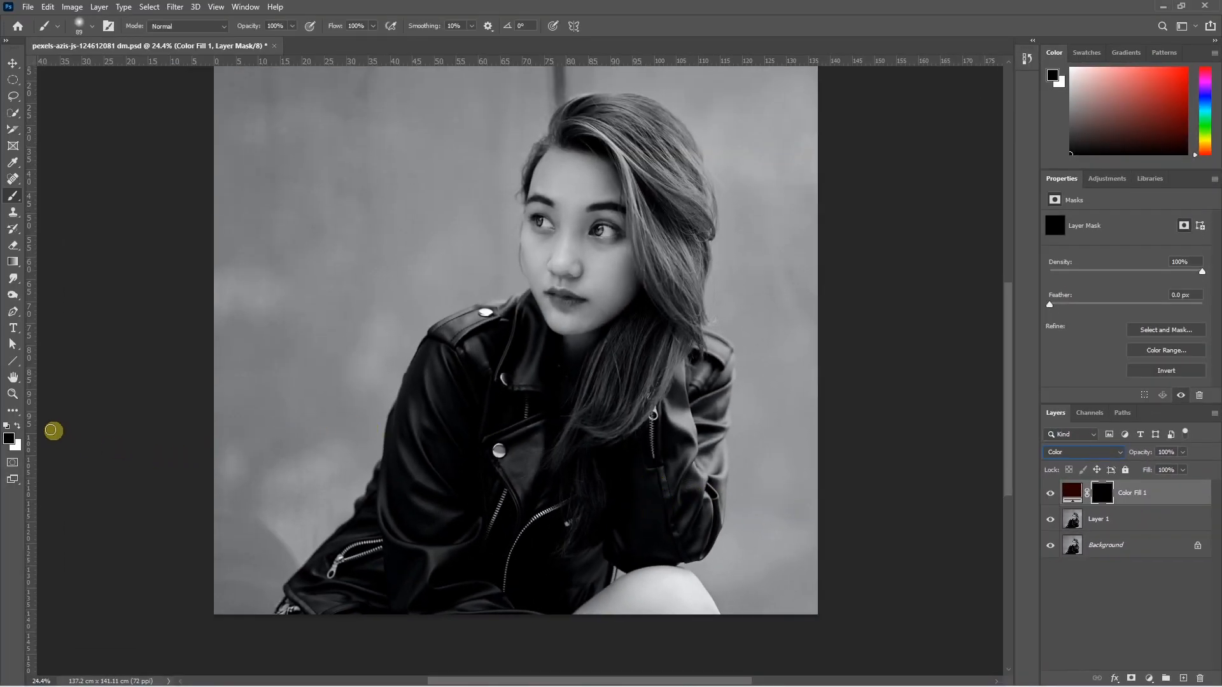
Step: Paint white on the fill layer's mask over the leather jacket's body and sleeves, adapting the brush size to the edges
click(17, 426)
scroll(295, 598, up, 12)
mouse_move(295, 570)
mouse_down()
mouse_move(311, 525)
mouse_move(423, 407)
mouse_up()
drag(422, 408, 366, 502)
mouse_move(366, 502)
mouse_down()
mouse_move(440, 413)
mouse_move(499, 302)
mouse_up()
drag(499, 302, 336, 579)
mouse_move(336, 579)
mouse_down()
mouse_move(475, 173)
mouse_move(361, 450)
mouse_up()
mouse_move(362, 451)
mouse_down()
mouse_move(570, 325)
mouse_move(690, 282)
mouse_move(458, 405)
mouse_up()
scroll(690, 282, up, 10)
key(bracketleft)
key(bracketleft)
key(bracketleft)
key(bracketleft)
scroll(458, 405, down, 5)
scroll(255, 443, down, 12)
key(bracketright)
key(bracketright)
key(bracketright)
key(bracketright)
key(bracketright)
key(bracketright)
key(bracketright)
key(bracketright)
key(bracketright)
key(bracketright)
key(bracketright)
mouse_move(323, 533)
mouse_down()
mouse_move(212, 598)
mouse_move(315, 470)
mouse_move(366, 271)
mouse_move(400, 411)
mouse_move(584, 583)
mouse_move(617, 513)
mouse_move(528, 231)
mouse_up()
scroll(529, 232, up, 6)
key(bracketleft)
key(bracketleft)
key(bracketleft)
key(bracketleft)
key(bracketleft)
key(bracketleft)
key(bracketleft)
mouse_move(575, 196)
mouse_down()
mouse_move(591, 292)
mouse_move(677, 434)
mouse_move(572, 514)
mouse_move(572, 493)
mouse_move(623, 460)
mouse_move(541, 564)
mouse_move(670, 429)
mouse_up()
scroll(670, 429, down, 3)
key(bracketright)
key(bracketright)
key(bracketright)
key(bracketright)
mouse_move(685, 480)
mouse_down()
mouse_move(714, 389)
mouse_move(853, 431)
mouse_up()
scroll(748, 414, down, 3)
drag(740, 346, 761, 436)
Step: Paint white on the mask along the outer edge and across the folds of the jacket sleeve below the hair
scroll(886, 220, up, 7)
scroll(885, 219, up, 4)
key(bracketleft)
key(bracketleft)
key(bracketleft)
key(bracketleft)
key(bracketleft)
key(bracketleft)
key(bracketleft)
key(bracketleft)
key(bracketleft)
key(bracketleft)
key(bracketleft)
mouse_move(776, 235)
mouse_down()
mouse_move(862, 178)
mouse_move(938, 286)
mouse_move(877, 303)
mouse_move(857, 414)
mouse_move(783, 279)
mouse_move(793, 494)
mouse_up()
scroll(792, 494, down, 3)
drag(793, 341, 777, 475)
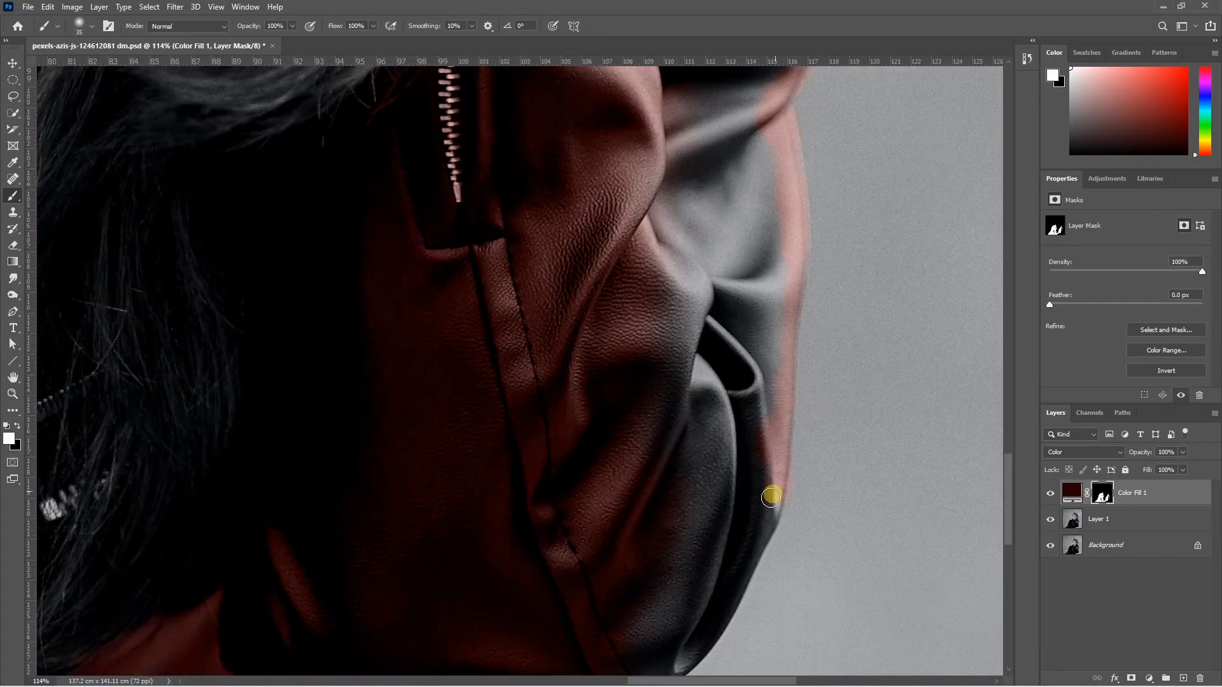
scroll(777, 475, down, 2)
drag(777, 372, 655, 579)
key(bracketright)
key(bracketright)
key(bracketright)
key(bracketright)
key(bracketright)
key(bracketright)
key(bracketright)
mouse_move(732, 415)
mouse_down()
mouse_move(624, 532)
mouse_move(644, 349)
mouse_up()
scroll(714, 406, up, 4)
scroll(714, 406, up, 3)
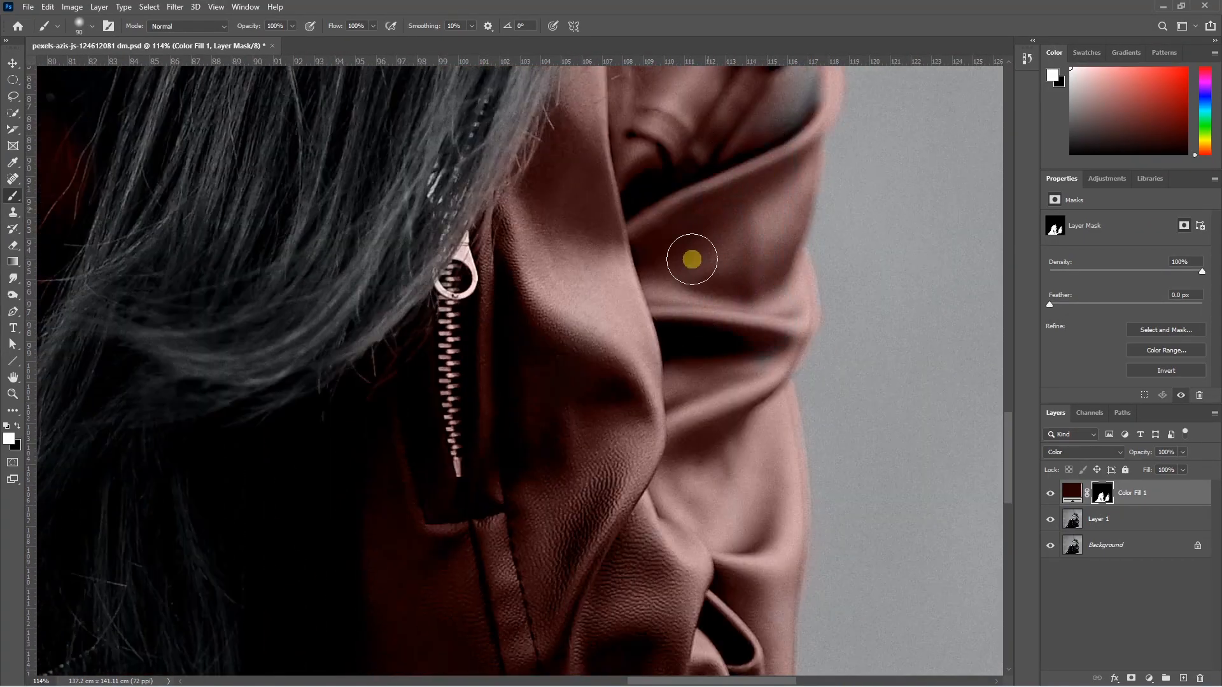
Step: Paint black on the fill layer's mask over the jacket's metal buttons to remove the red tint
scroll(726, 161, down, 5)
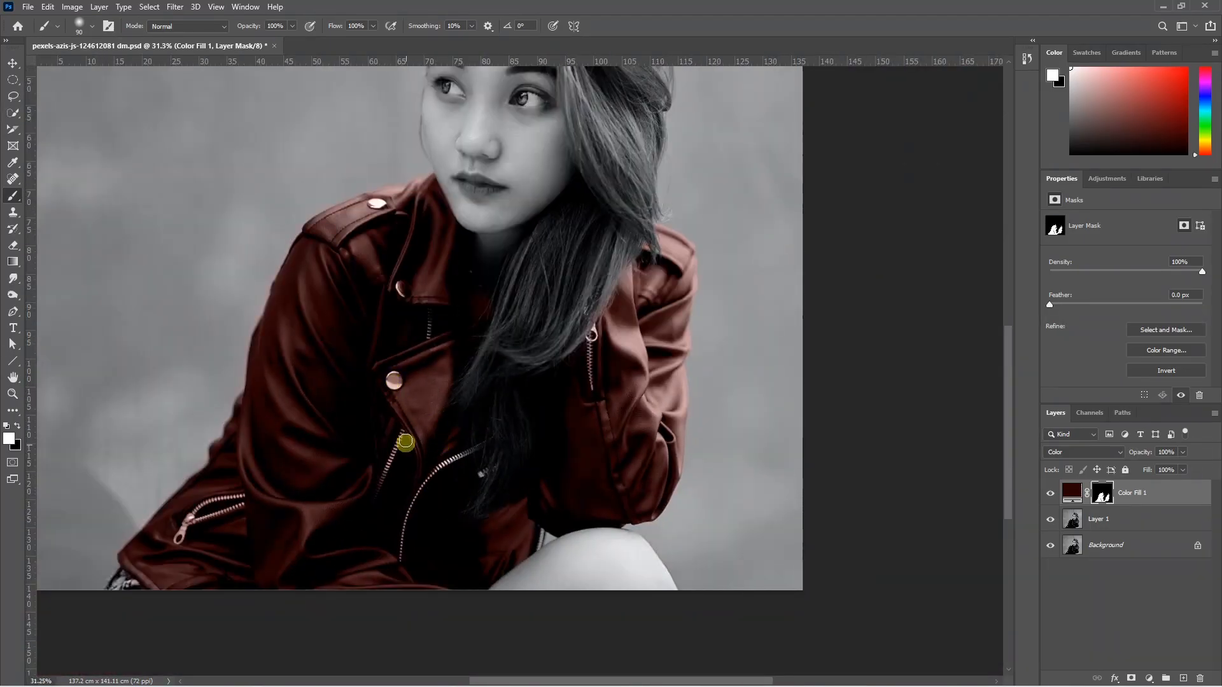
click(393, 383)
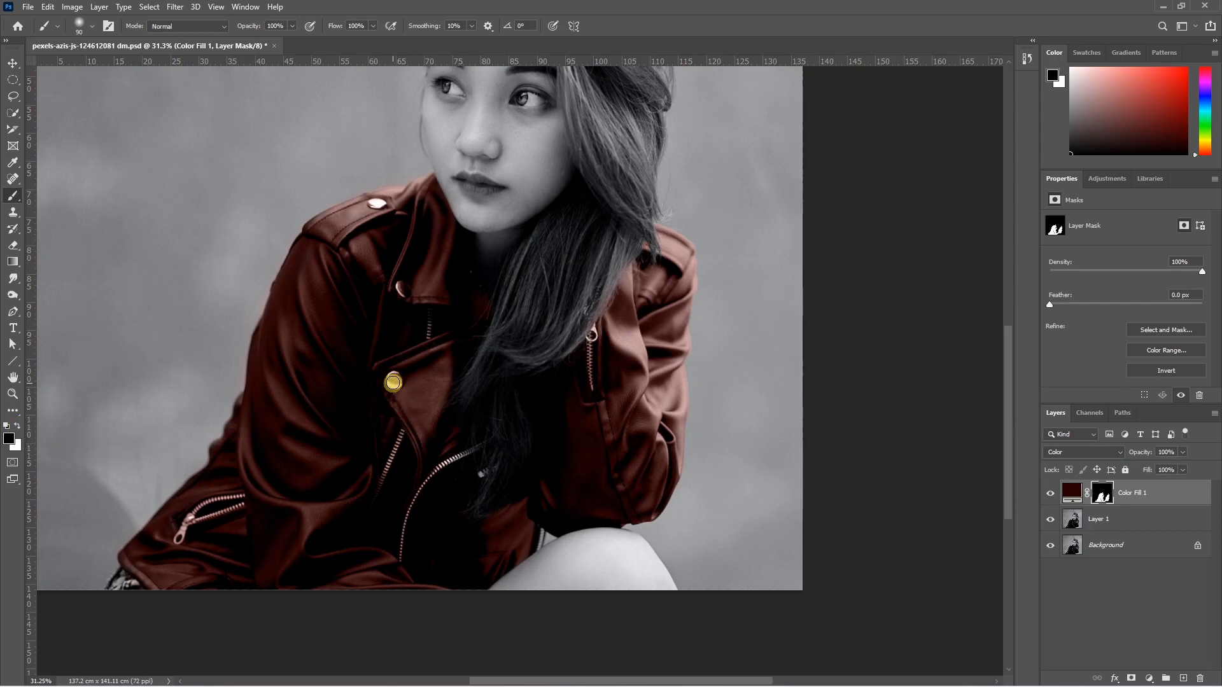
click(394, 379)
scroll(397, 286, up, 5)
click(412, 357)
scroll(379, 343, up, 3)
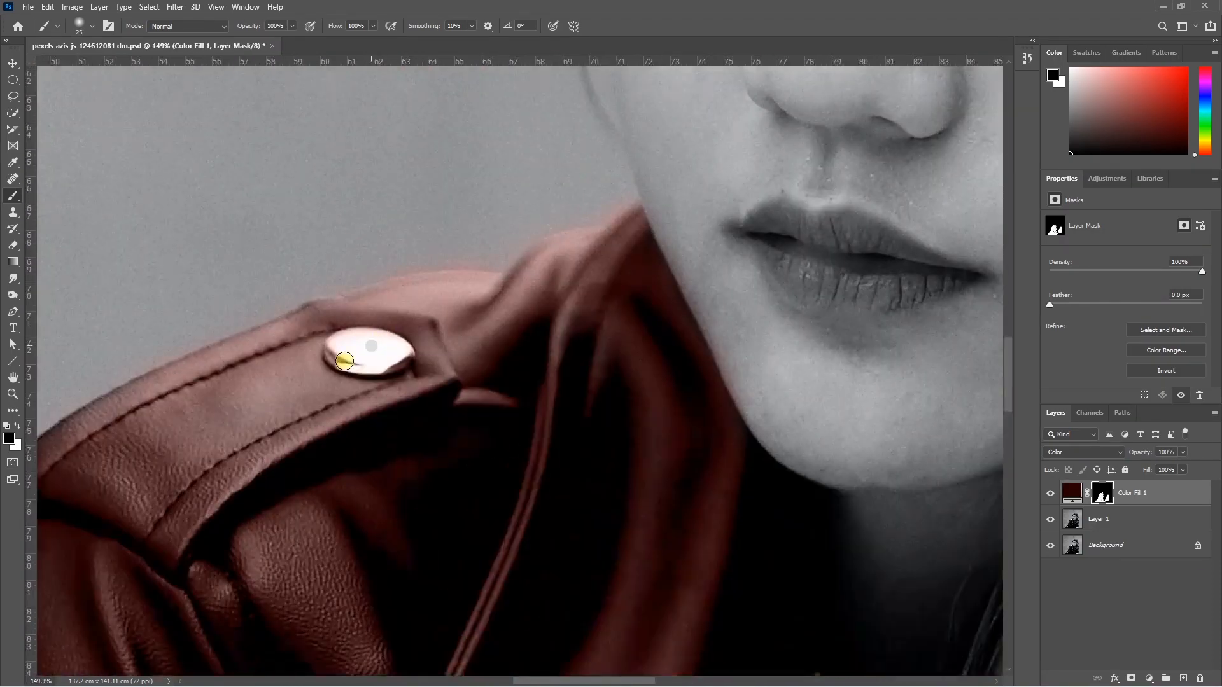
click(379, 344)
scroll(395, 352, down, 3)
Step: Paint black on the fill layer's mask over the jacket's zipper pulls and teeth to remove the red tint
drag(563, 334, 682, 268)
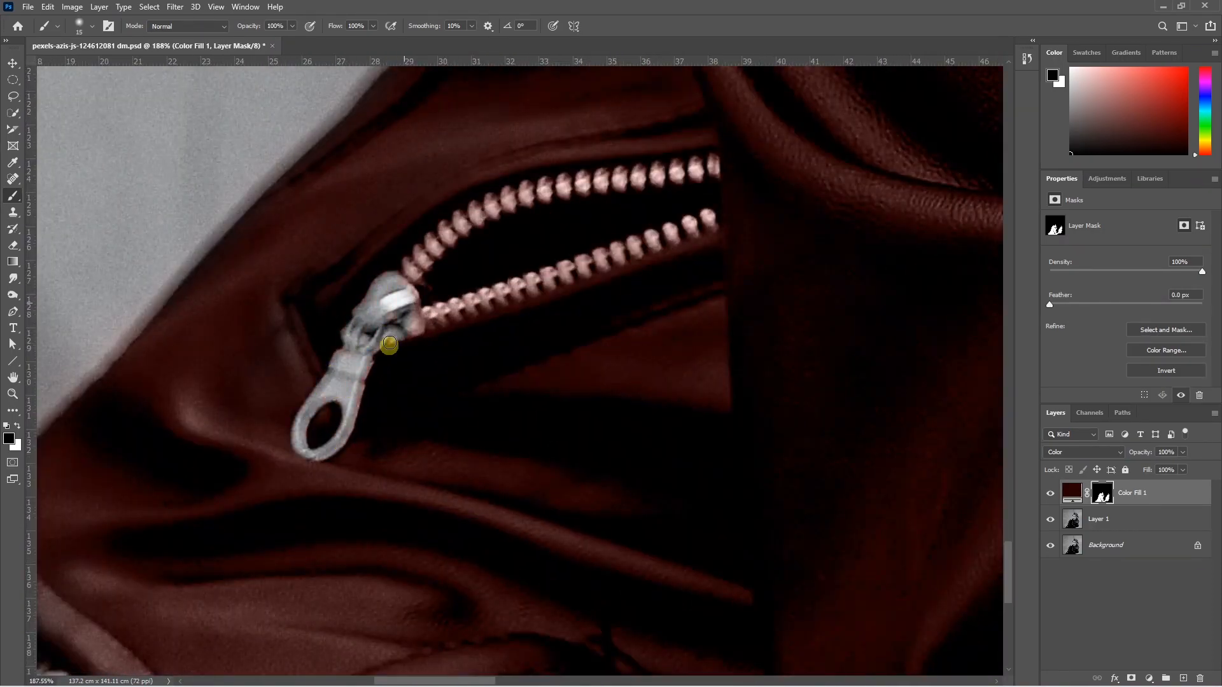
mouse_move(389, 344)
mouse_down()
mouse_move(638, 245)
mouse_move(713, 229)
mouse_up()
drag(407, 267, 456, 223)
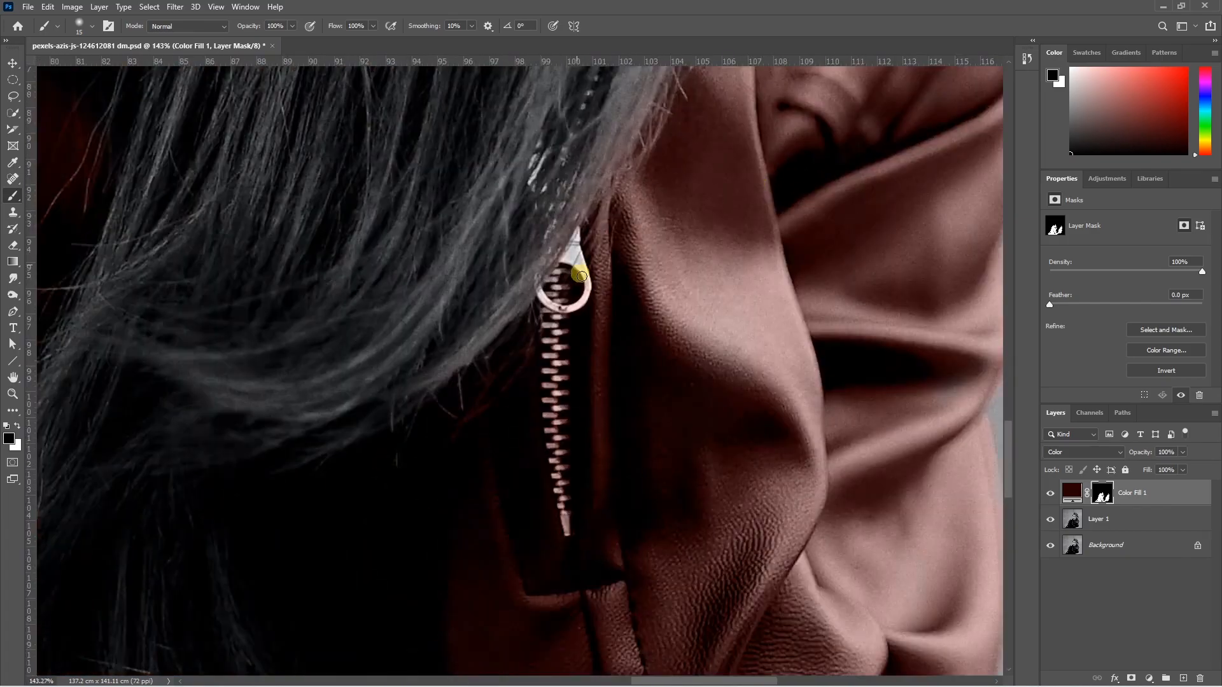
mouse_move(567, 273)
mouse_down()
mouse_move(558, 345)
mouse_move(559, 498)
mouse_up()
Step: Rename the color fill layer as Jacket and add a Hue/Saturation adjustment layer above it
scroll(707, 428, down, 3)
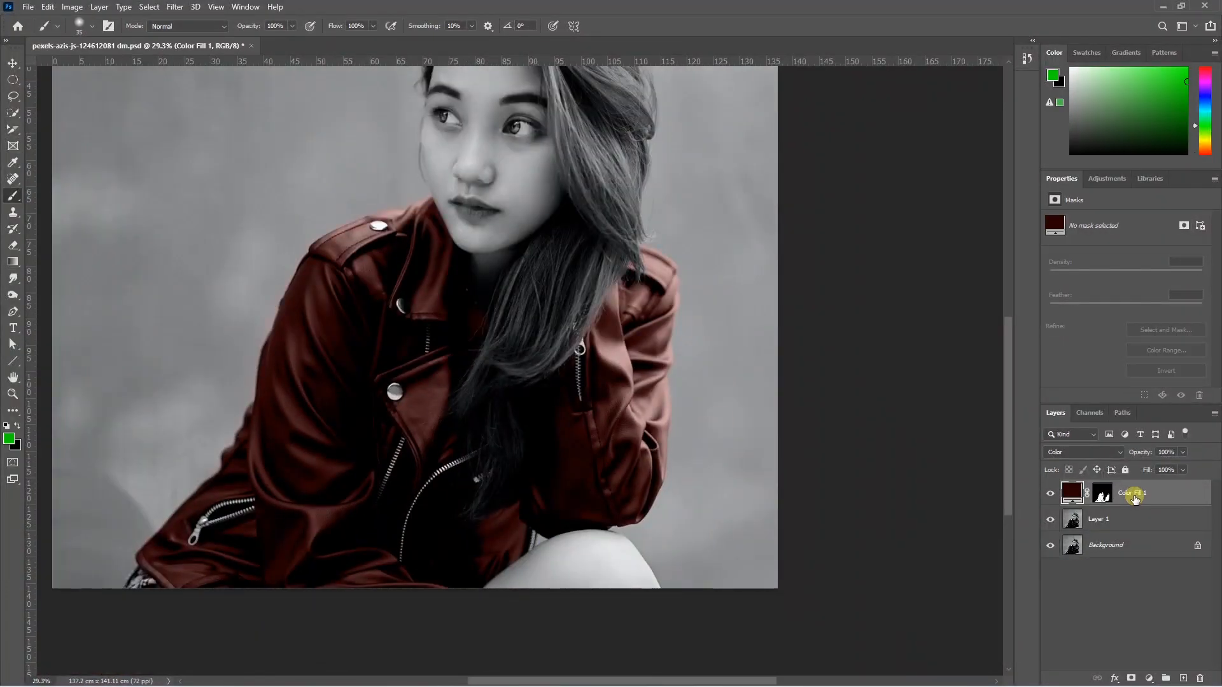
double_click(1122, 502)
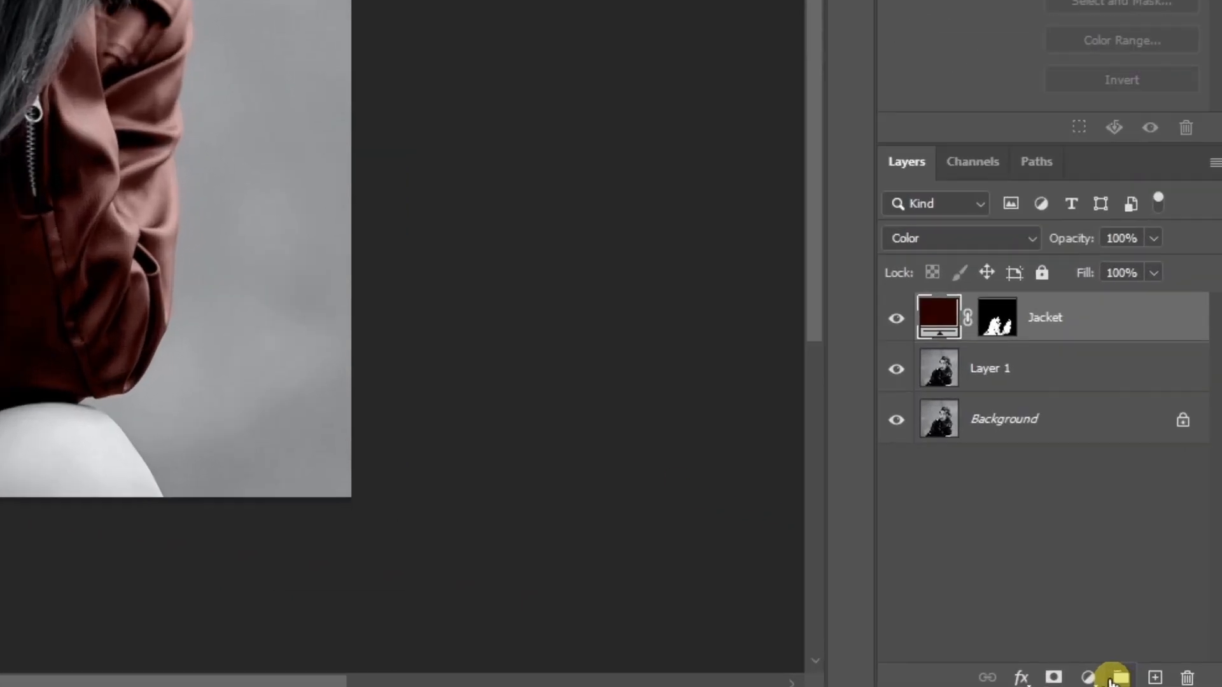
click(1088, 677)
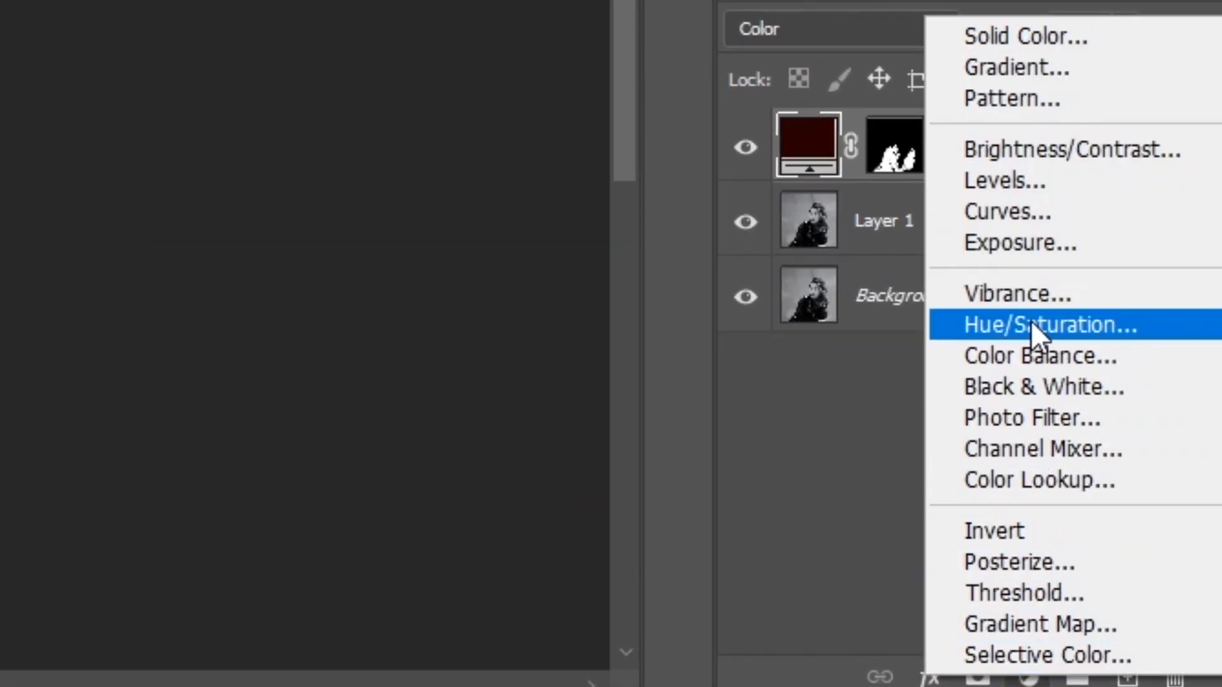
click(1029, 319)
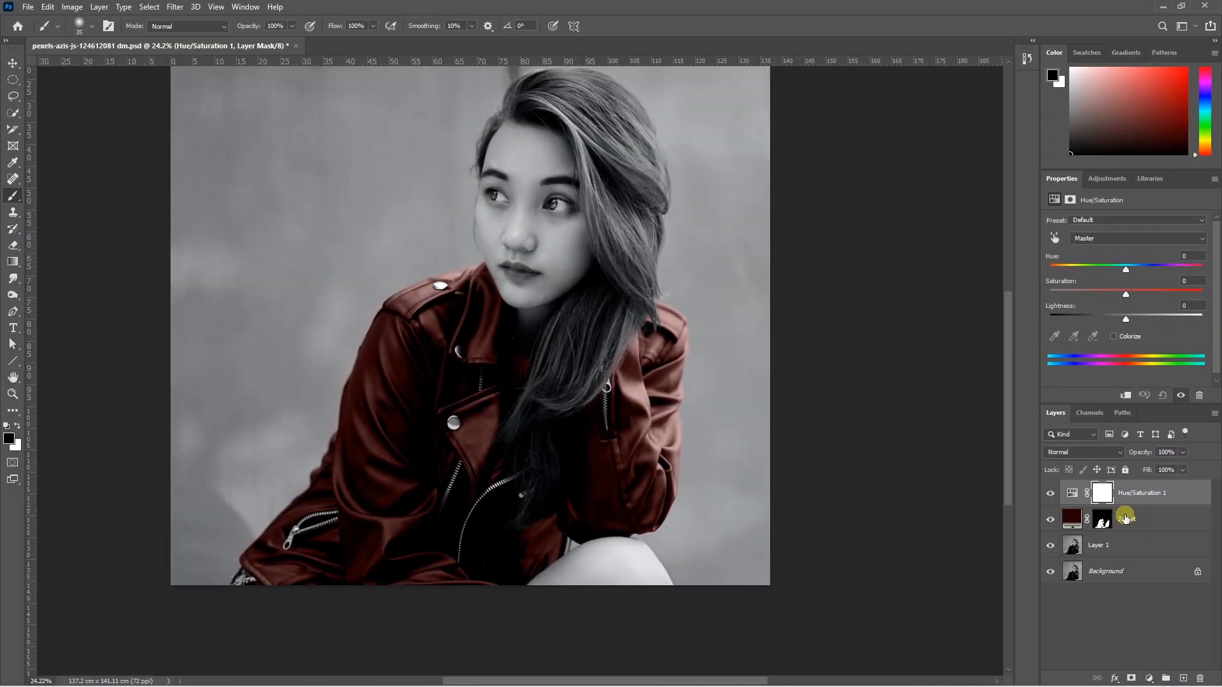
click(1073, 494)
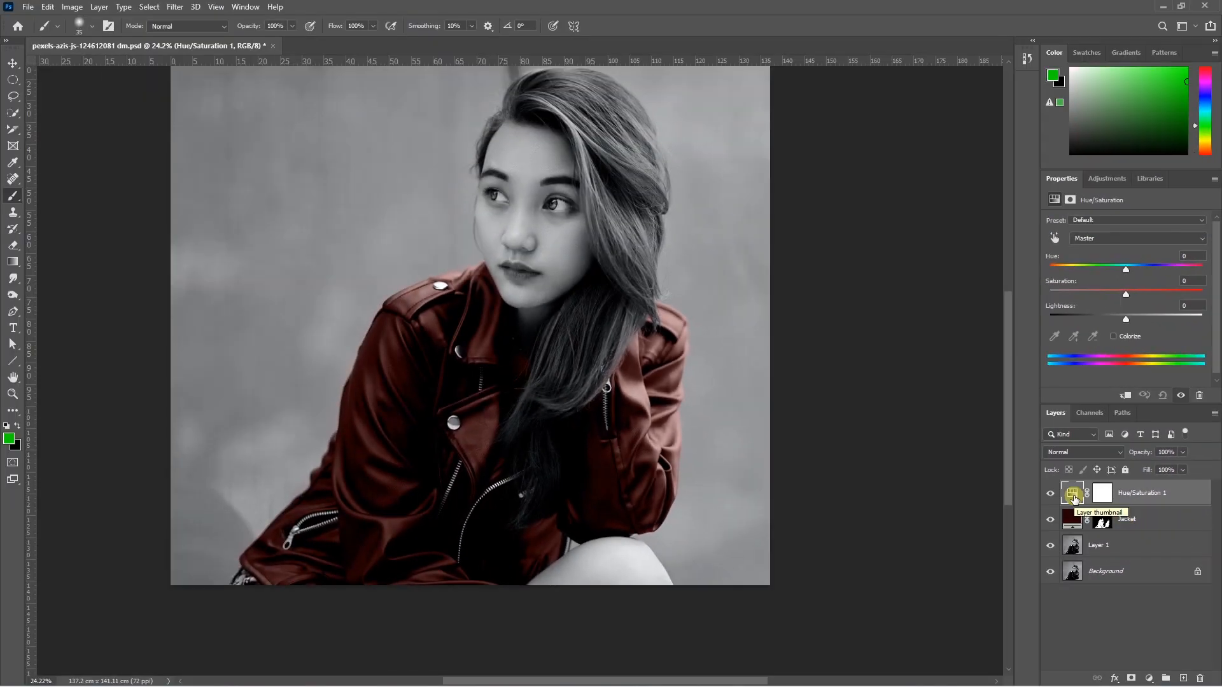
Step: Colorize the Hue/Saturation layer pink with Hue 335, Saturation 60 and Lightness +11
click(1113, 337)
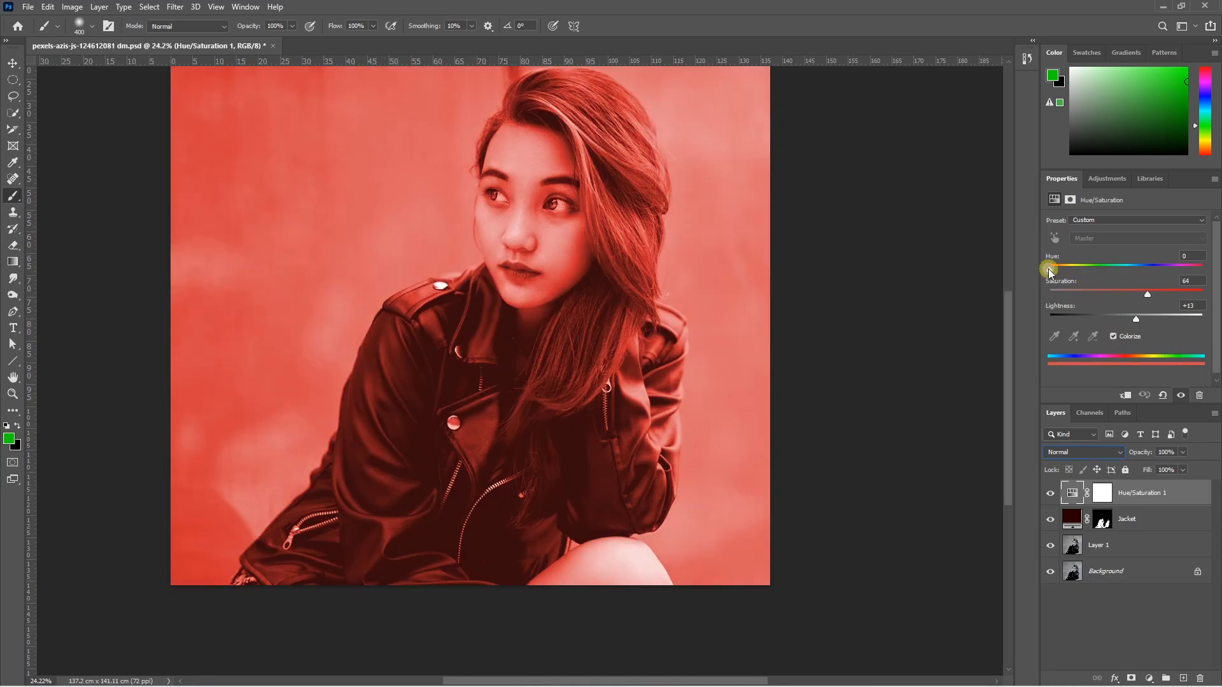
mouse_move(1050, 267)
mouse_down()
mouse_move(1178, 267)
mouse_move(1056, 275)
mouse_move(1159, 278)
mouse_up()
drag(1148, 294, 1185, 275)
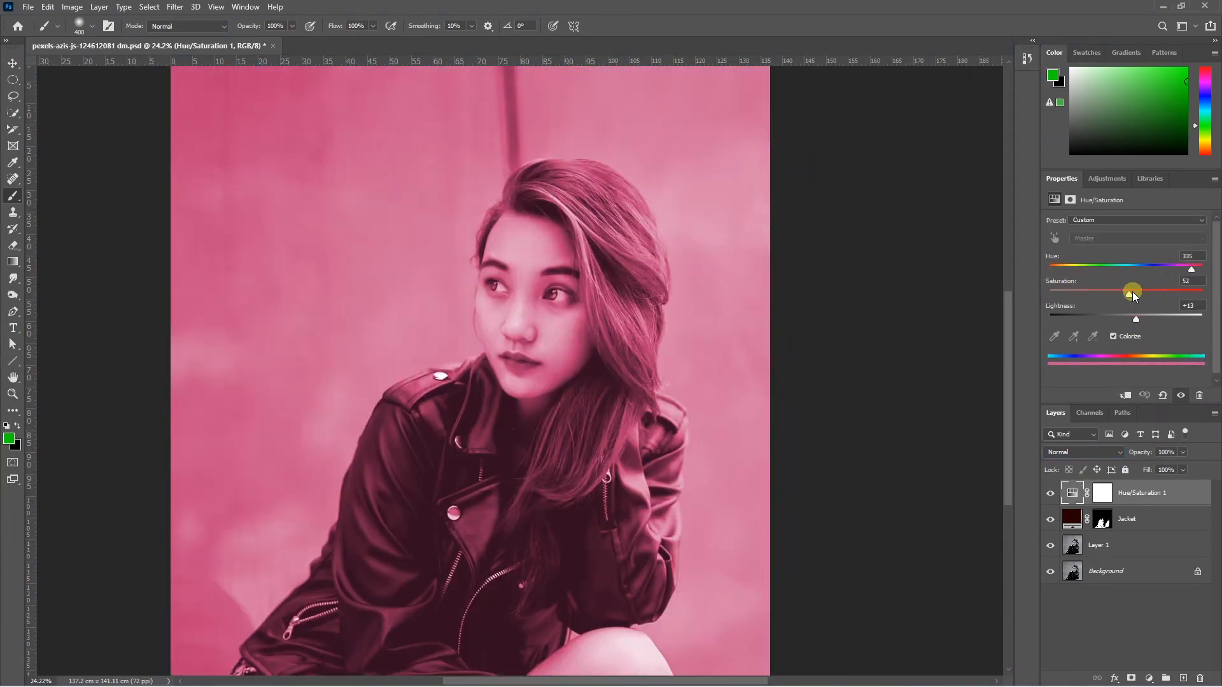
drag(1170, 294, 1142, 295)
drag(1136, 319, 1136, 325)
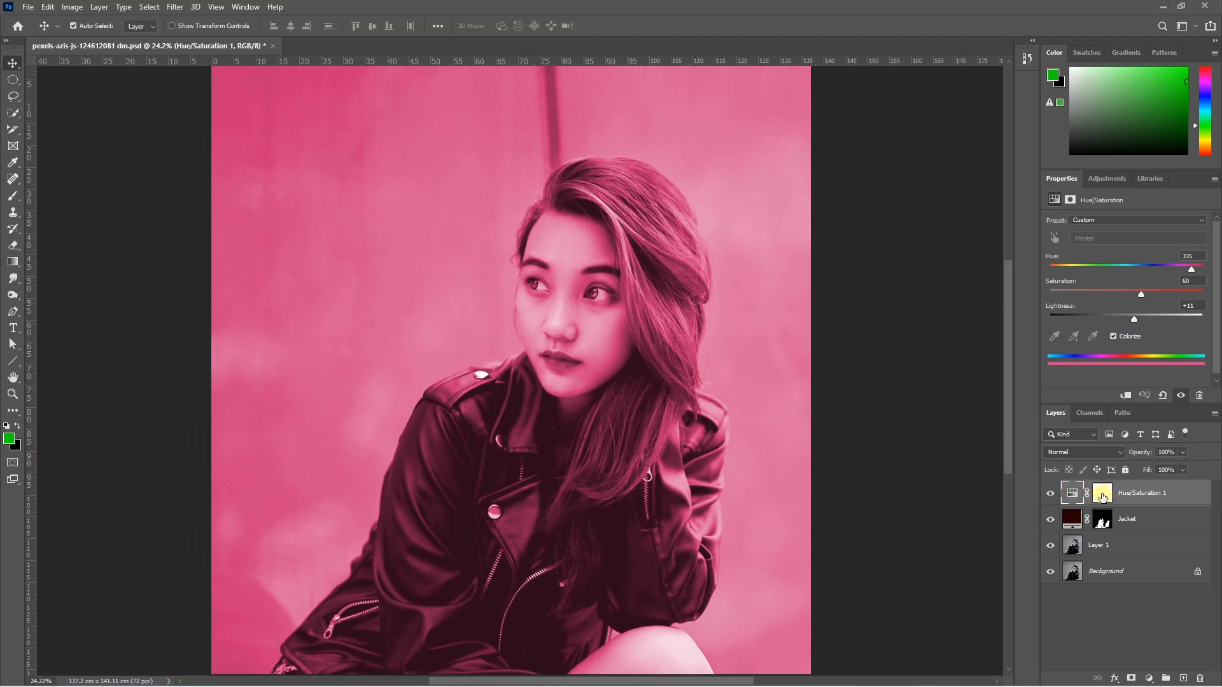
Step: Invert the pink Hue/Saturation layer's mask to black and set the Brush tool's opacity to 50%
click(1103, 497)
key(ctrl+i)
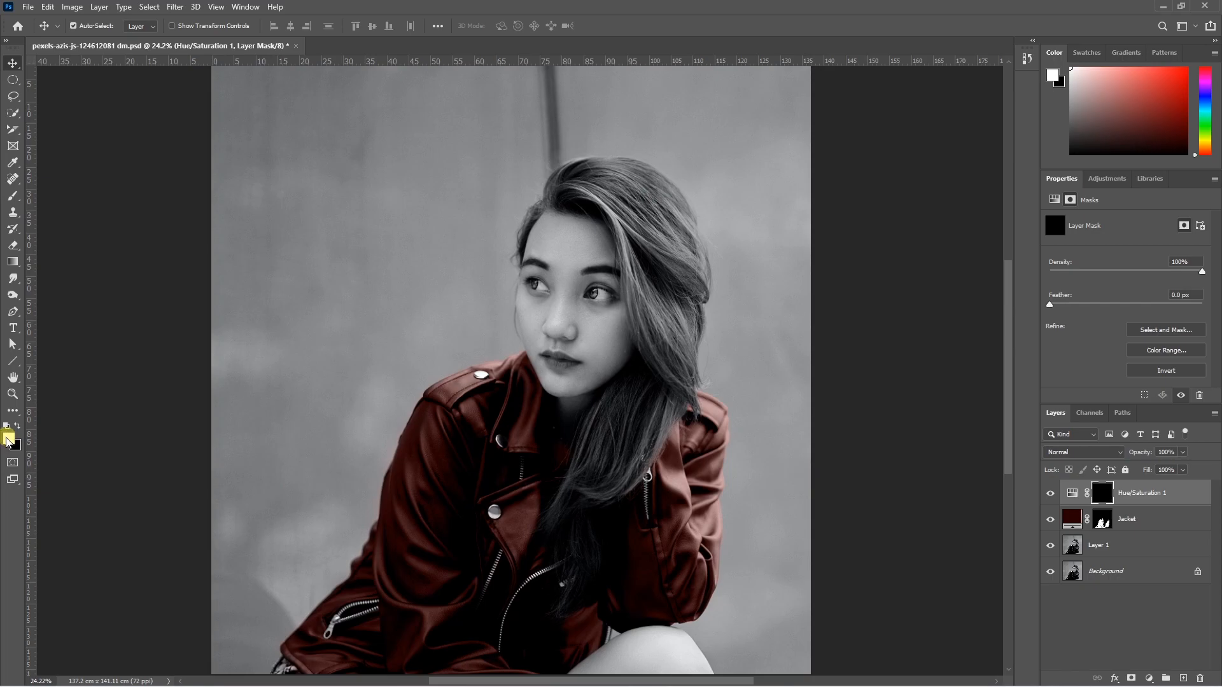
key(b)
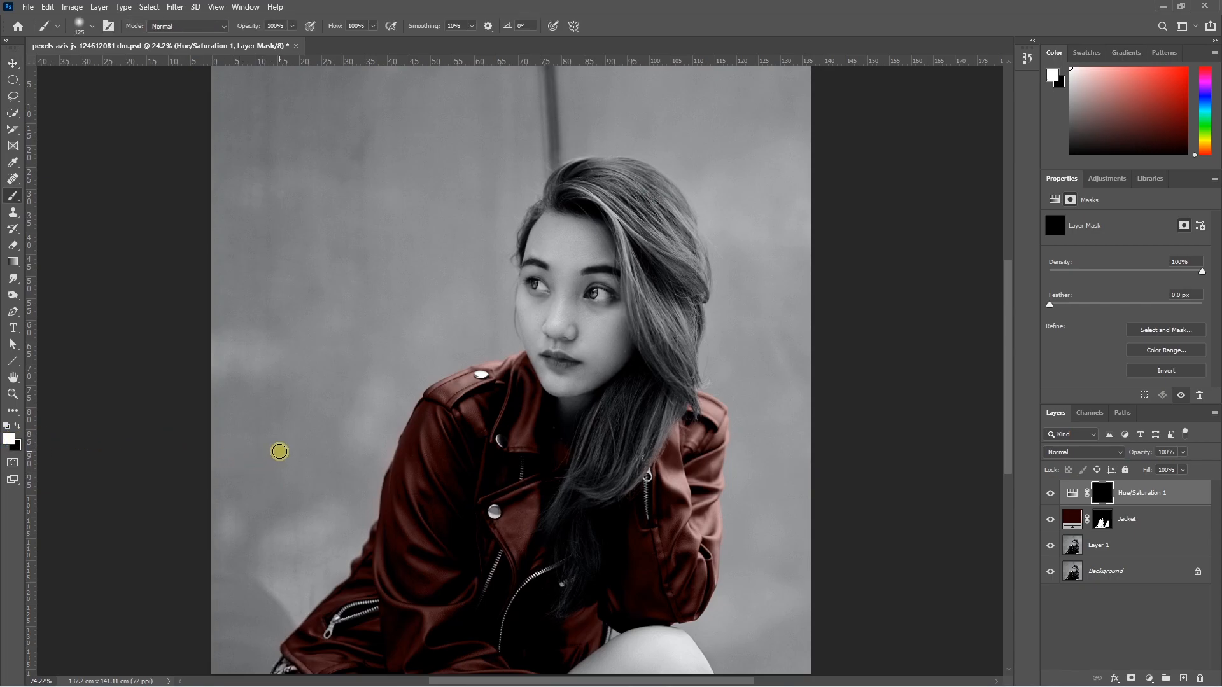
click(293, 26)
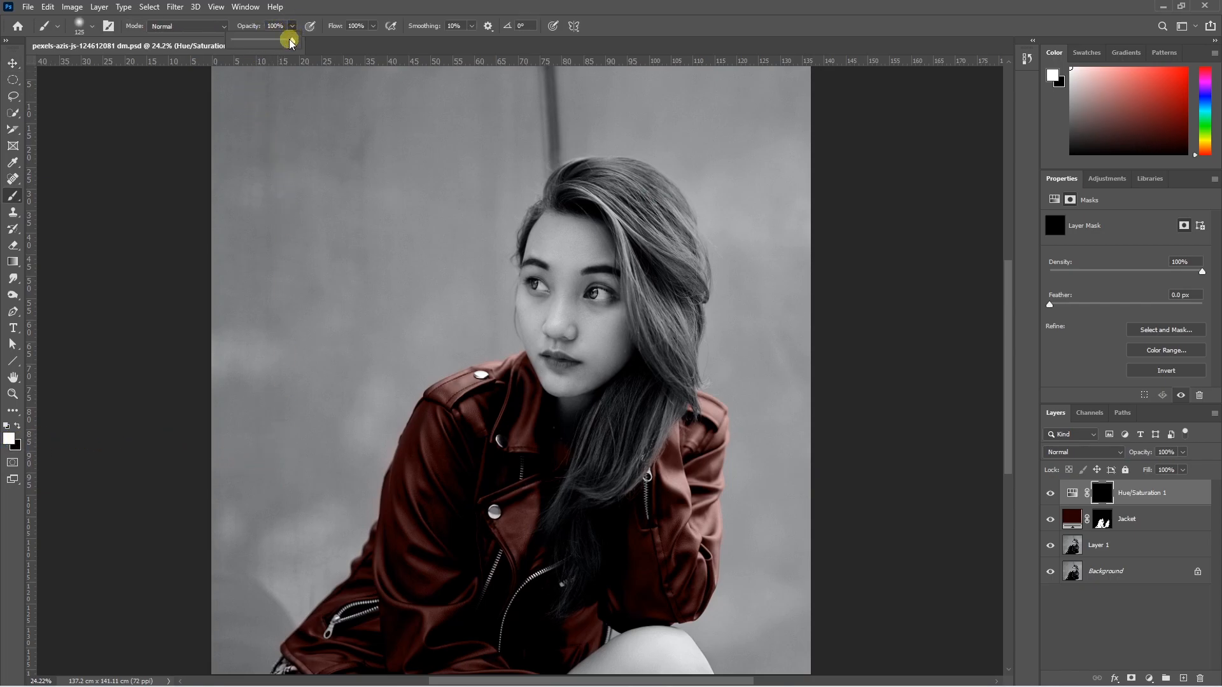
drag(268, 42, 263, 42)
Step: Paint white on the Hue/Saturation layer's mask over the woman's hair, using a smaller brush near the hairline
scroll(567, 618, up, 8)
mouse_move(572, 573)
mouse_down()
mouse_move(611, 540)
mouse_move(619, 458)
mouse_move(700, 303)
mouse_up()
scroll(700, 303, up, 3)
mouse_move(662, 433)
mouse_down()
mouse_move(679, 251)
mouse_move(731, 403)
mouse_move(862, 273)
mouse_up()
scroll(872, 373, up, 4)
mouse_move(873, 373)
mouse_down()
mouse_move(759, 411)
mouse_move(717, 185)
mouse_up()
scroll(718, 185, up, 3)
mouse_move(631, 305)
mouse_down()
mouse_move(648, 219)
mouse_move(807, 264)
mouse_move(817, 418)
mouse_move(670, 291)
mouse_move(772, 344)
mouse_up()
scroll(541, 246, up, 5)
key(bracketleft)
key(bracketleft)
key(bracketleft)
key(bracketleft)
key(bracketleft)
key(bracketleft)
drag(540, 245, 502, 275)
scroll(552, 334, down, 5)
key(x)
key(x)
scroll(598, 497, down, 4)
scroll(572, 420, down, 4)
Step: Set the pink Hue/Saturation layer's blend mode to Color and rename the layer as Hair
click(1073, 493)
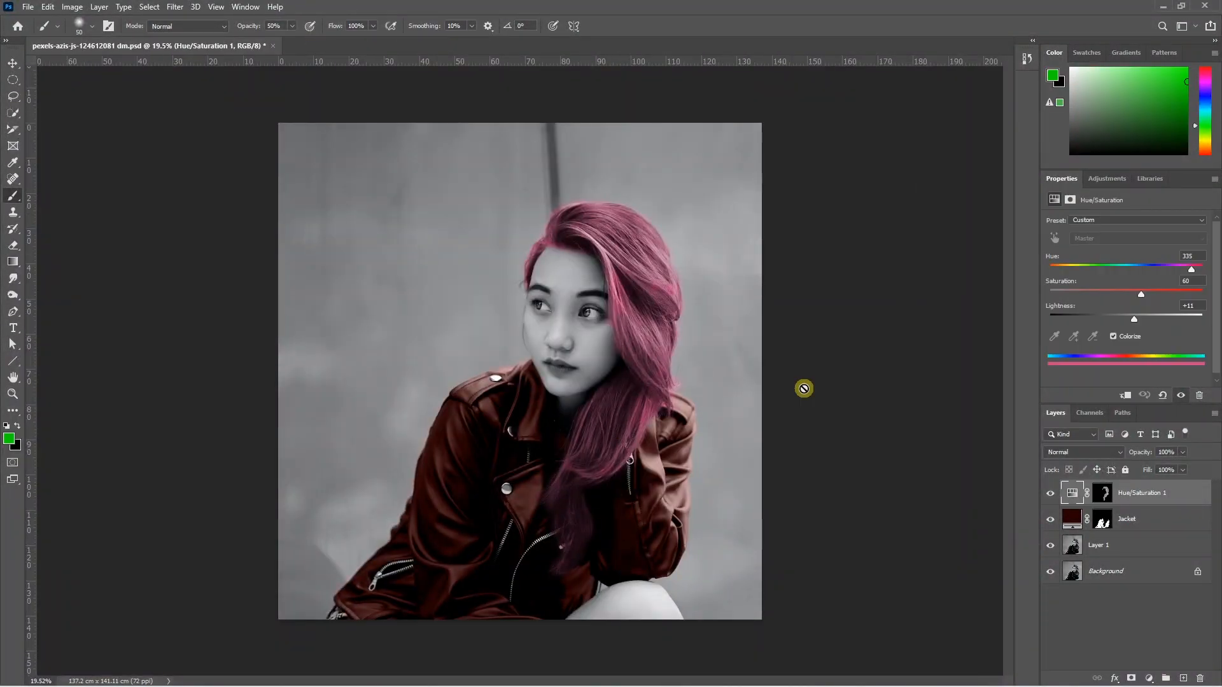
click(1074, 451)
click(1060, 663)
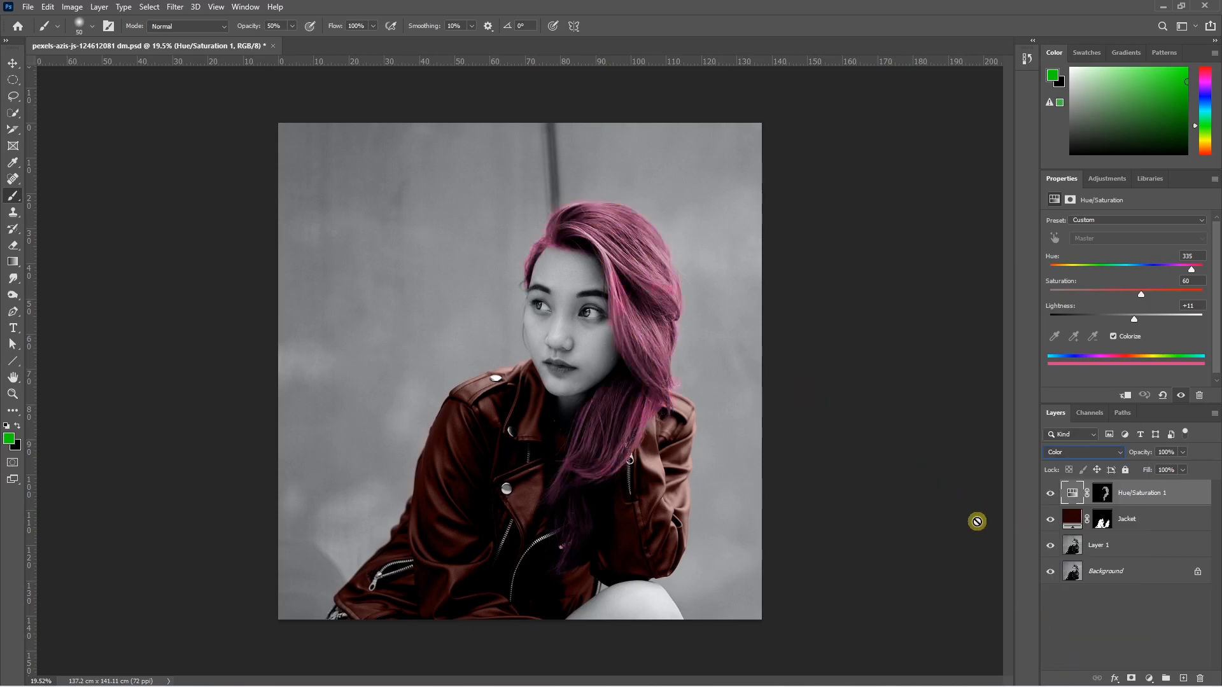
scroll(824, 418, up, 2)
double_click(1146, 493)
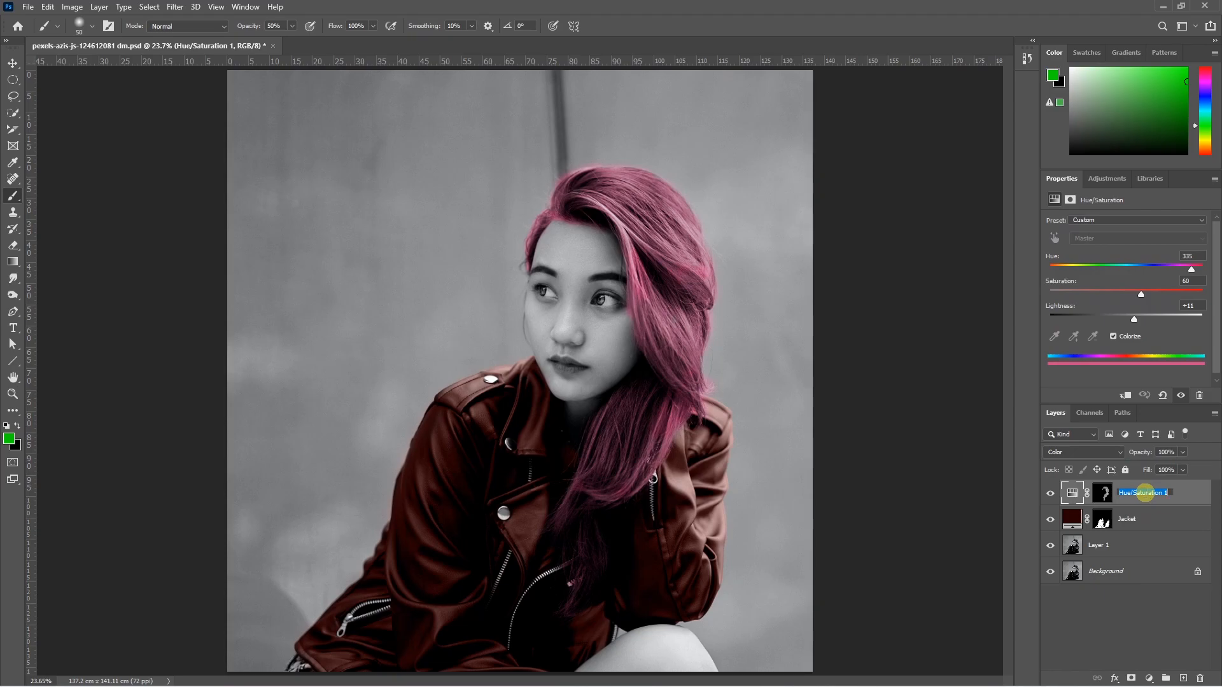
key(Return)
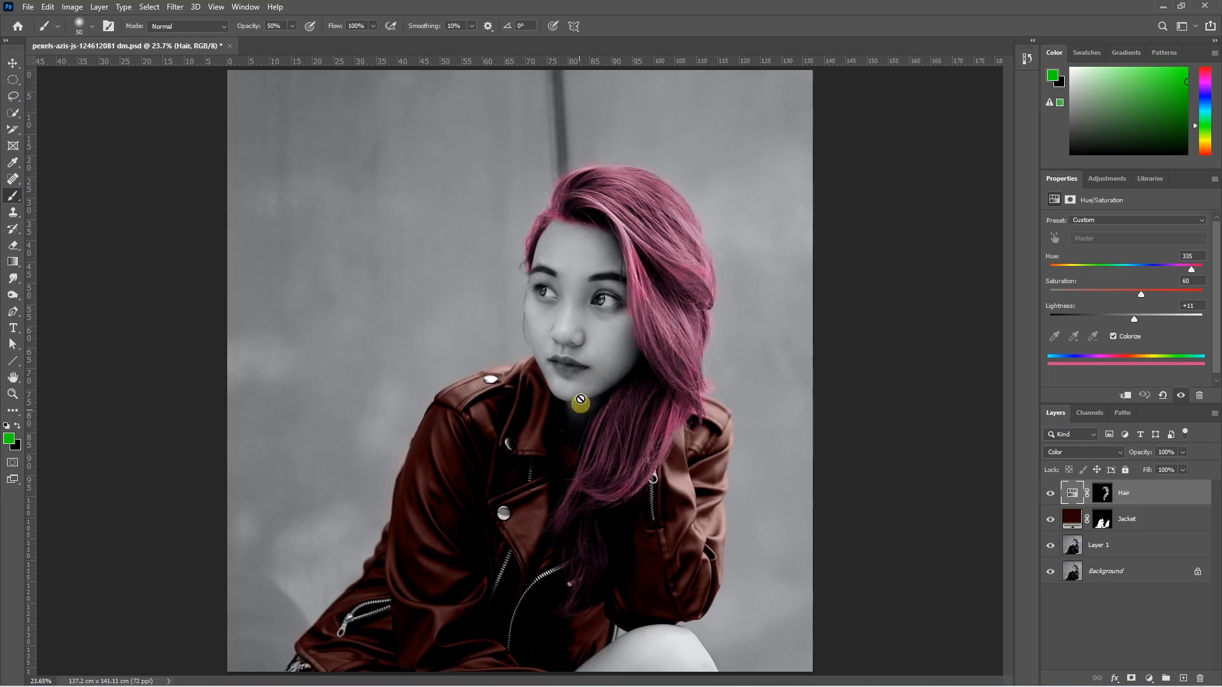
Step: Add a second Hue/Saturation layer above Hair and colorize it with Hue 29, Saturation 33 and Lightness +1
click(13, 63)
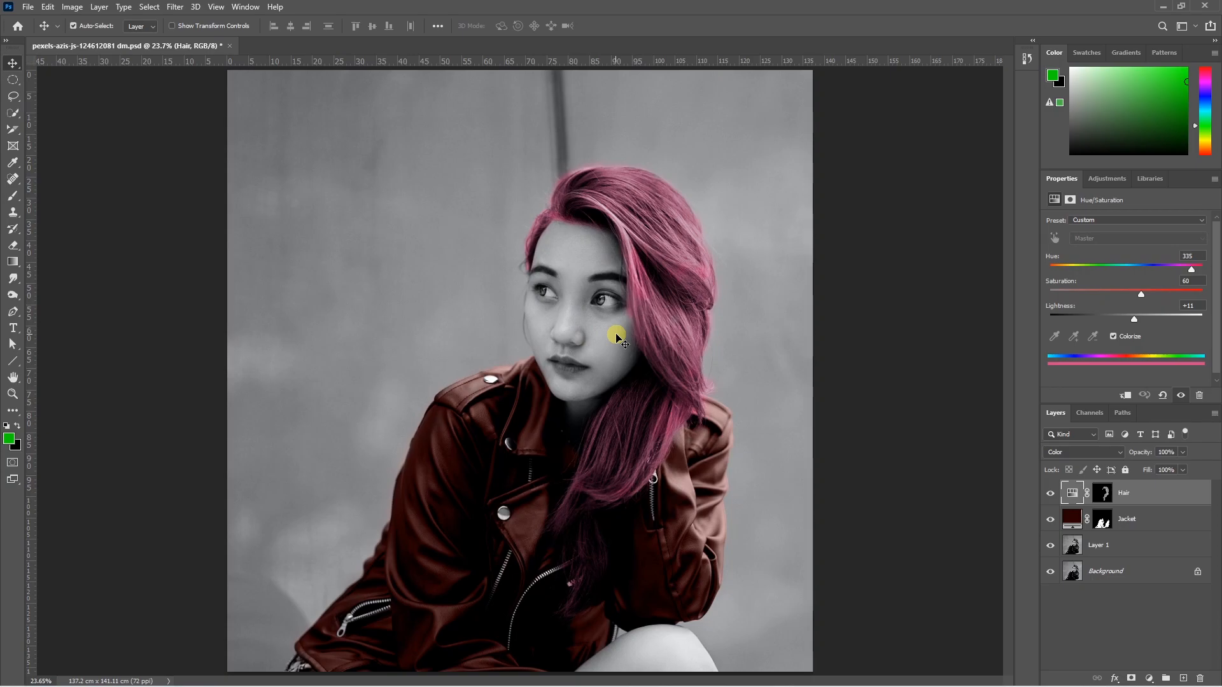
click(1149, 678)
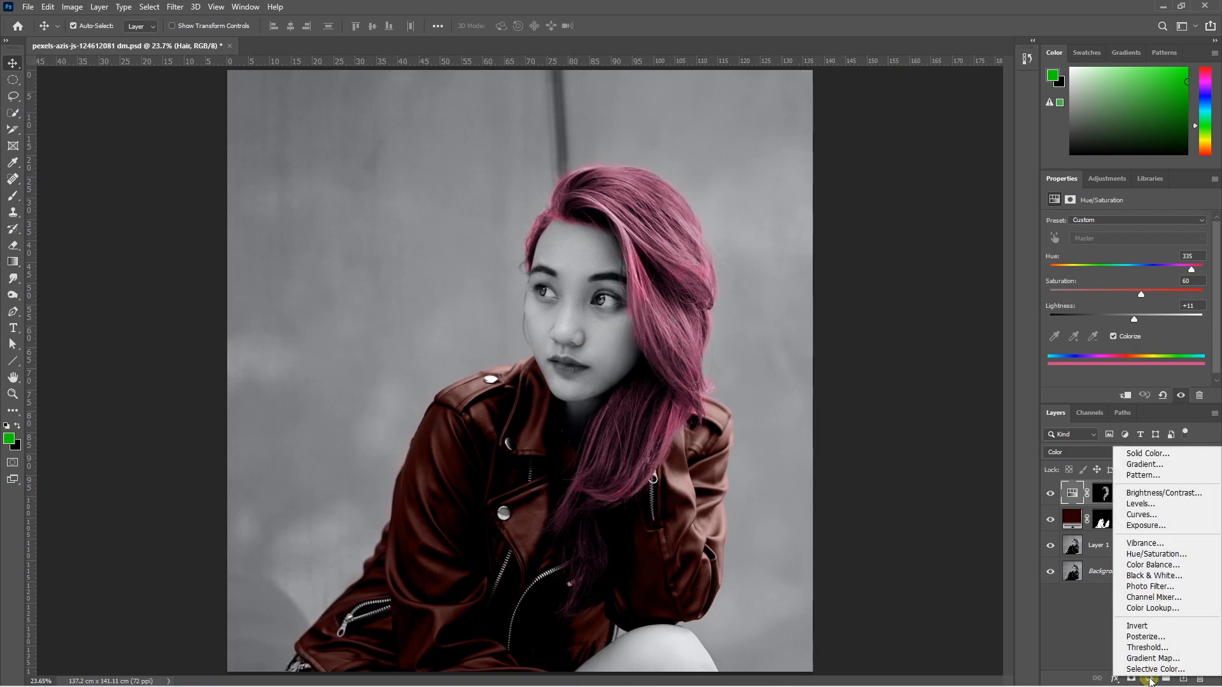
click(1150, 554)
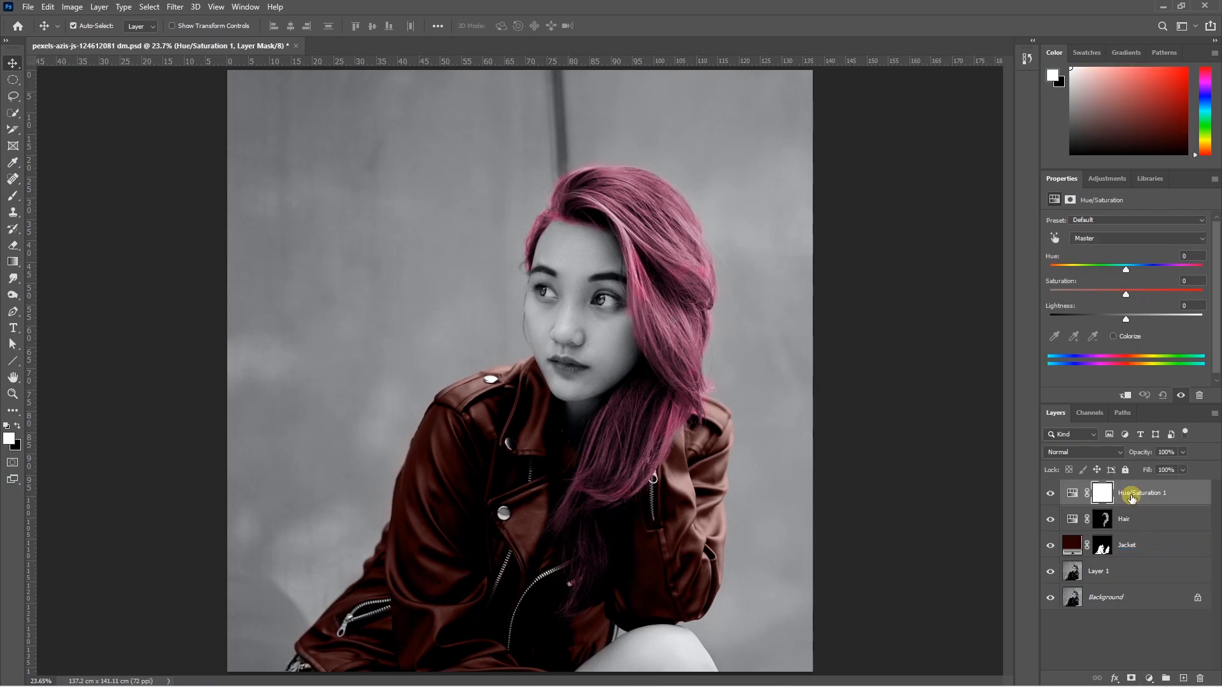
click(1115, 337)
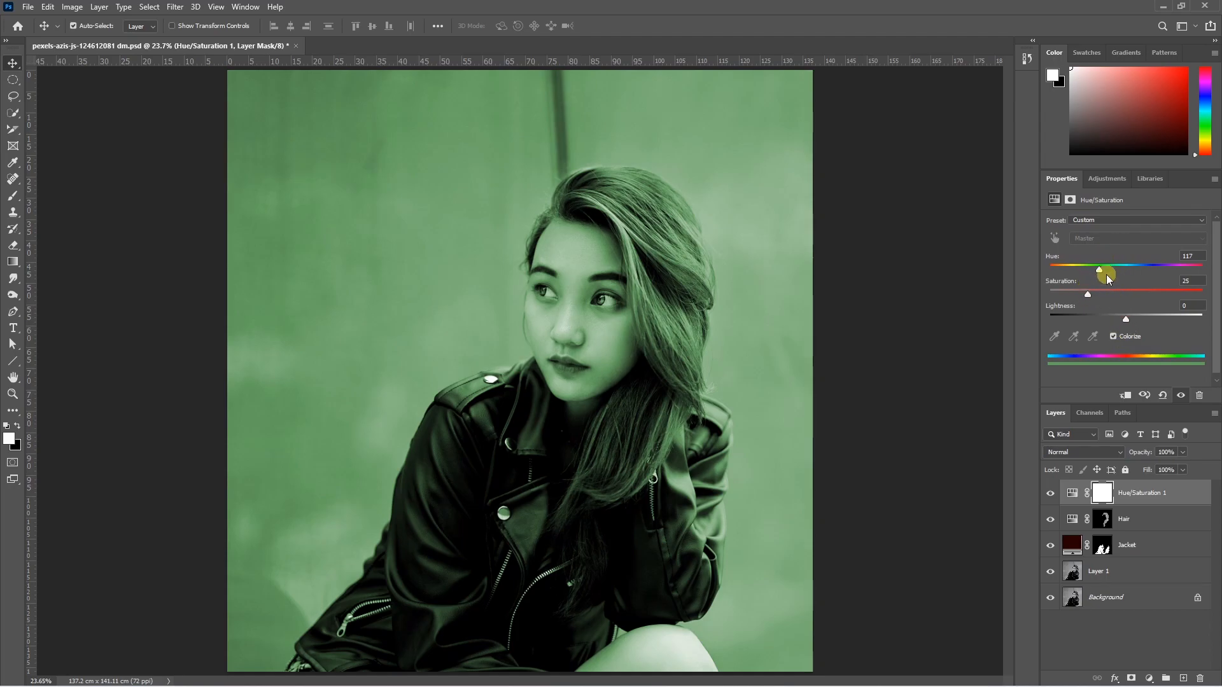
drag(1101, 275, 1128, 319)
Step: Add a Color Balance layer above the second Hue/Saturation layer and set its Shadows to Red +14 with a slight shift toward Blue
click(1149, 678)
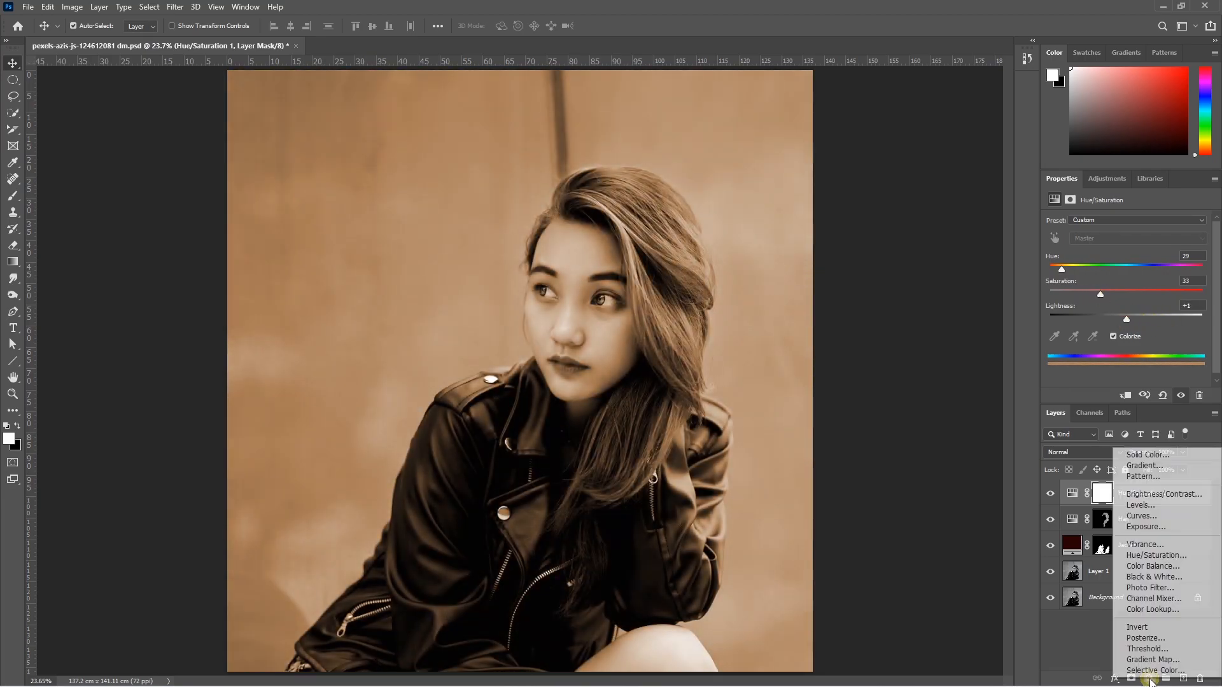
click(1150, 566)
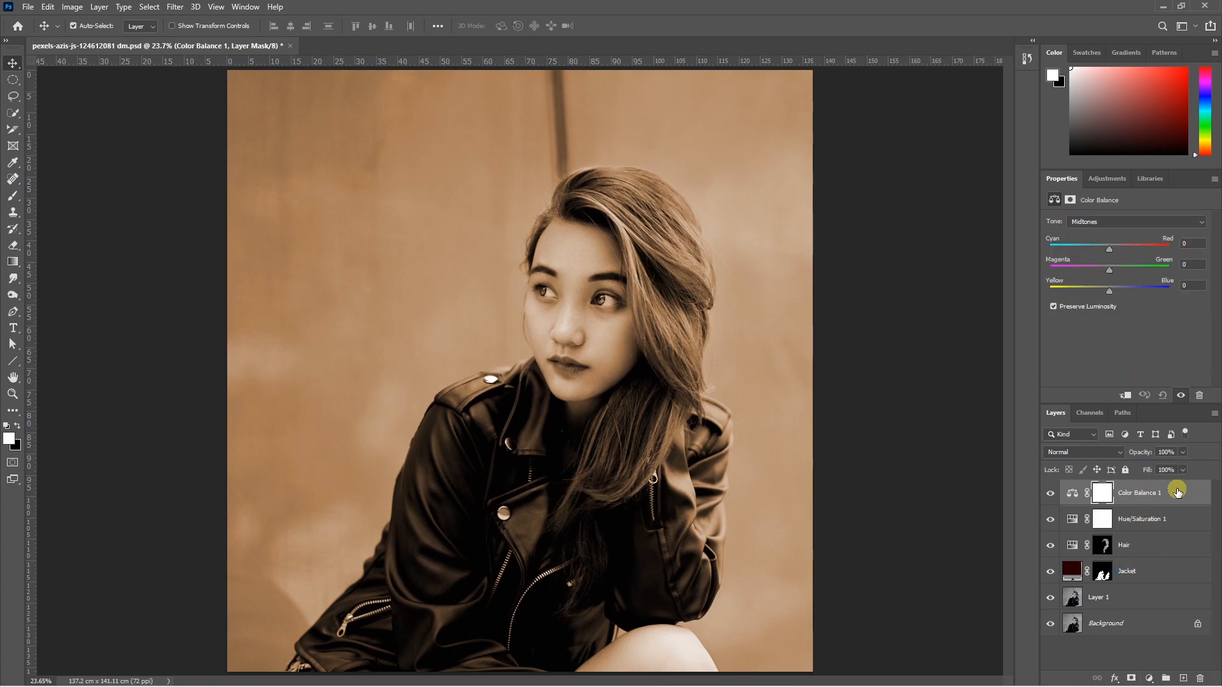
click(1121, 222)
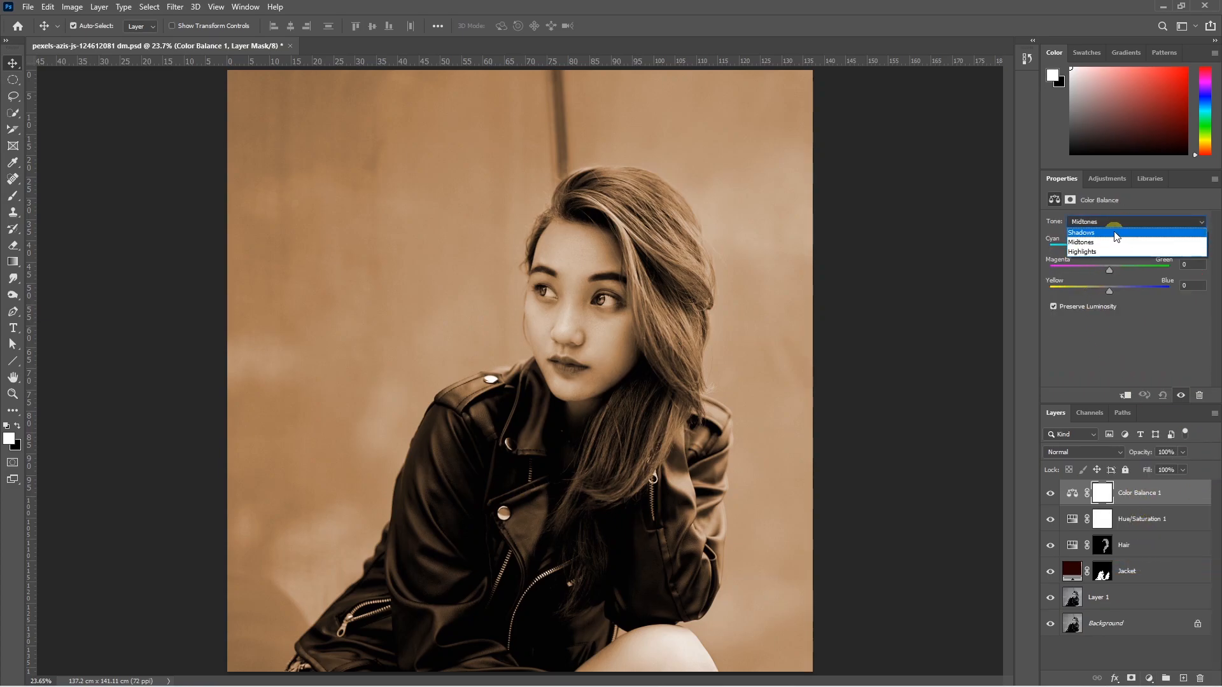
click(1114, 232)
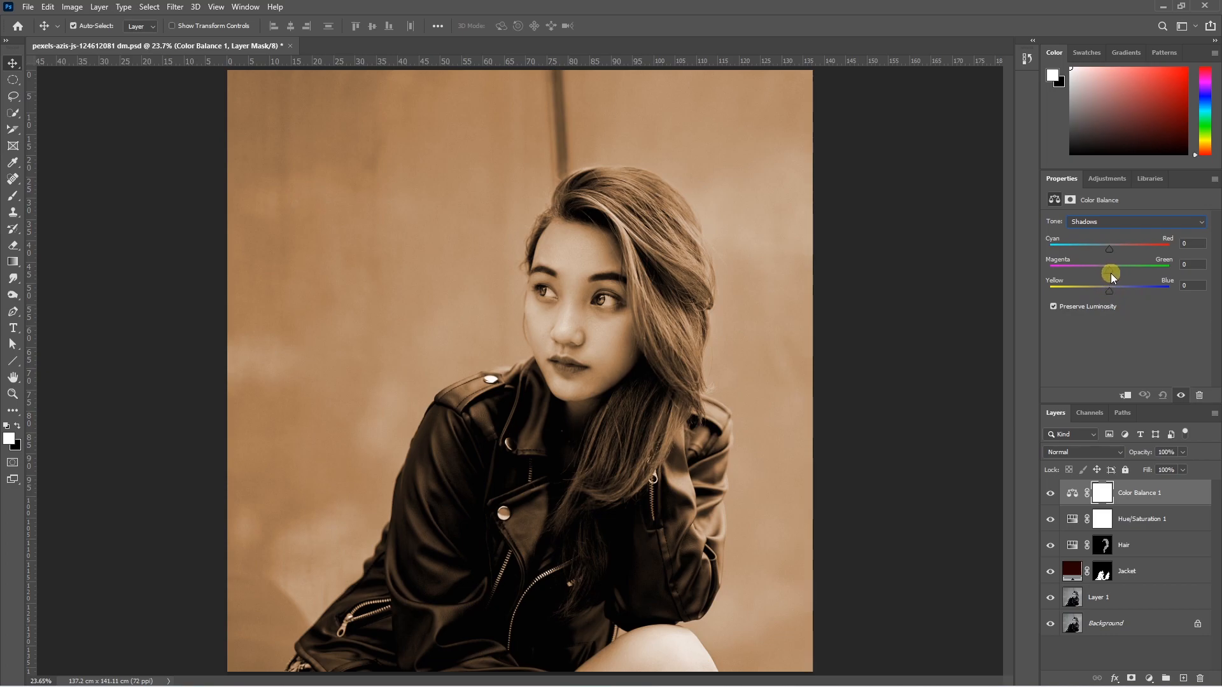
drag(1109, 249, 1120, 250)
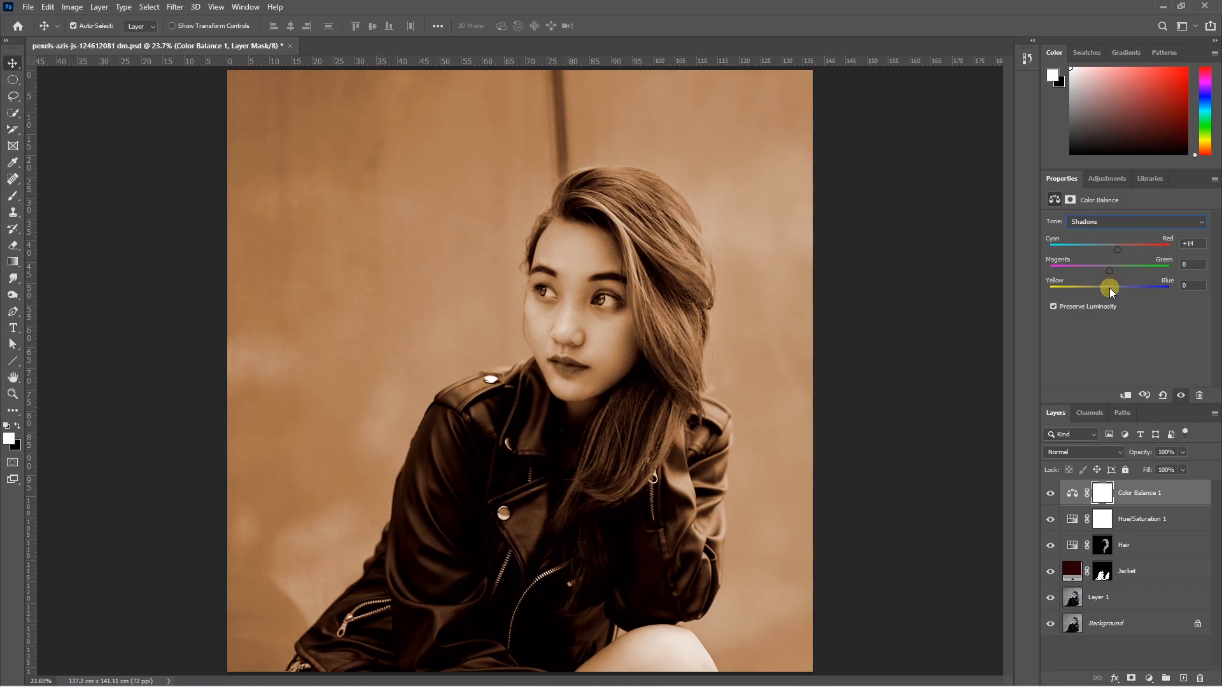
drag(1110, 294, 1112, 291)
Step: Set the Color Balance layer's Midtones to Red +27
click(1102, 223)
click(1110, 241)
drag(1111, 249, 1124, 251)
Step: Set the Color Balance layer's Highlights to Red +13 and -29 toward Yellow
click(1102, 223)
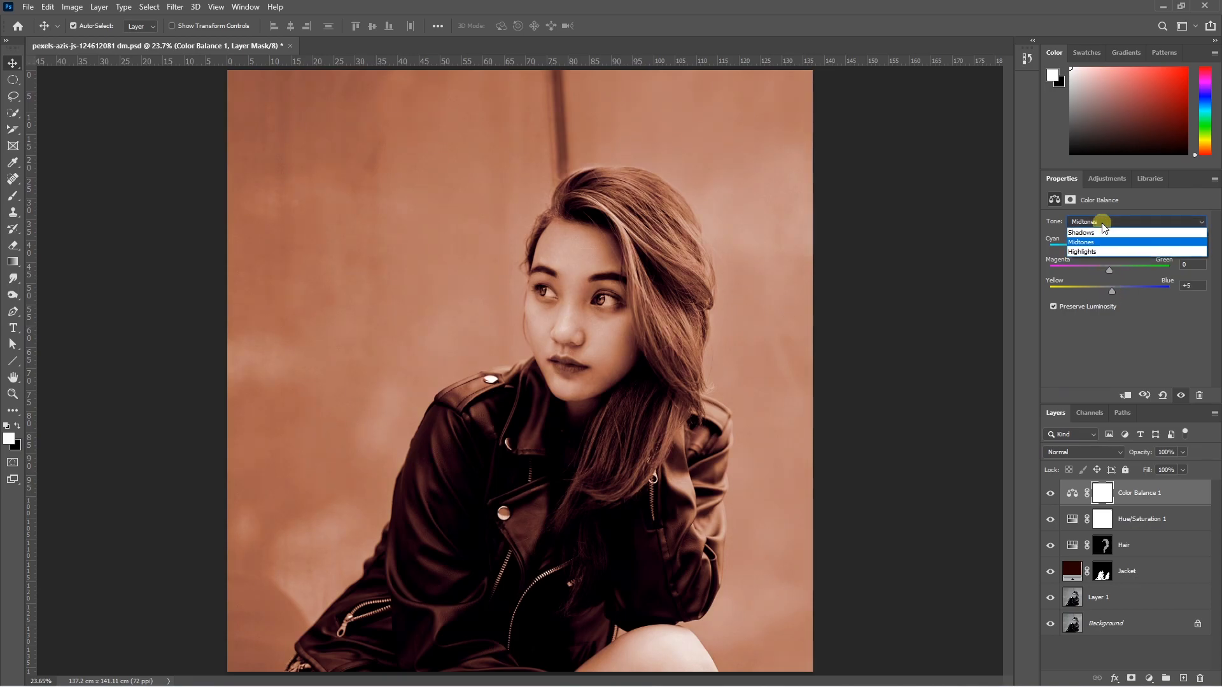
click(1098, 249)
drag(1107, 253, 1119, 252)
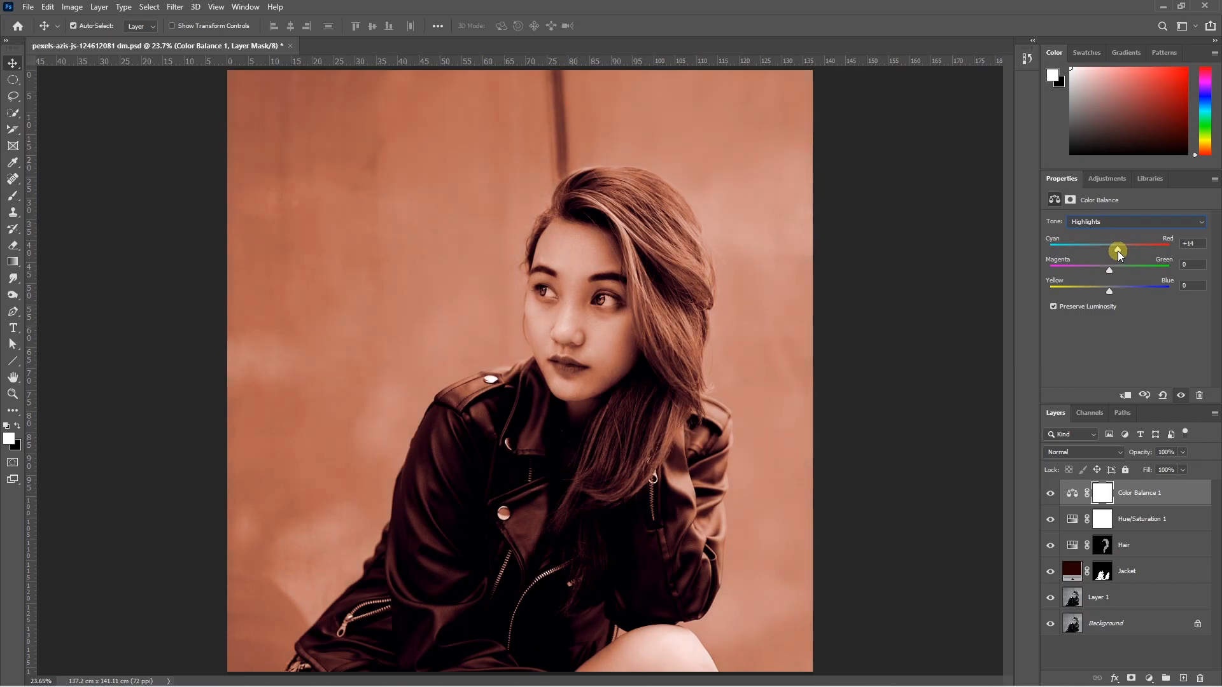
drag(1105, 293, 1091, 294)
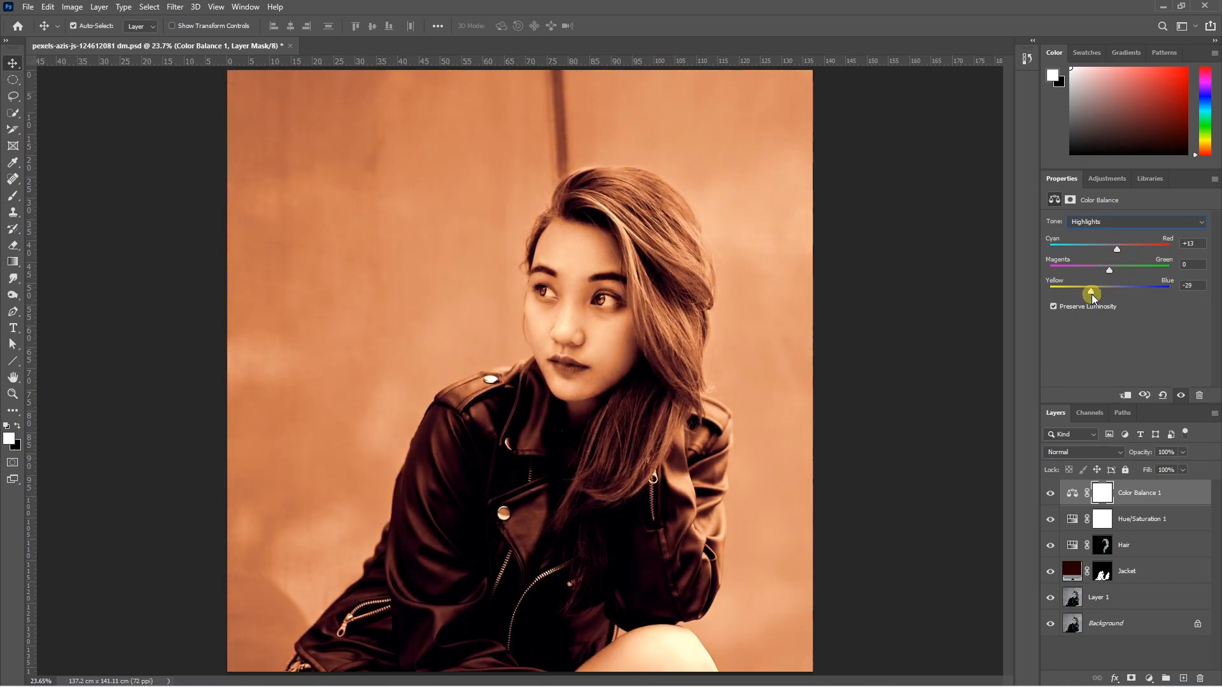
click(1116, 224)
click(1117, 232)
click(1120, 273)
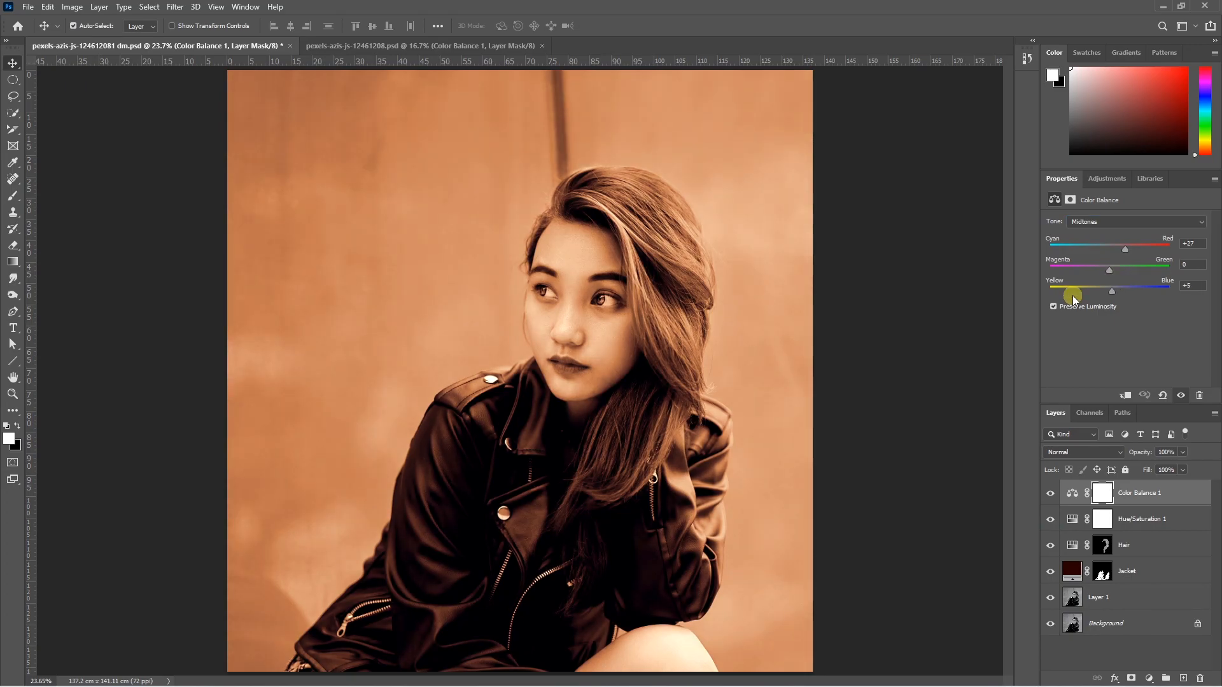
Step: Add a Curves layer on top and brighten slightly with one curve point in the shadows and one in the highlights
click(1151, 680)
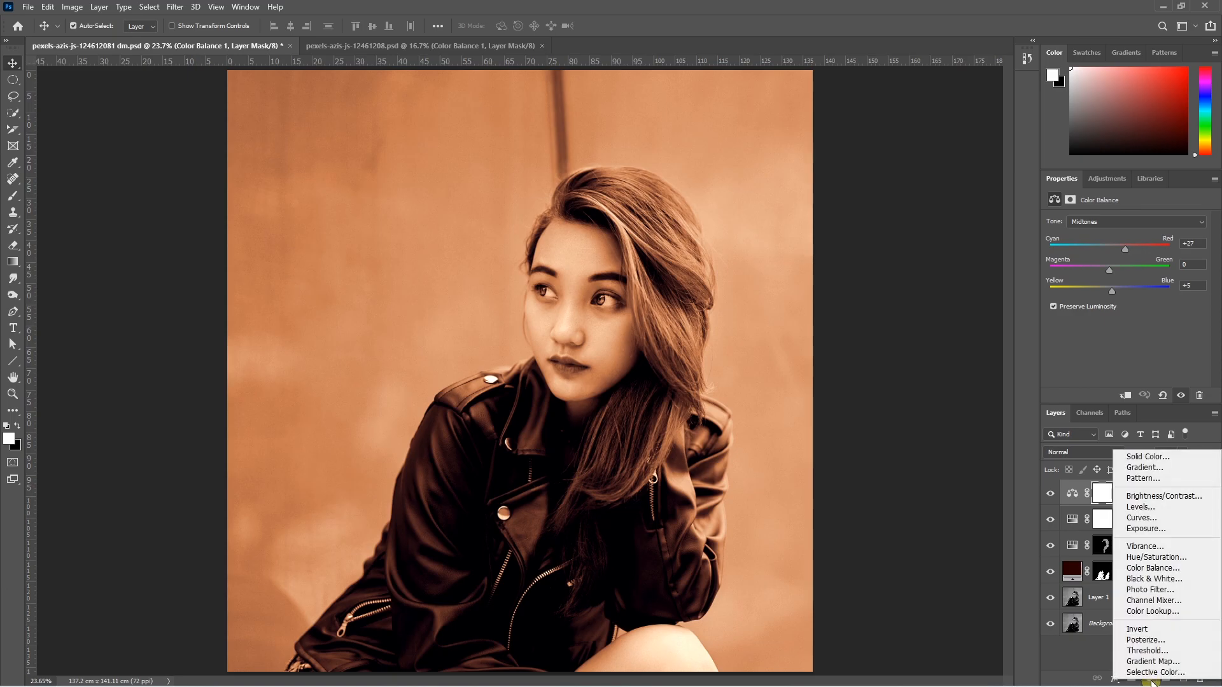
click(1153, 516)
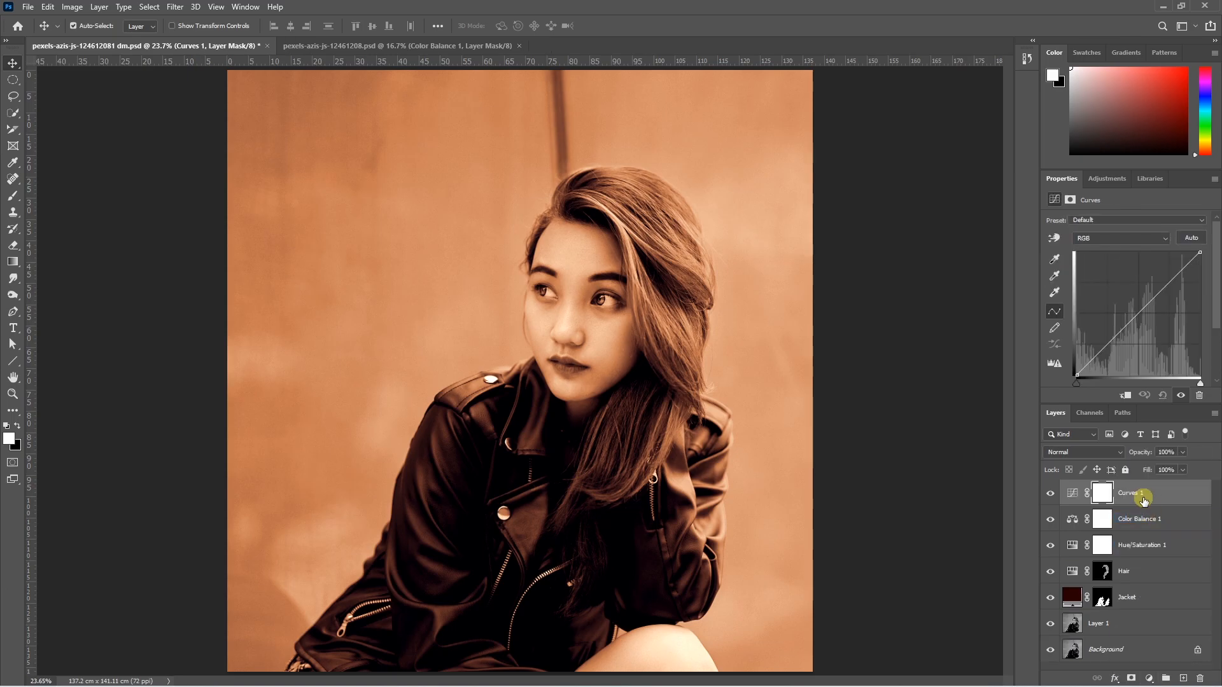
click(1111, 336)
drag(1165, 286, 1166, 291)
drag(1111, 336, 1105, 338)
drag(1166, 291, 1157, 294)
drag(1105, 338, 1102, 348)
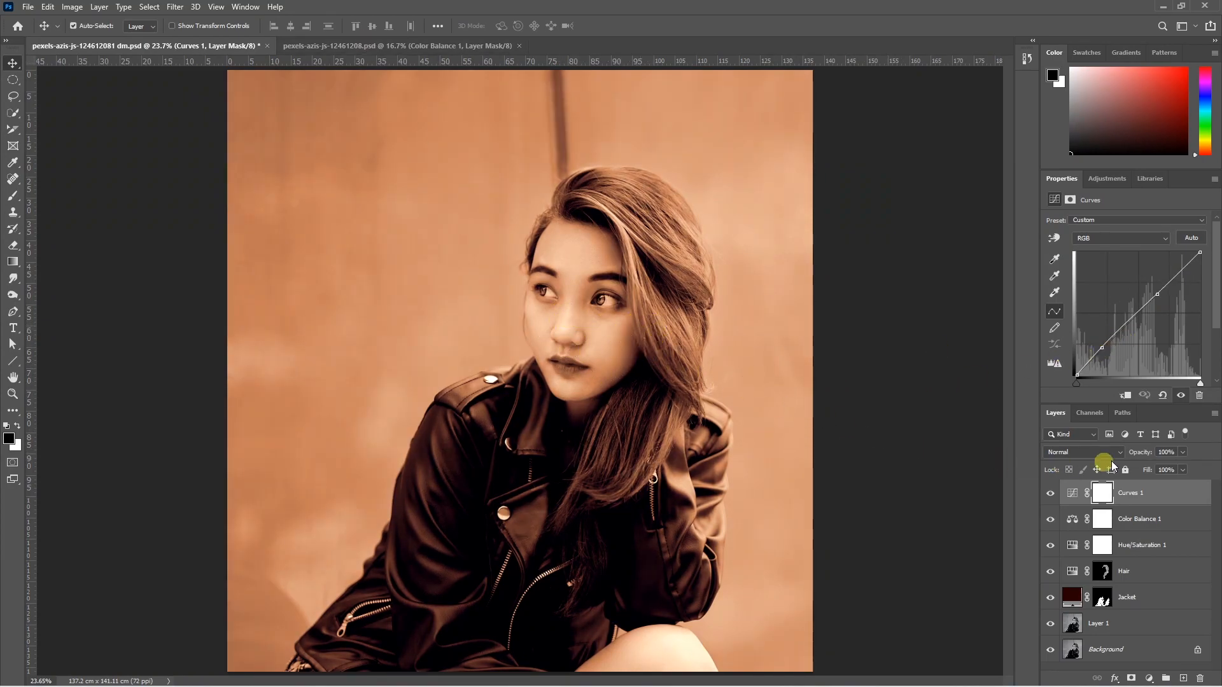
Step: Group the second Hue/Saturation, Color Balance and Curves layers and name the group Face
click(1139, 544)
shift+click(1140, 496)
key(ctrl+g)
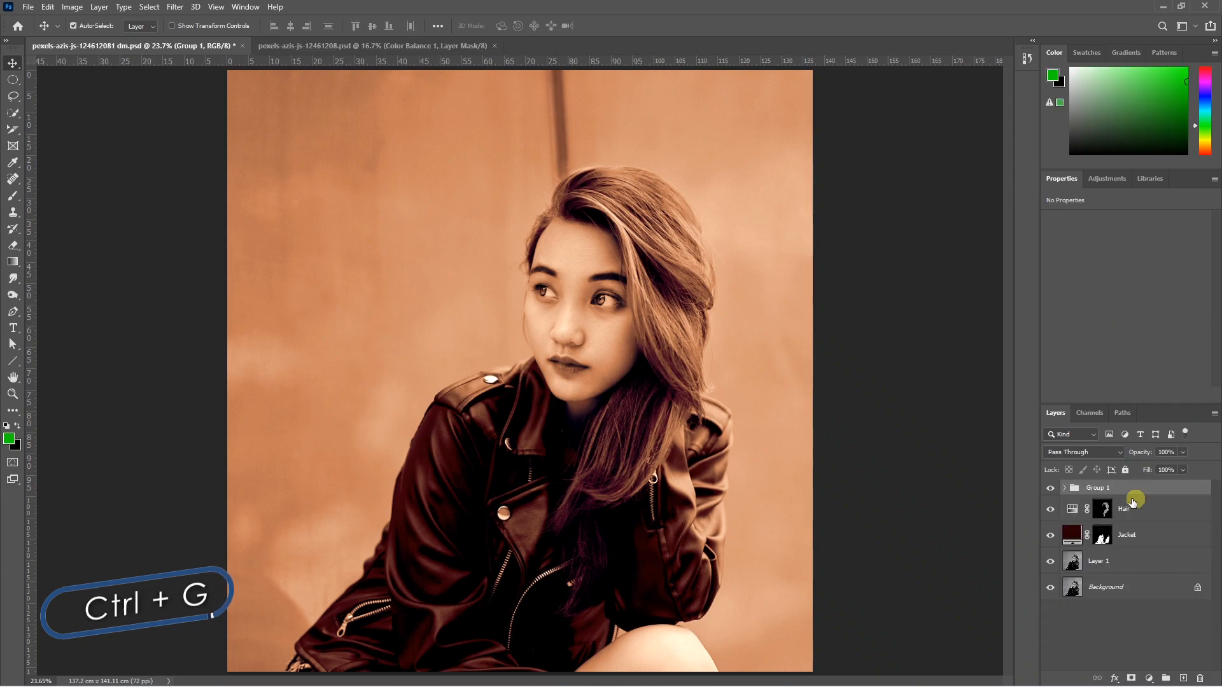
key(ctrl)
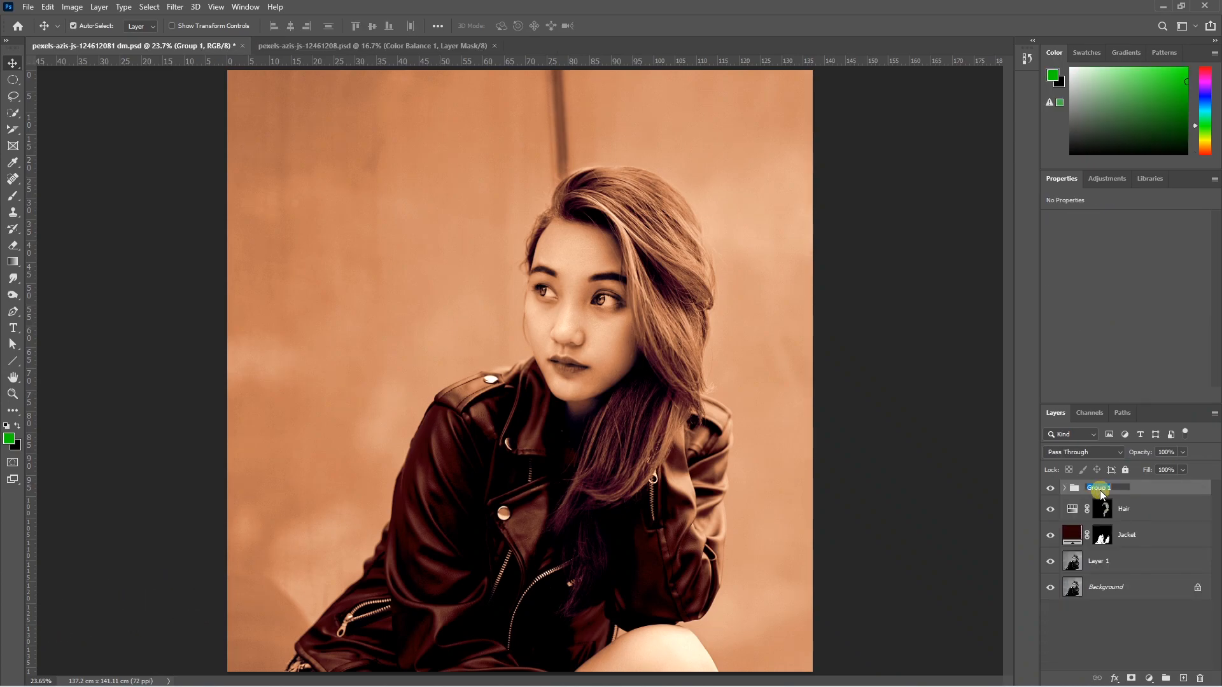
key(Return)
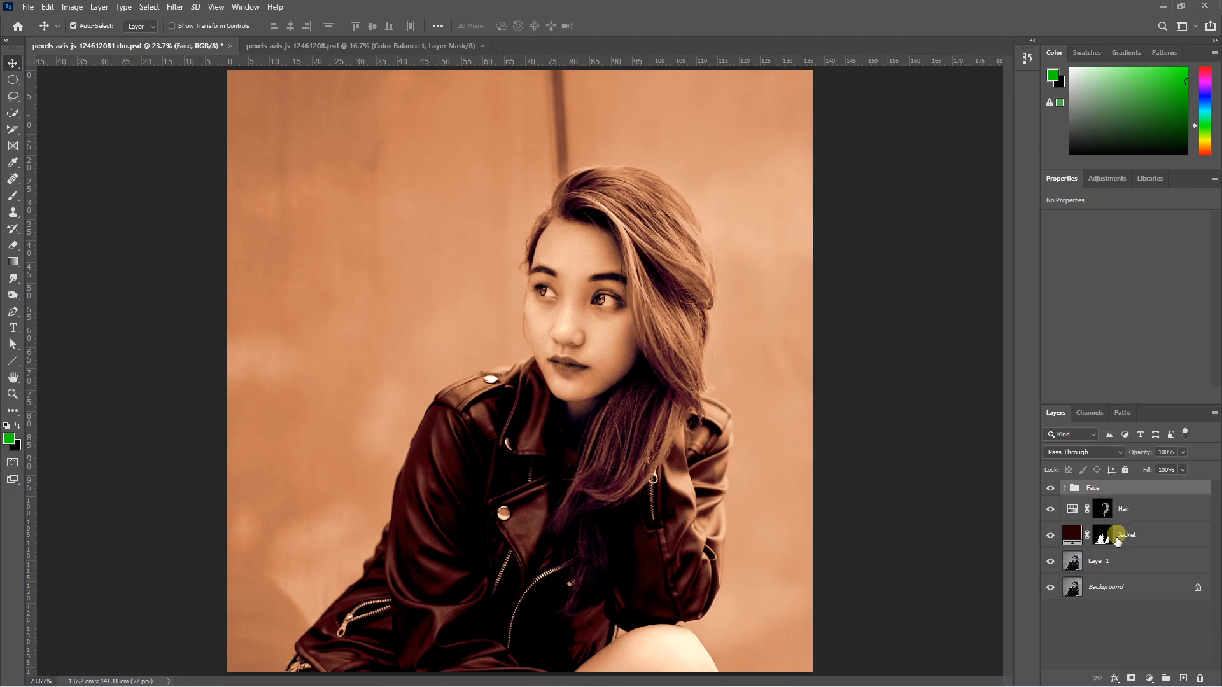
Step: Add a layer mask to the Face group, invert it to black and choose the Brush tool
click(1132, 679)
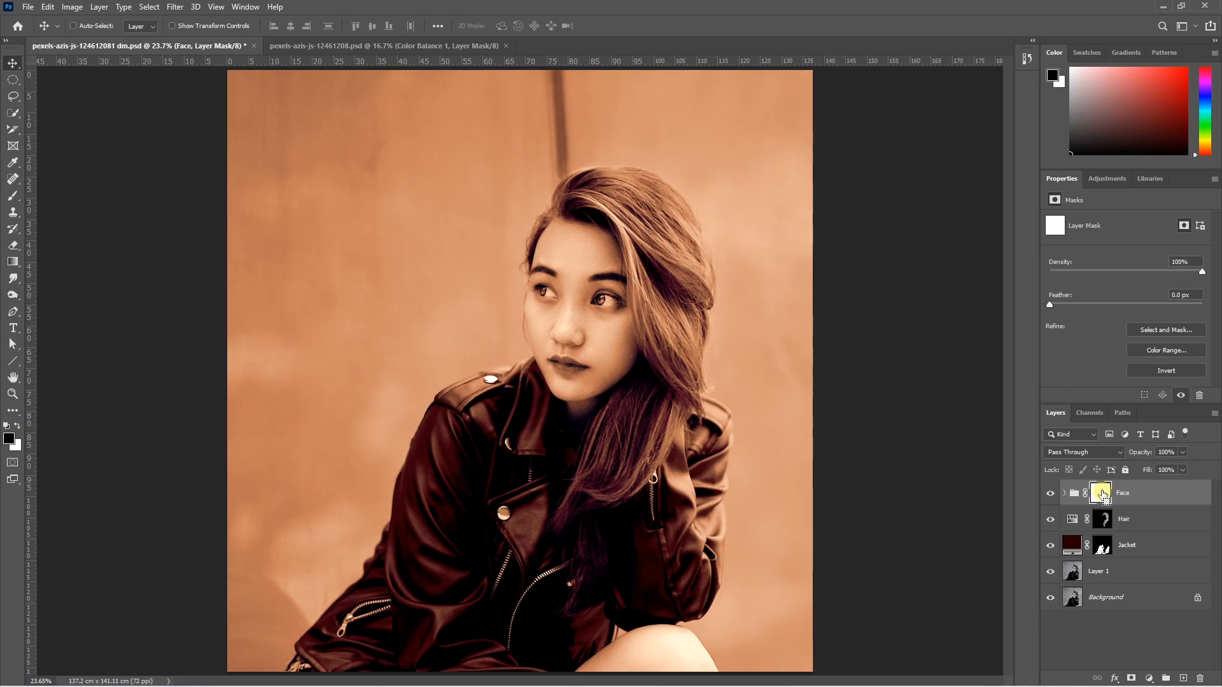
key(ctrl+i)
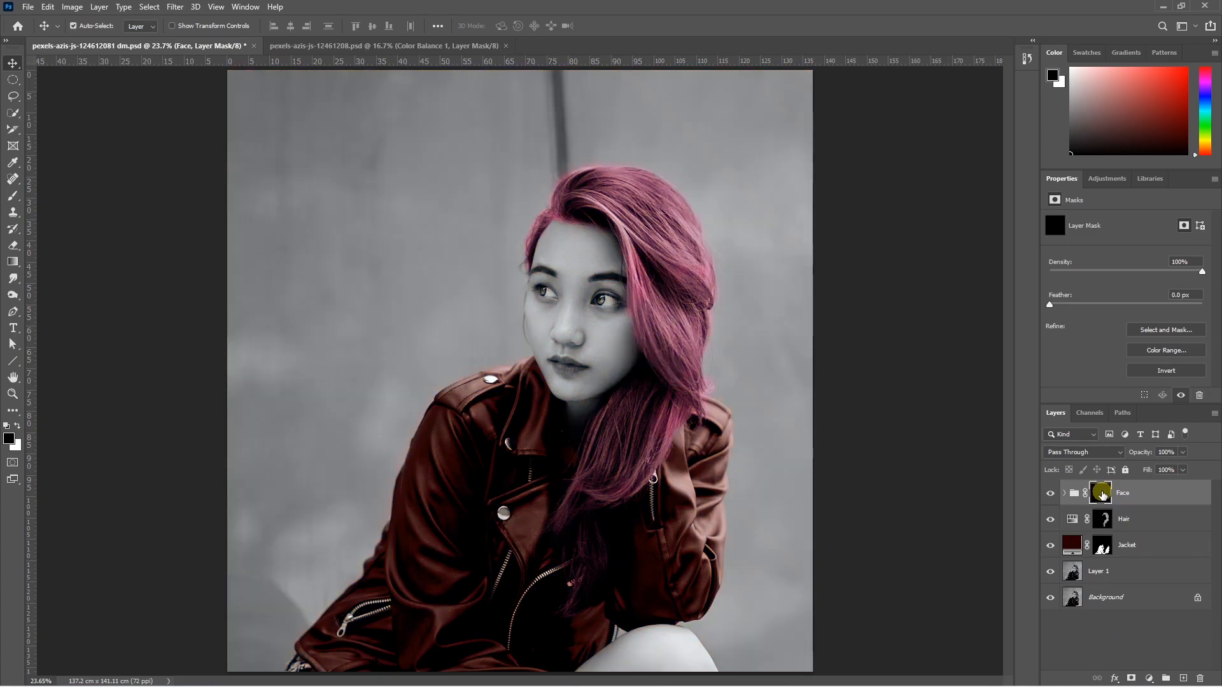
key(b)
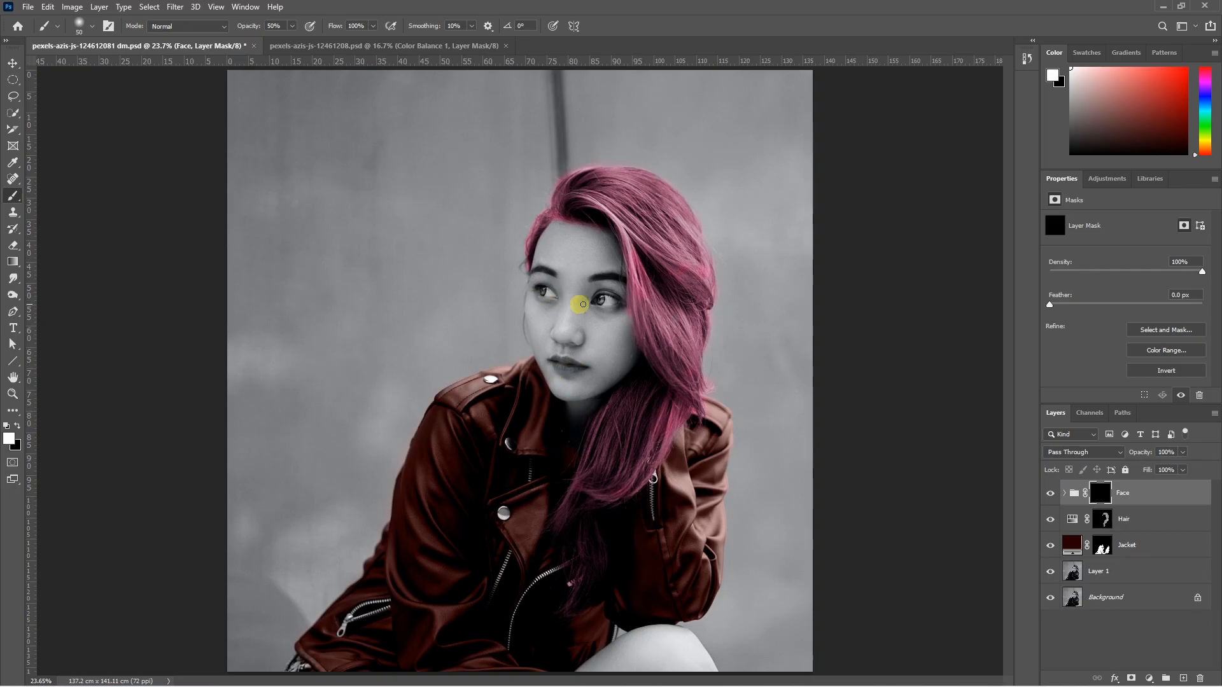
Step: Paint white on the Face group's mask over the forehead, nose and cheeks, raising the brush opacity to 100%
mouse_move(474, 213)
mouse_down()
mouse_move(486, 168)
mouse_move(445, 231)
mouse_move(433, 352)
mouse_up()
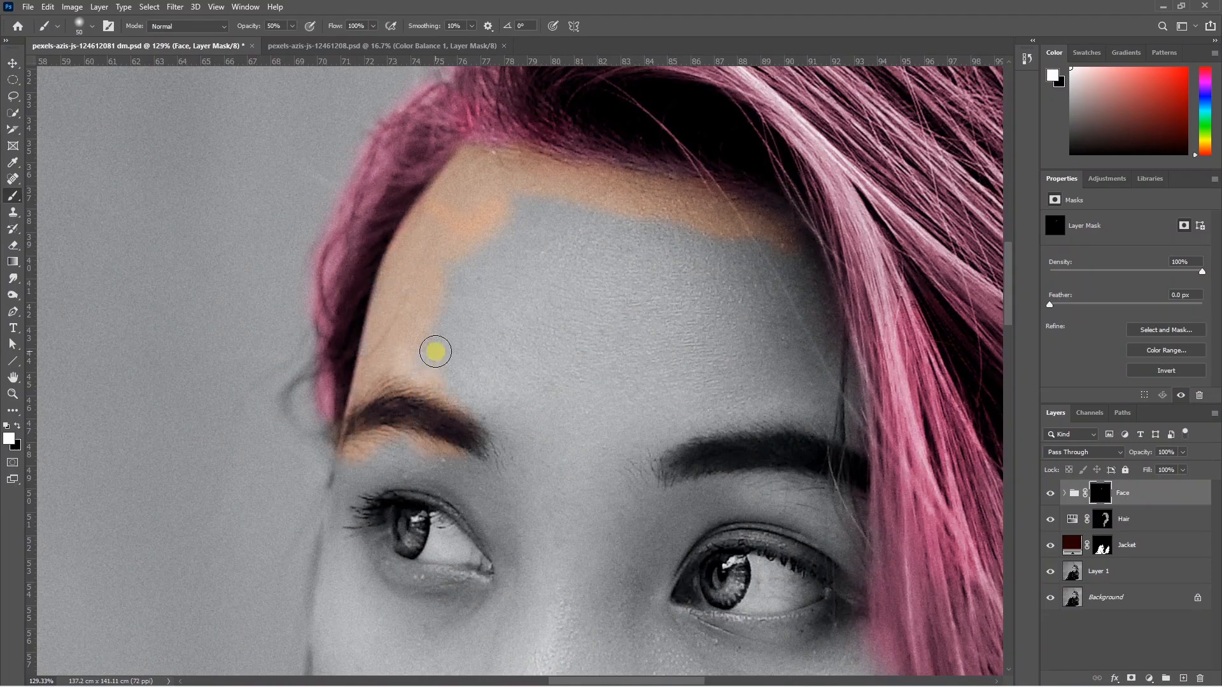
key(0)
mouse_move(410, 293)
mouse_down()
mouse_move(644, 190)
mouse_move(537, 265)
mouse_up()
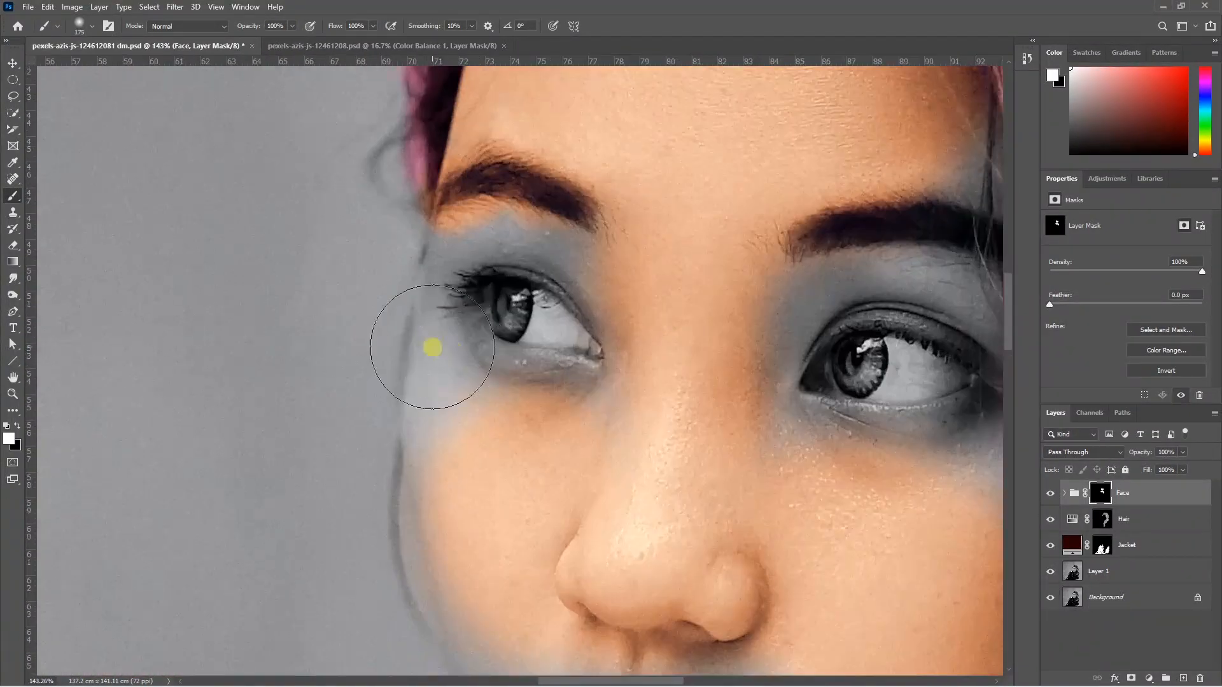
Step: Paint the skin around both eyes into the Face mask with a smaller brush, leaving the eyeballs uncolored
key(bracketleft)
key(bracketleft)
key(bracketleft)
key(bracketleft)
key(bracketleft)
key(bracketleft)
key(bracketleft)
key(bracketleft)
key(bracketleft)
mouse_move(433, 290)
mouse_down()
mouse_move(455, 327)
mouse_move(537, 374)
mouse_move(586, 297)
mouse_move(485, 237)
mouse_up()
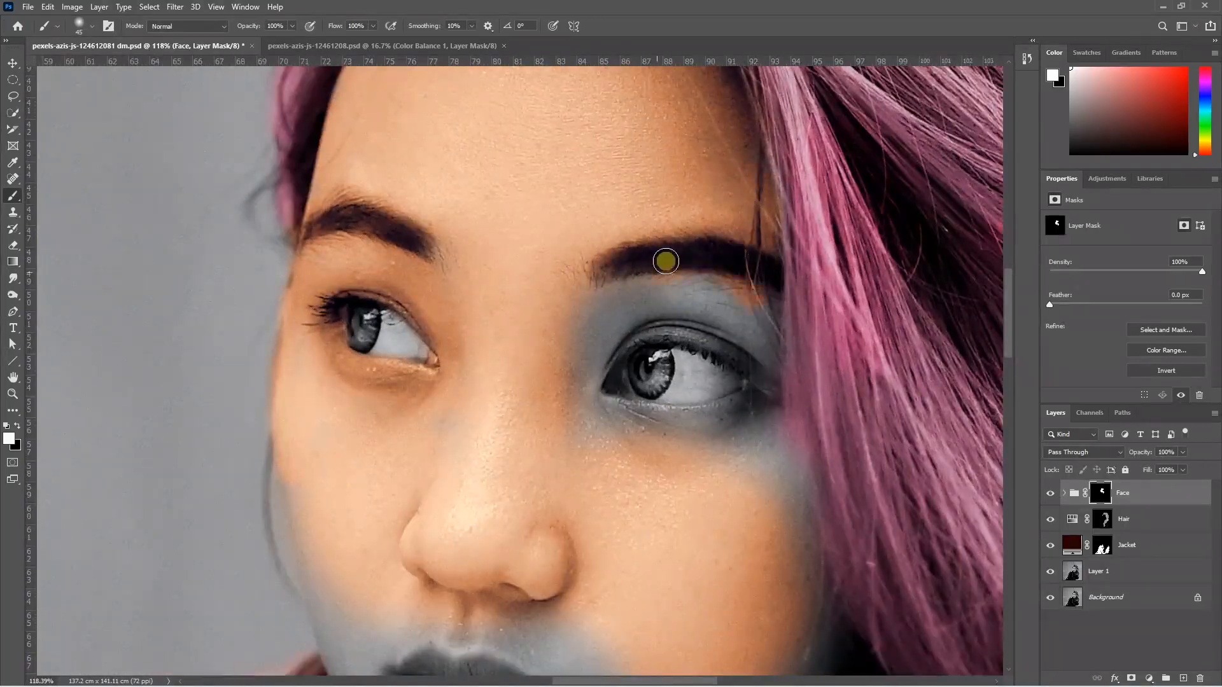
mouse_move(663, 259)
mouse_down()
mouse_move(598, 406)
mouse_move(719, 416)
mouse_move(786, 482)
mouse_move(765, 360)
mouse_move(582, 382)
mouse_move(625, 337)
mouse_move(609, 361)
mouse_move(737, 355)
mouse_up()
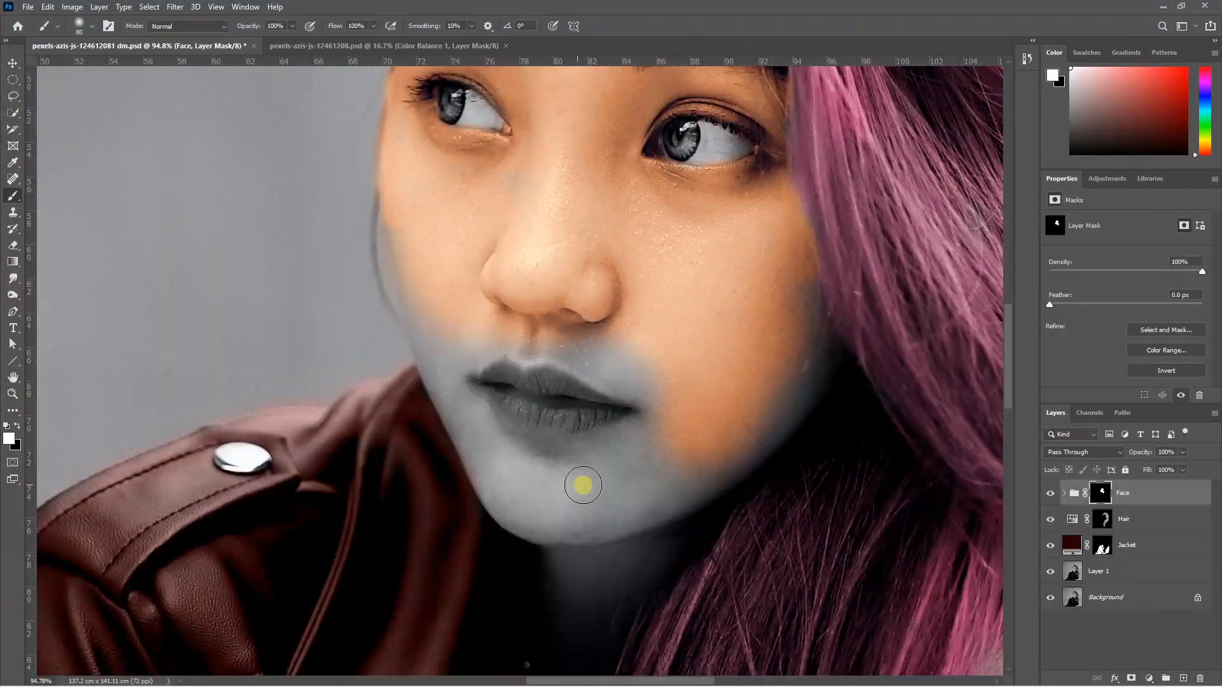
Step: Paint the chin, jaw and skin around the mouth into the Face mask, leaving the lips uncolored
mouse_move(581, 487)
mouse_down()
mouse_move(813, 361)
mouse_move(752, 453)
mouse_move(649, 556)
mouse_move(564, 436)
mouse_move(440, 213)
mouse_move(535, 389)
mouse_move(580, 315)
mouse_move(527, 209)
mouse_move(630, 255)
mouse_up()
scroll(563, 437, down, 2)
scroll(617, 229, down, 6)
scroll(686, 327, up, 3)
click(1149, 678)
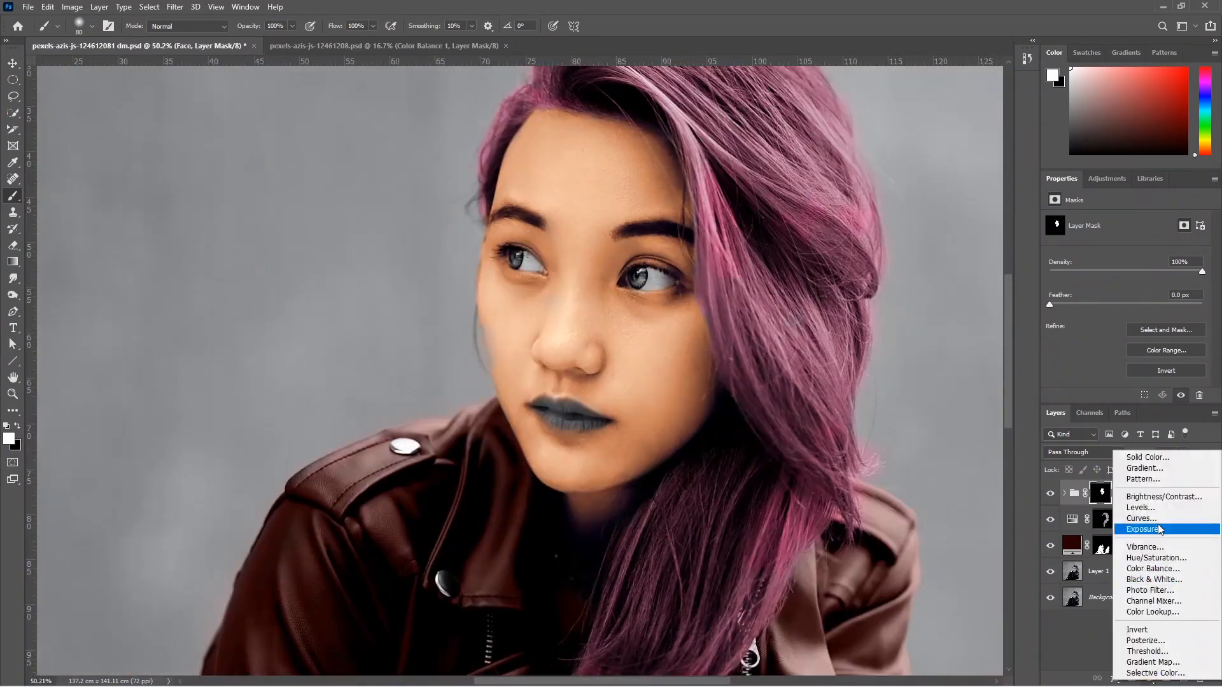
click(587, 350)
scroll(587, 349, down, 6)
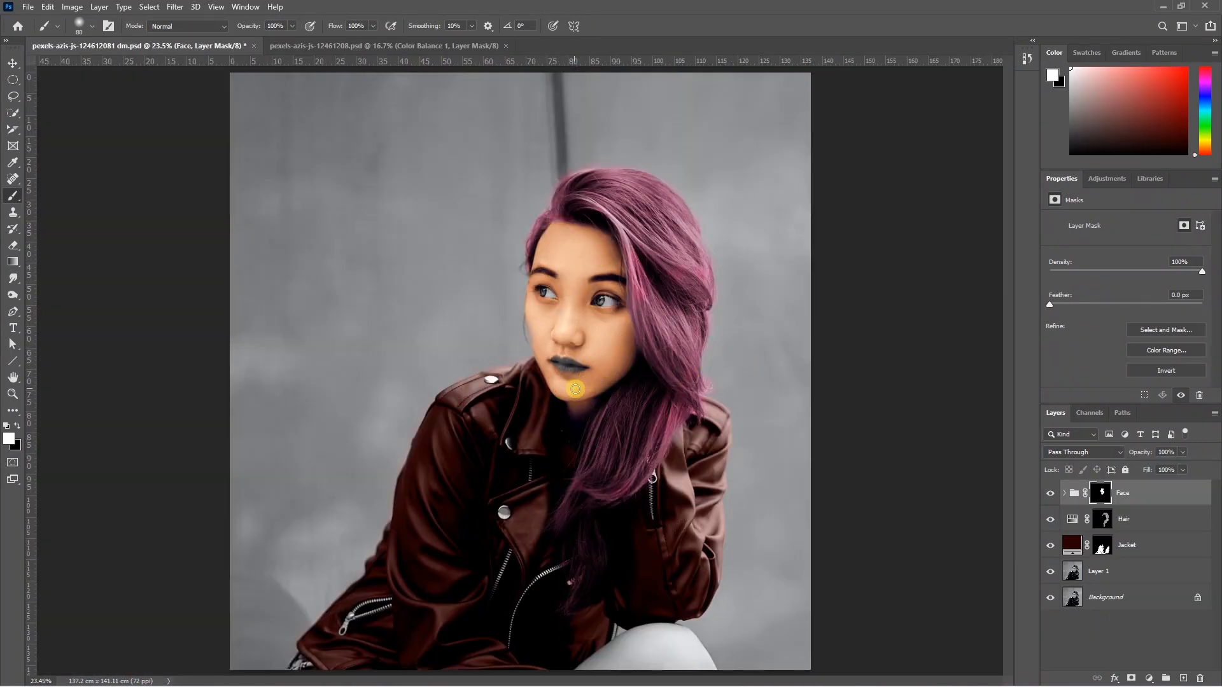
Step: Inside the Face group, set the Hue/Saturation layer's Saturation to 15 and adjust a midtone point on the Curves layer
click(1065, 493)
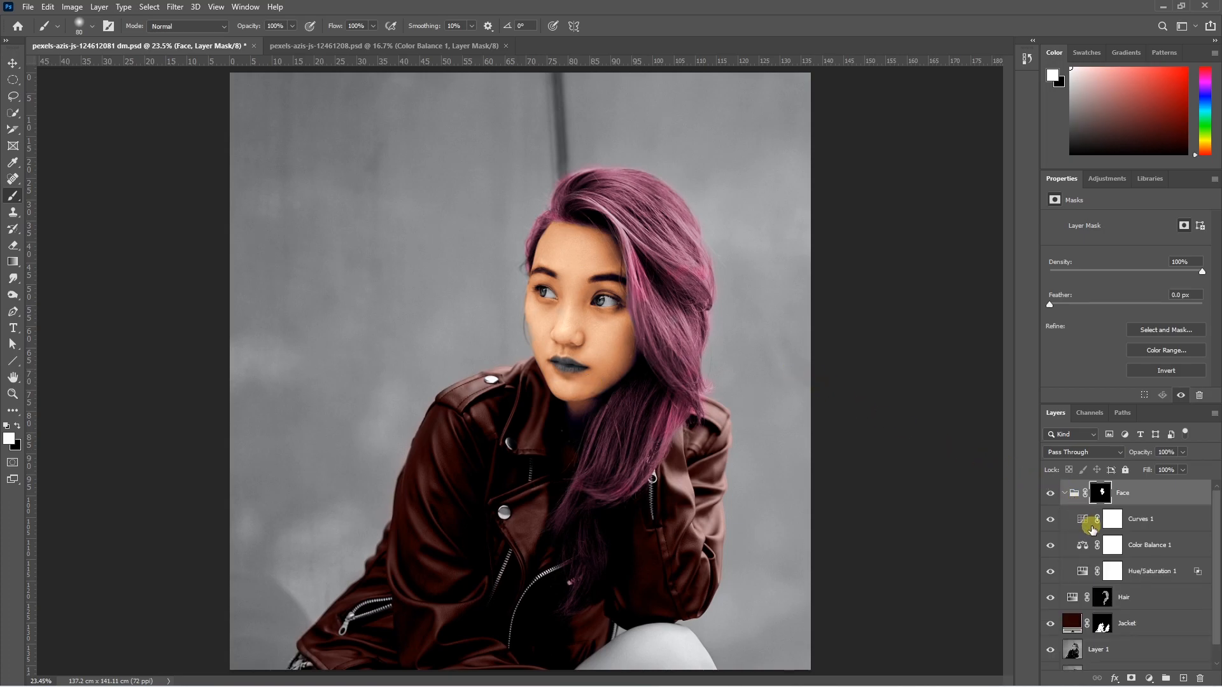
click(1084, 572)
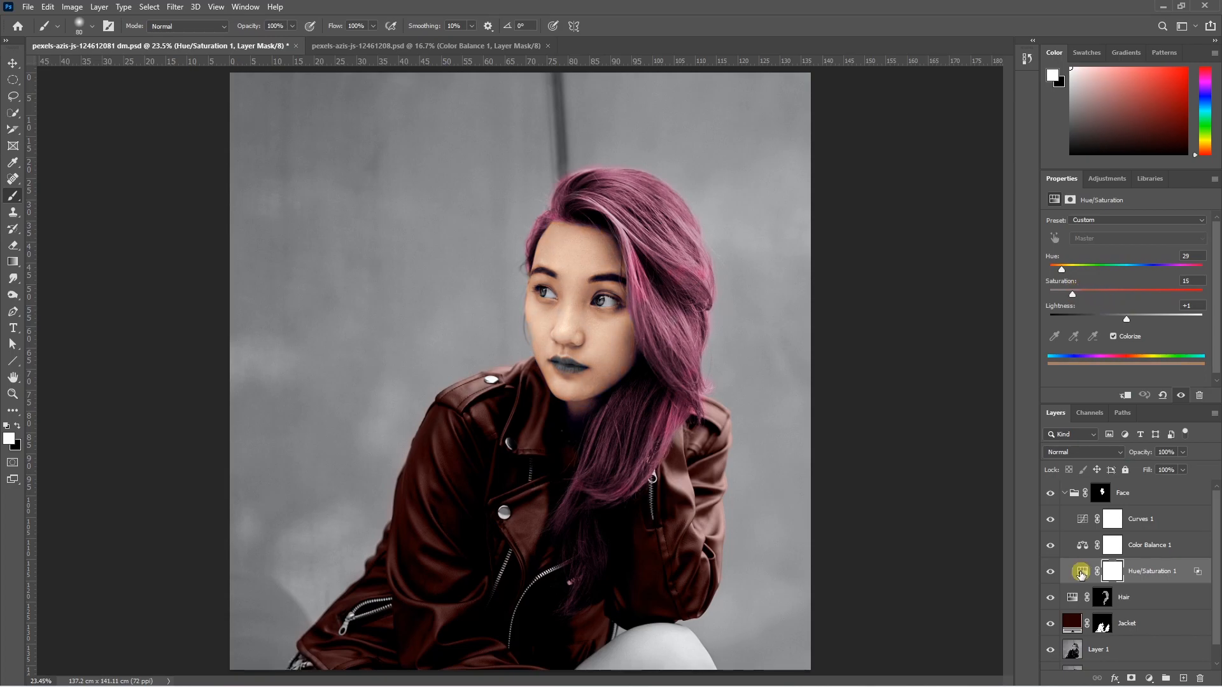
click(1085, 519)
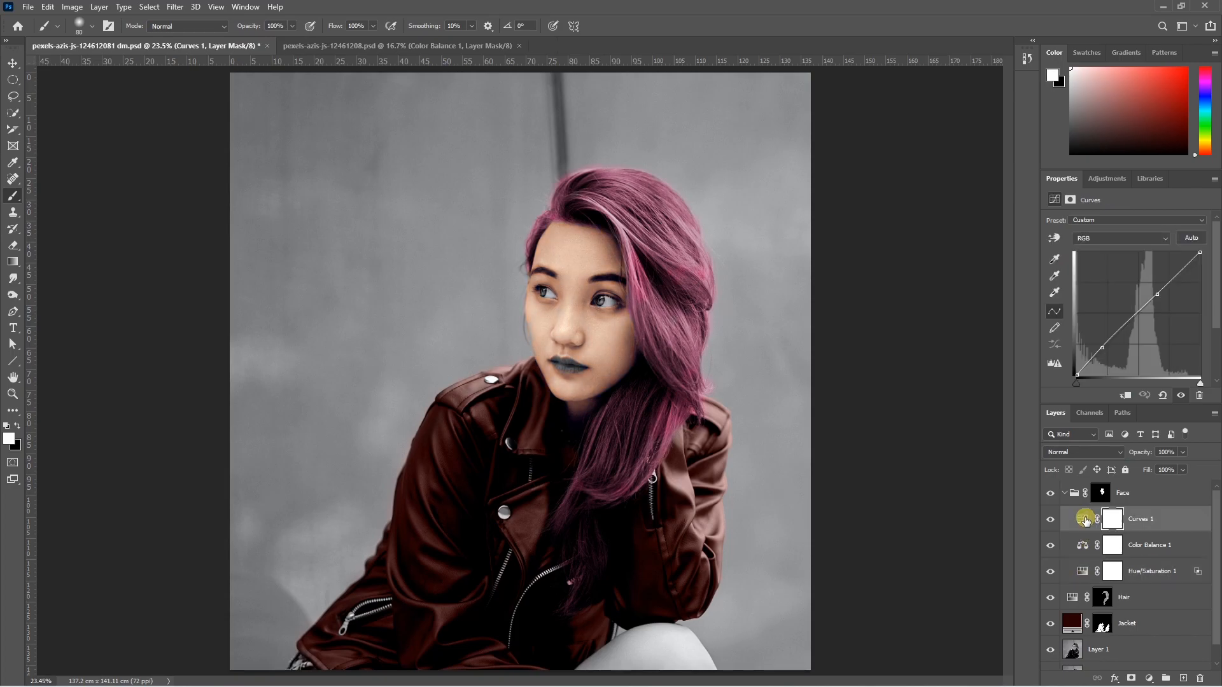
click(1121, 321)
drag(1122, 322, 1127, 324)
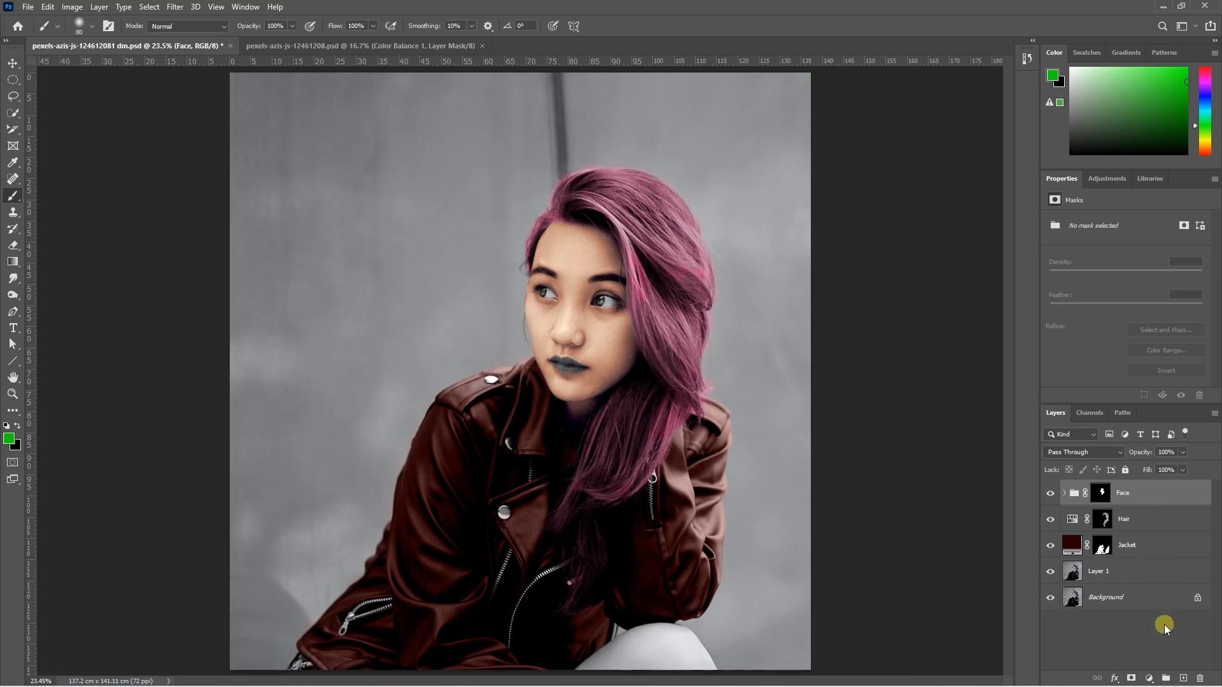
Step: Create a new empty layer above the Face group and name it lips
click(1183, 678)
double_click(1105, 495)
text(lips)
key(Return)
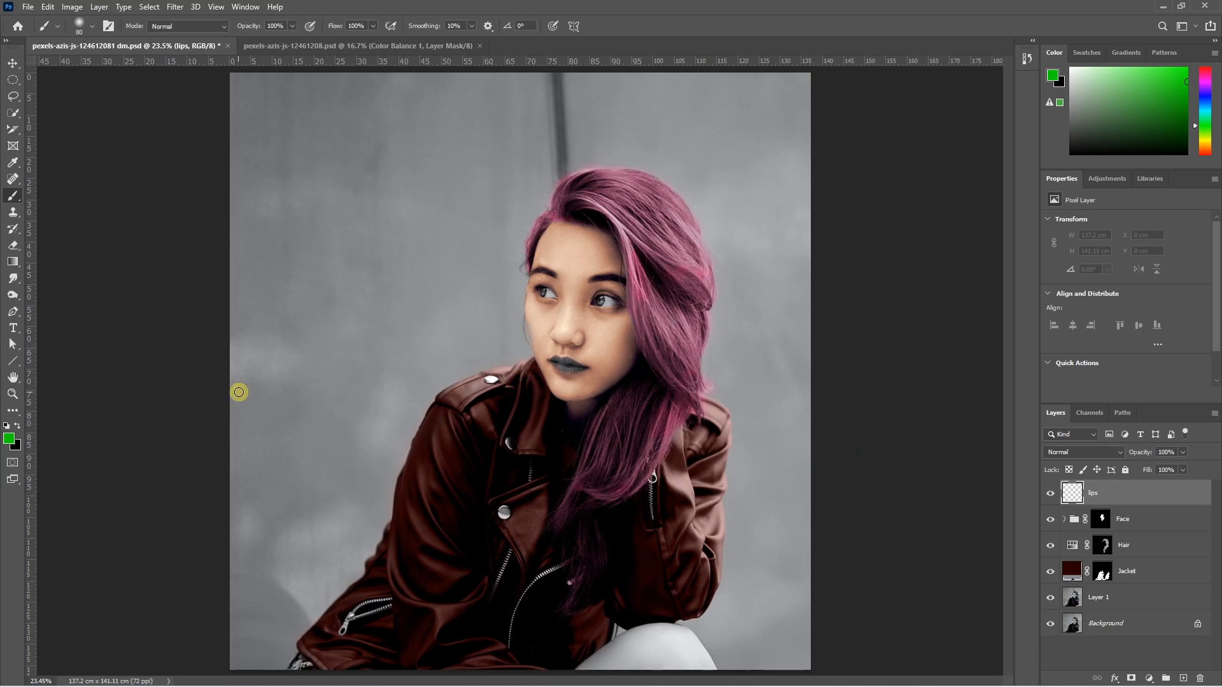
Step: Set the foreground color to bright red ff2936
click(9, 439)
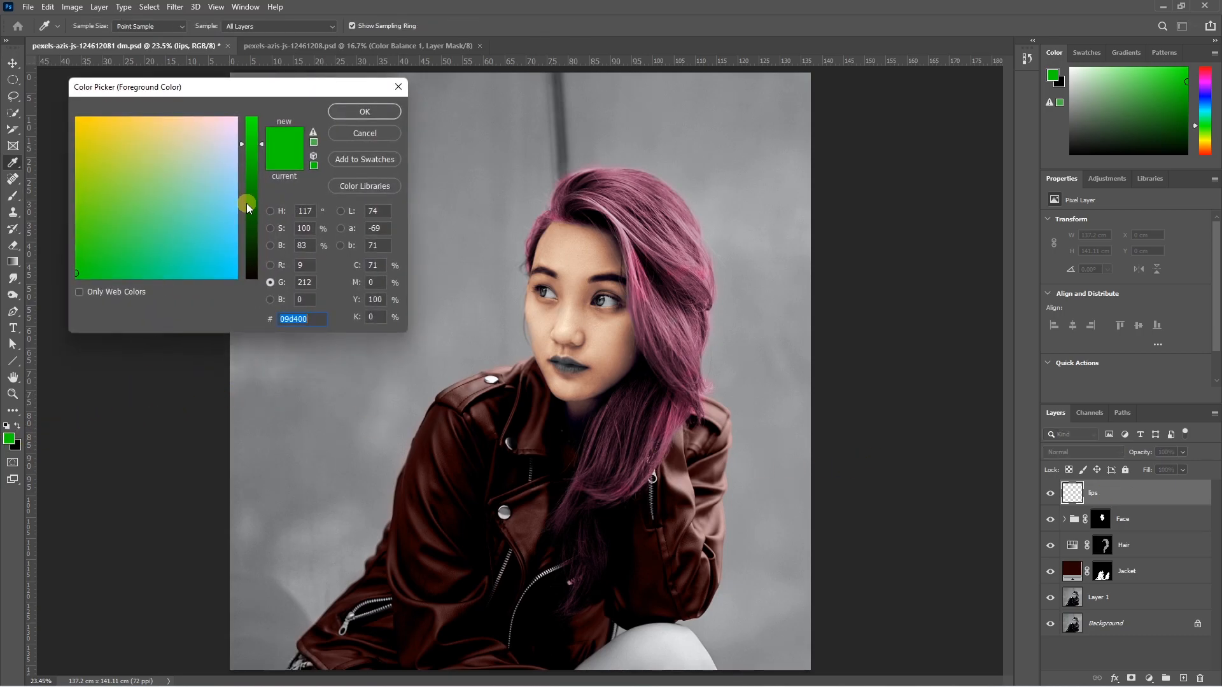
click(252, 253)
click(108, 115)
click(110, 117)
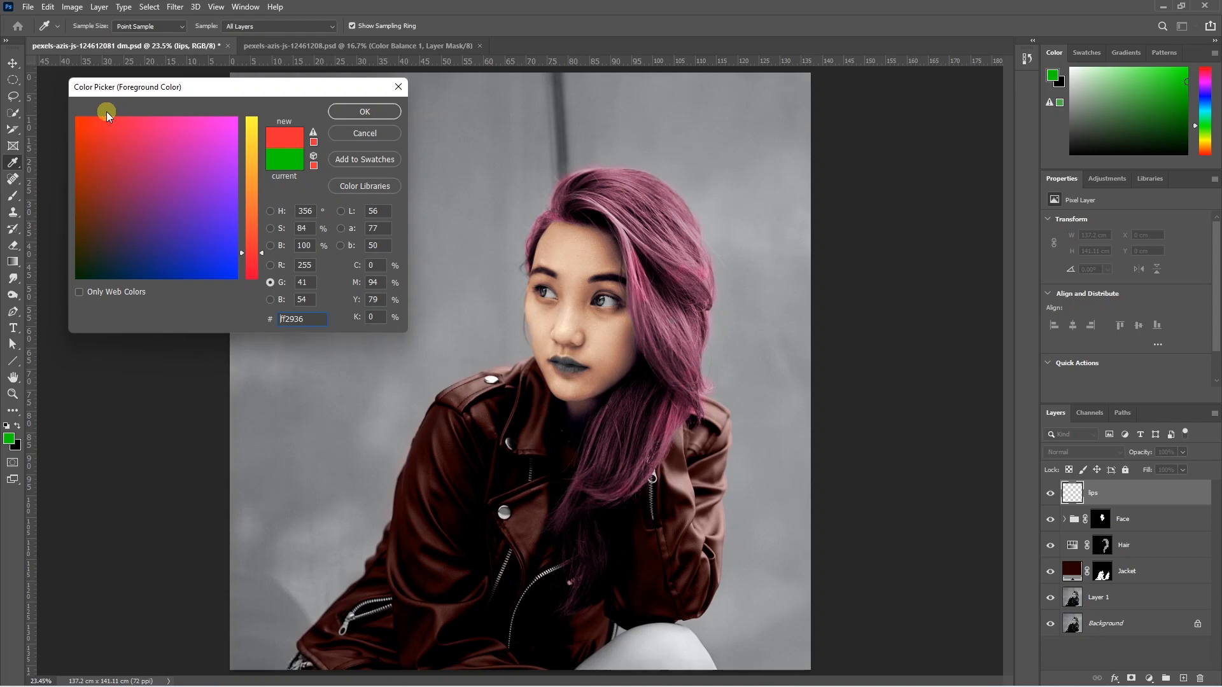
click(363, 112)
Step: Paint the woman's lips red on the lips layer using a smaller brush
key(b)
scroll(569, 367, up, 8)
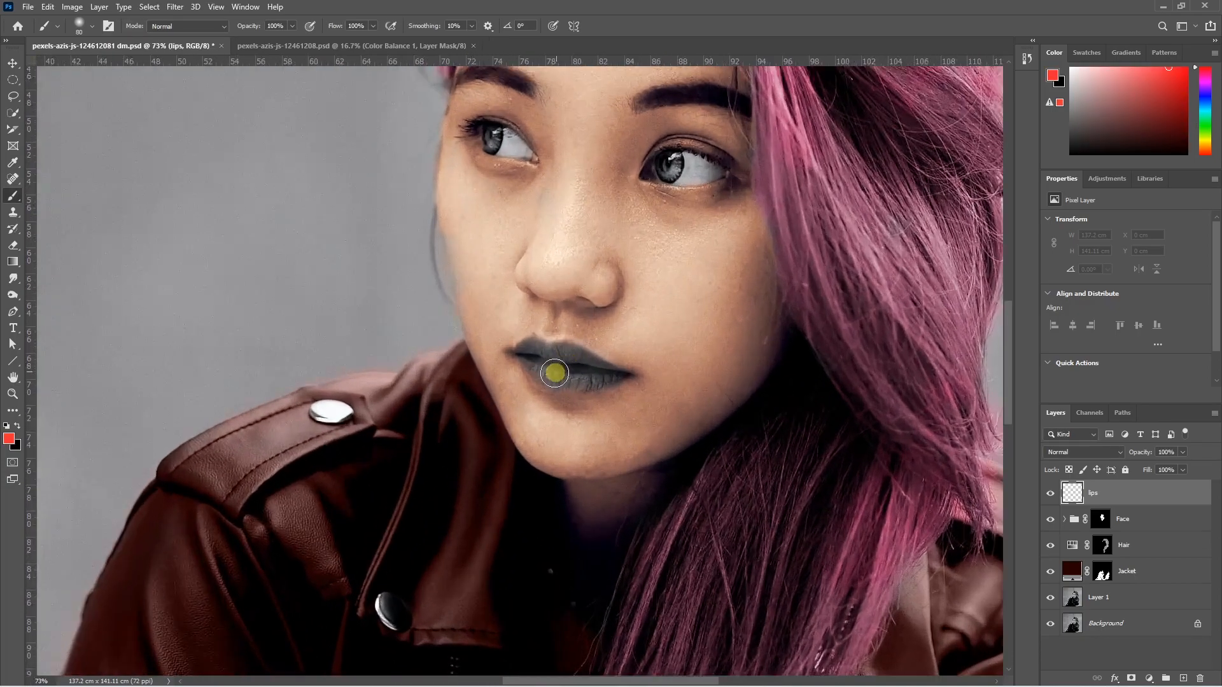
key(bracketleft)
key(bracketleft)
key(bracketleft)
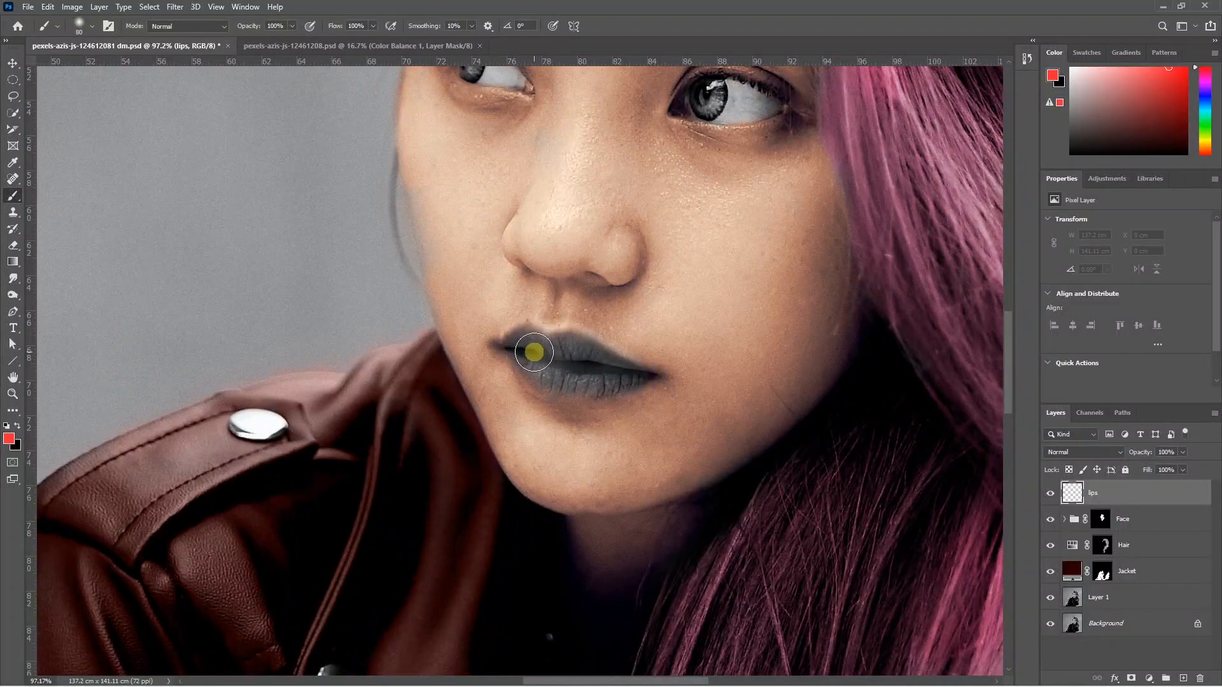
scroll(509, 347, up, 2)
mouse_move(499, 346)
mouse_down()
mouse_move(579, 343)
mouse_move(677, 380)
mouse_move(575, 360)
mouse_up()
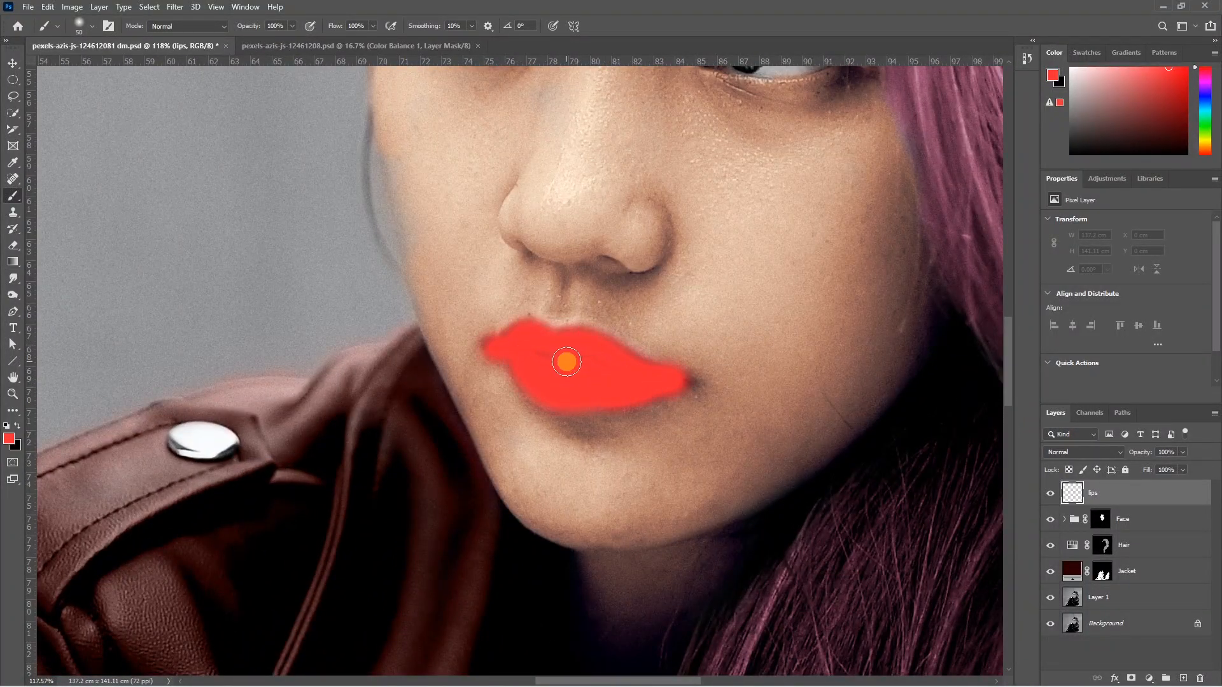
Step: Set the lips layer's blend mode to Soft Light
scroll(595, 363, down, 6)
click(1073, 450)
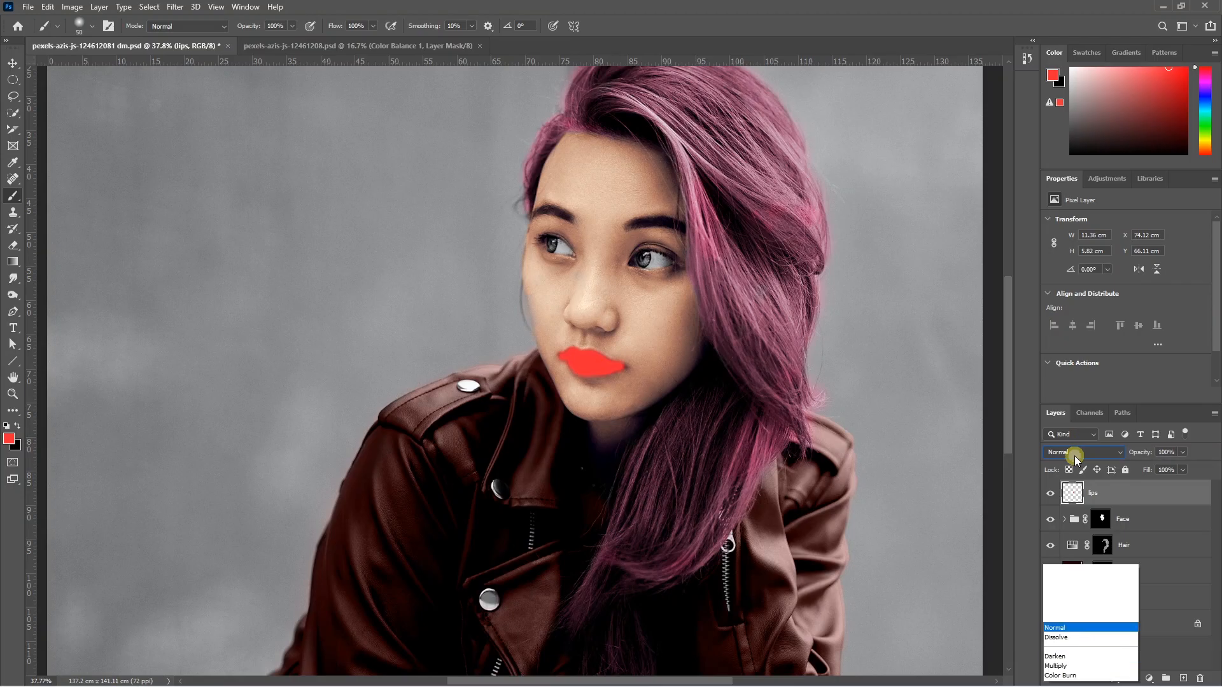
click(1061, 534)
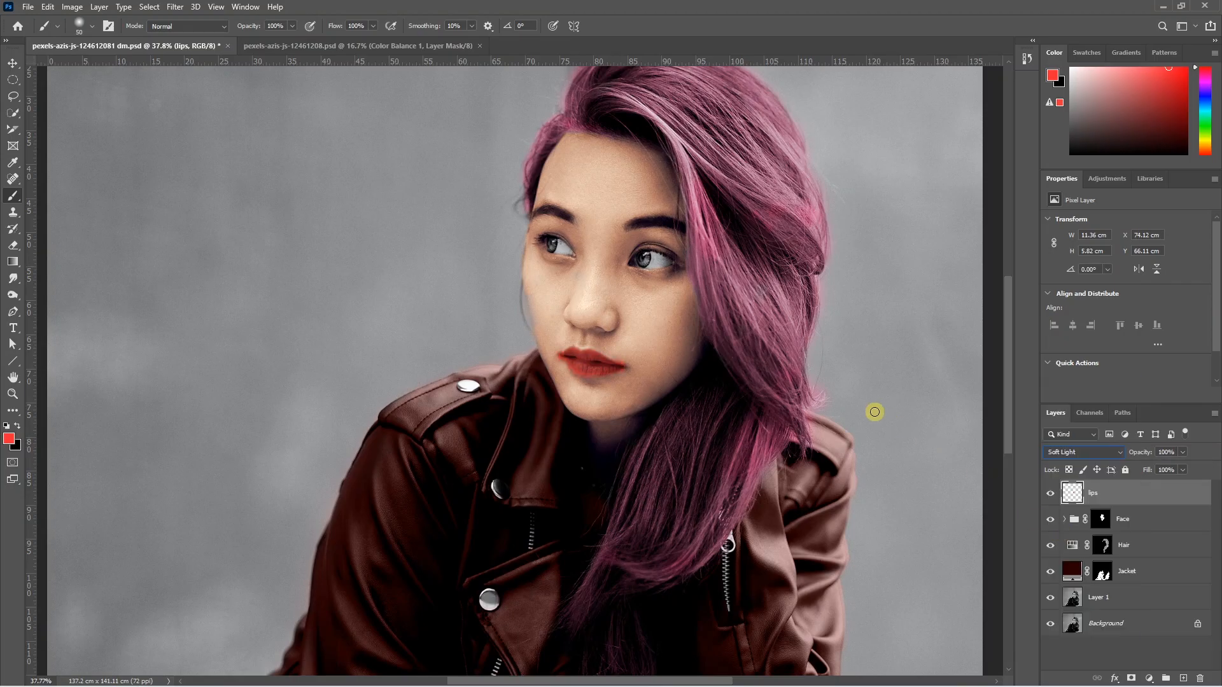
Step: Split the lips layer's Blend If sliders to 0/57 and 209/255 for This Layer, 0/68 and 185/255 for Underlying Layer
click(1114, 679)
click(1133, 560)
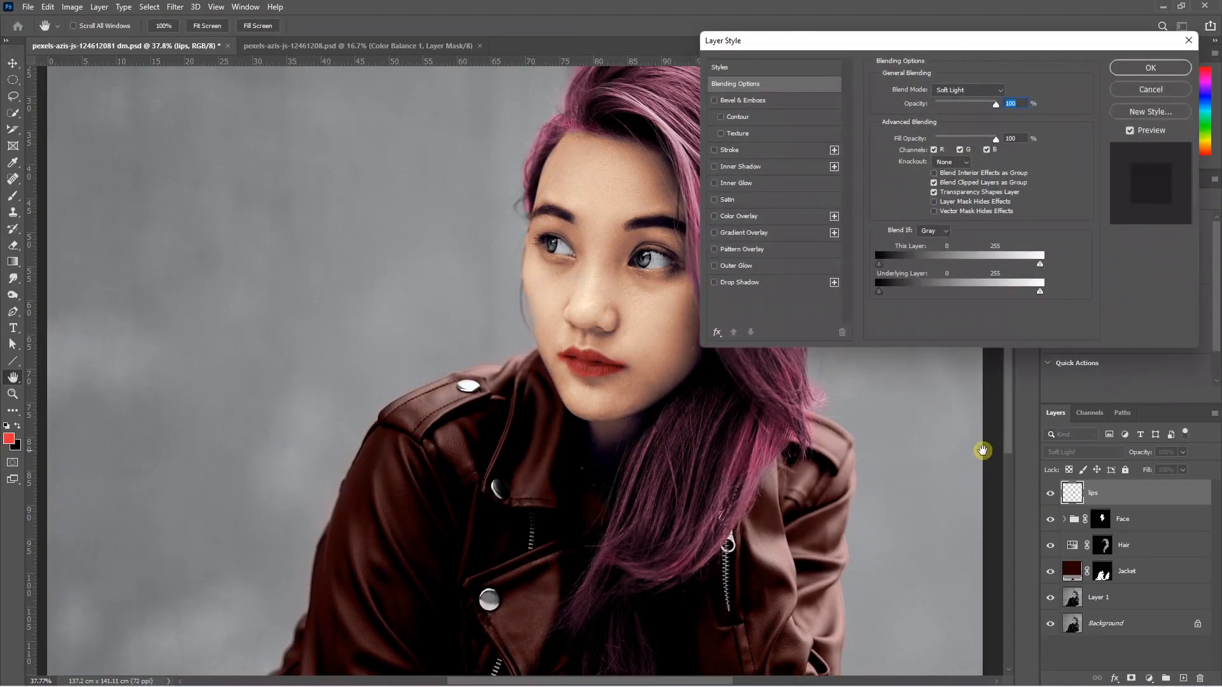
drag(881, 291, 887, 294)
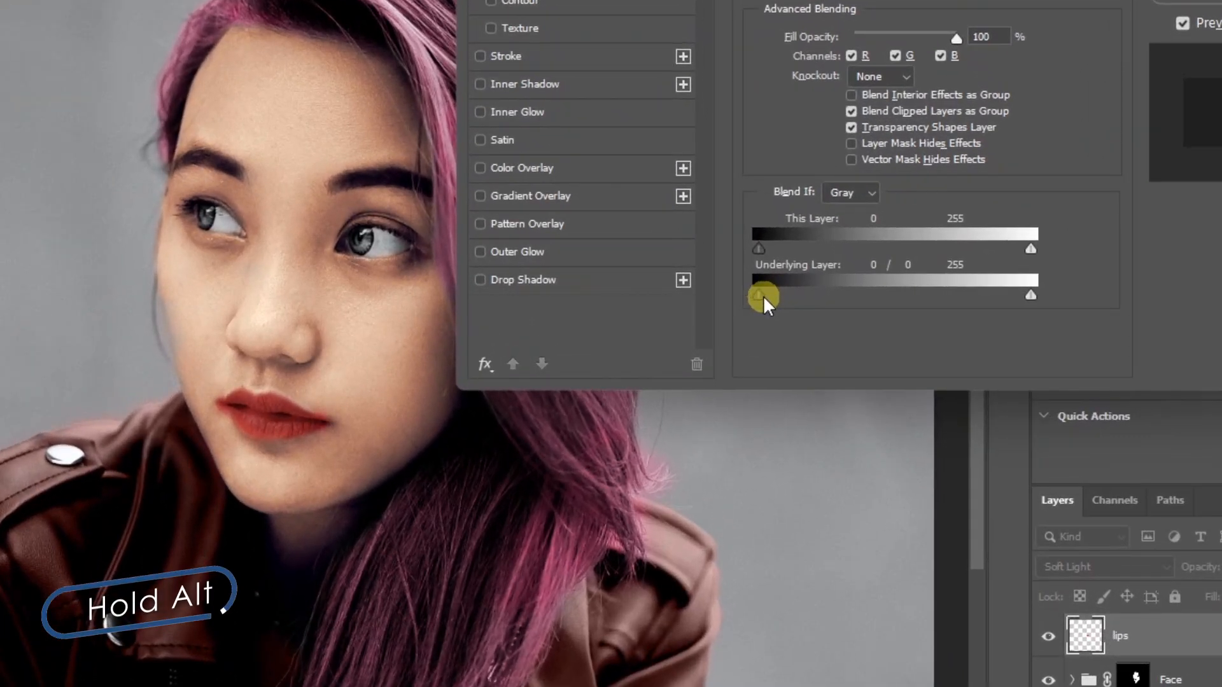
drag(779, 294, 822, 295)
drag(758, 249, 801, 248)
drag(1027, 250, 989, 251)
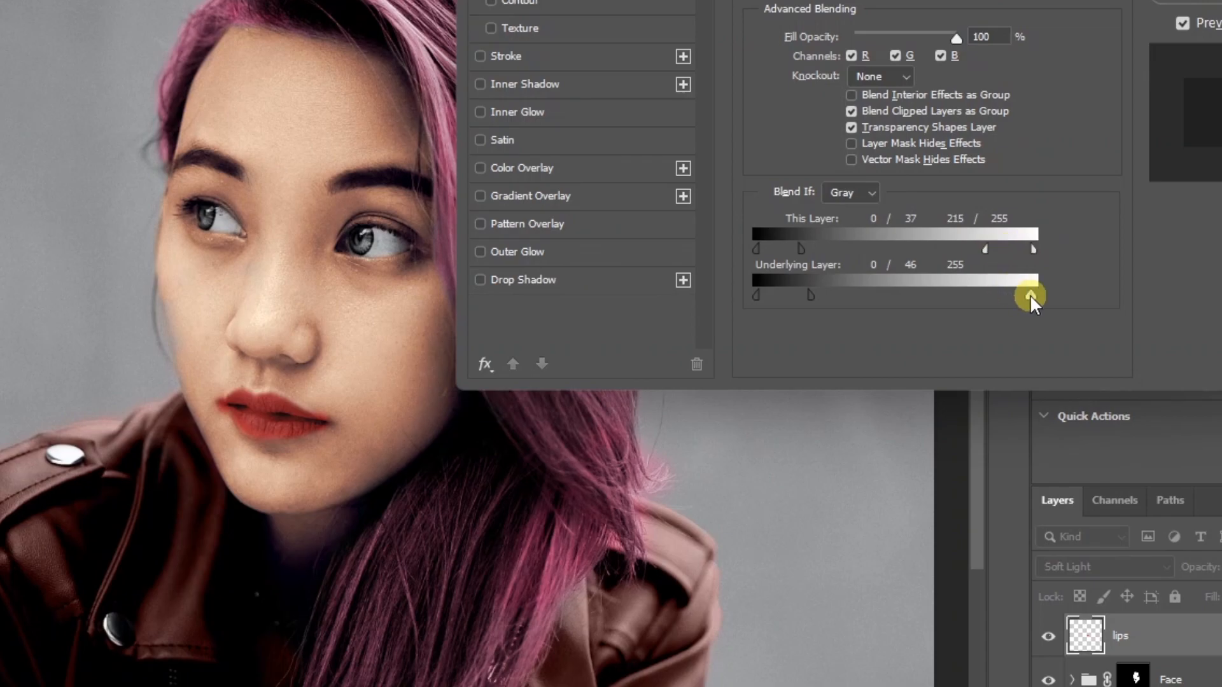
drag(1029, 296, 922, 291)
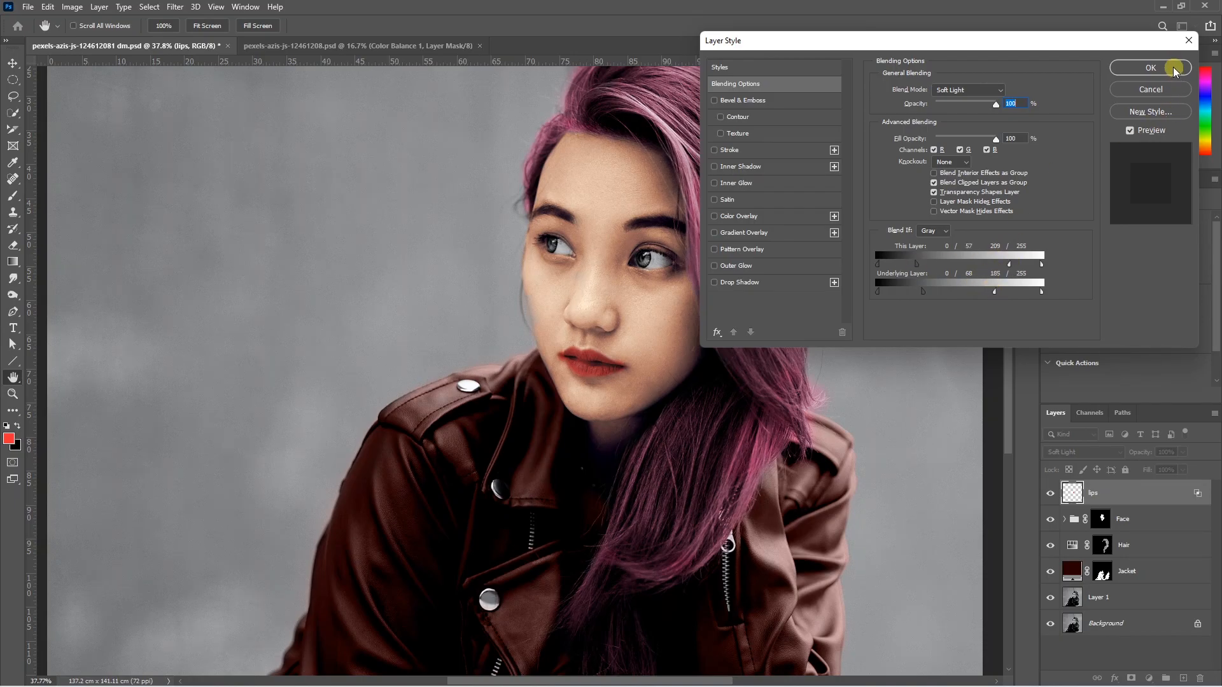
click(1151, 67)
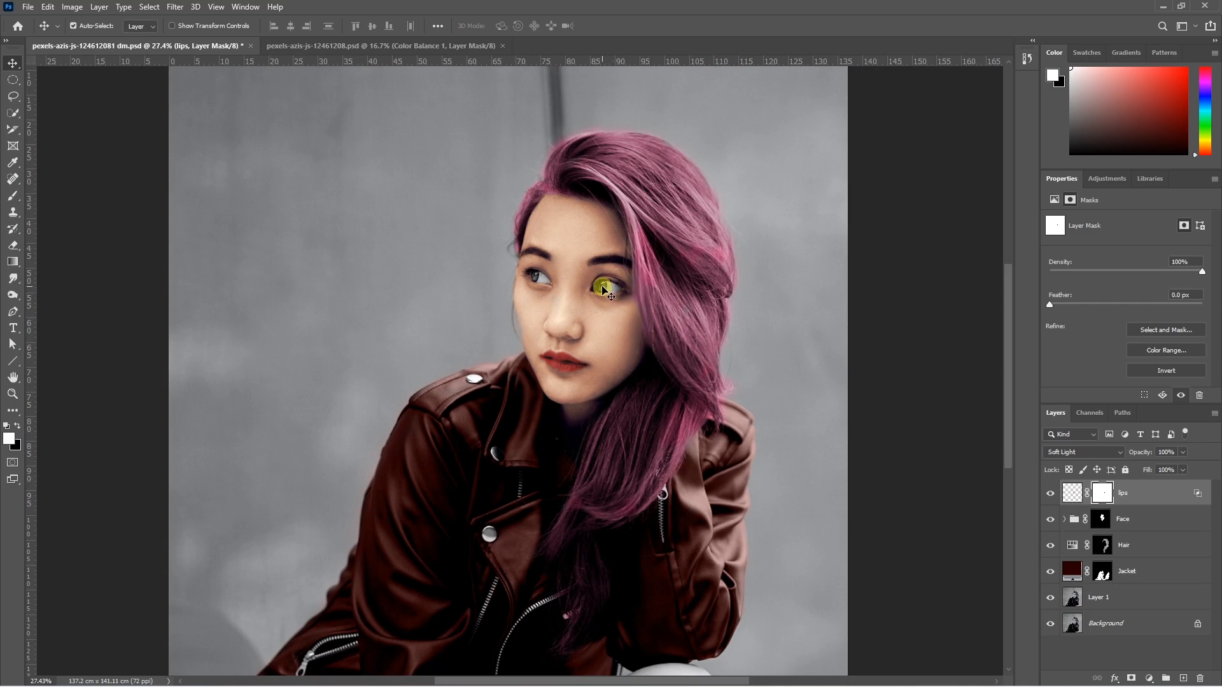
Step: Add a Solid Color fill layer in bright sky blue above the lips layer
click(1150, 679)
click(1146, 453)
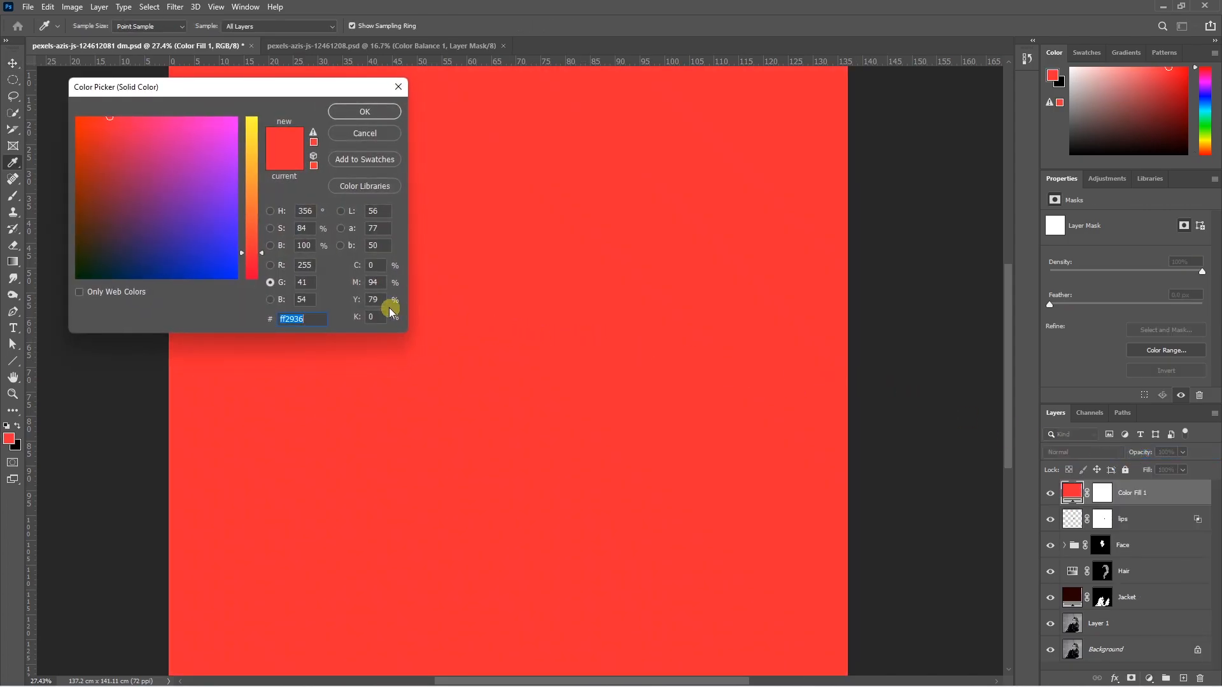
click(226, 196)
drag(225, 196, 238, 270)
drag(262, 253, 264, 144)
click(364, 112)
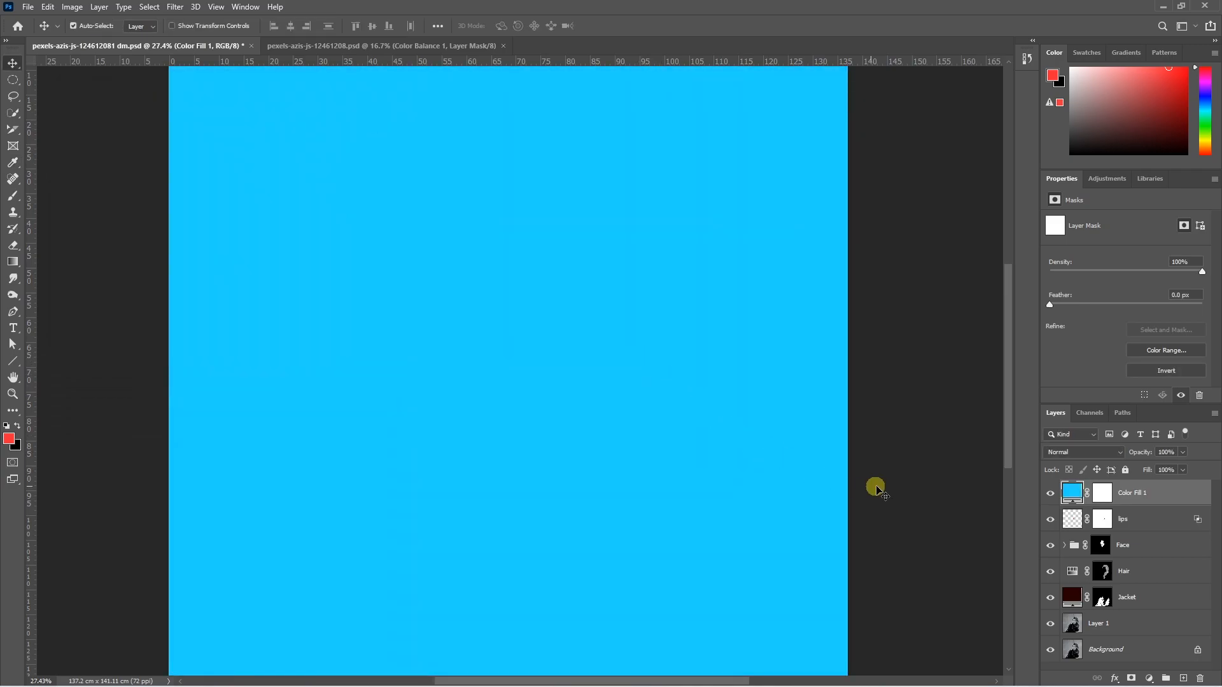
Step: Set the blue fill layer's blend mode to Color and invert its mask to black
click(1076, 453)
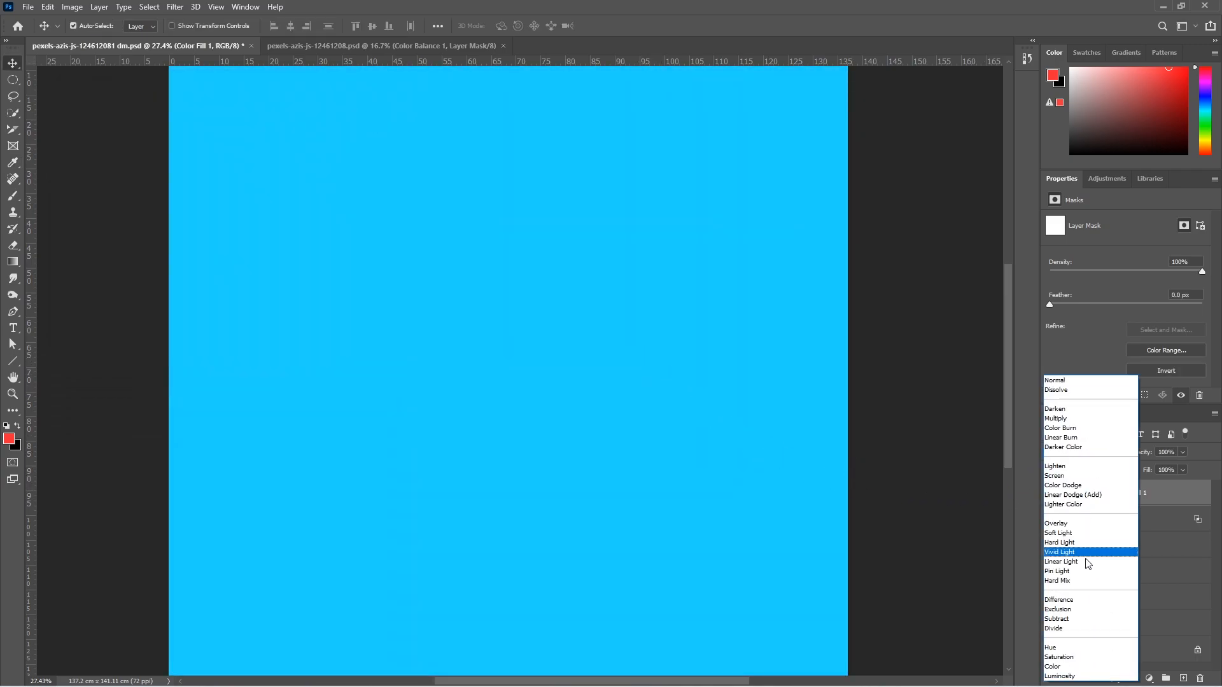
click(1074, 663)
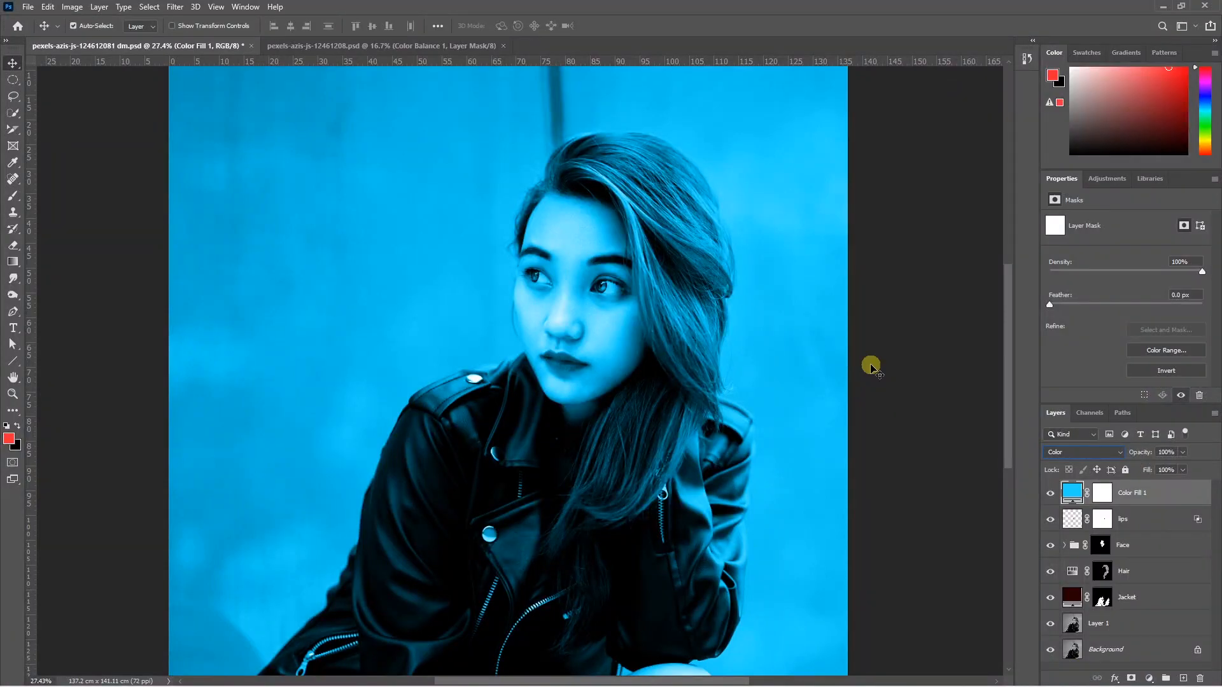
click(1101, 493)
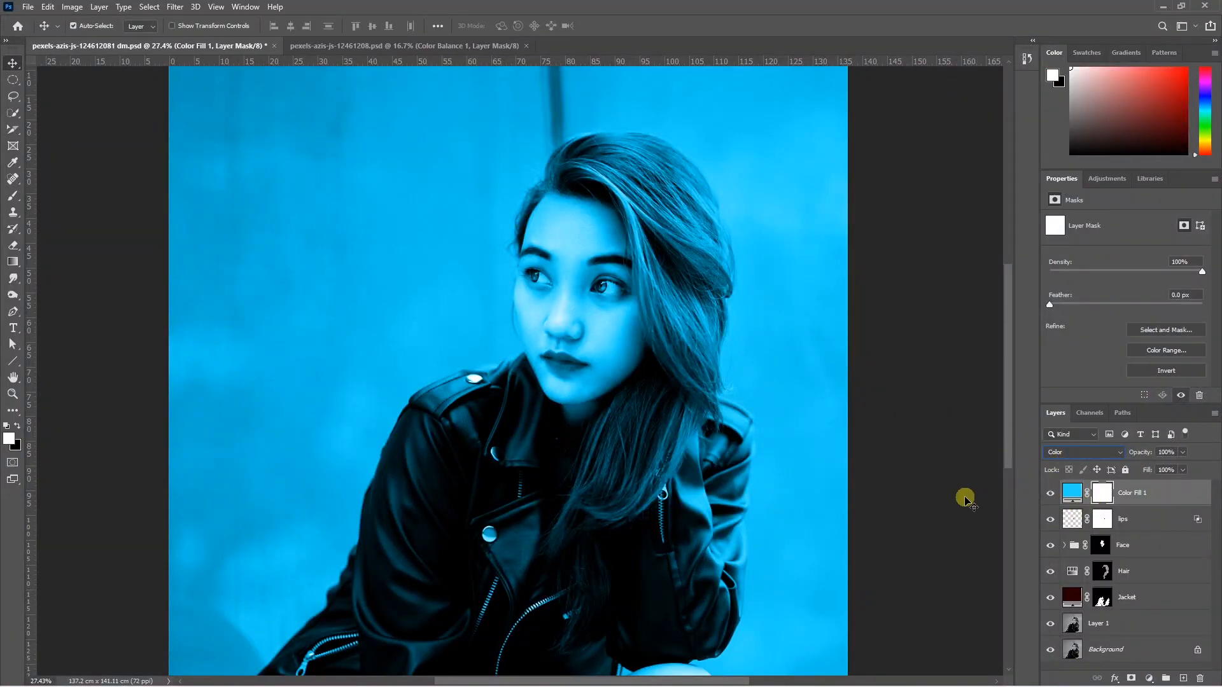
key(ctrl+i)
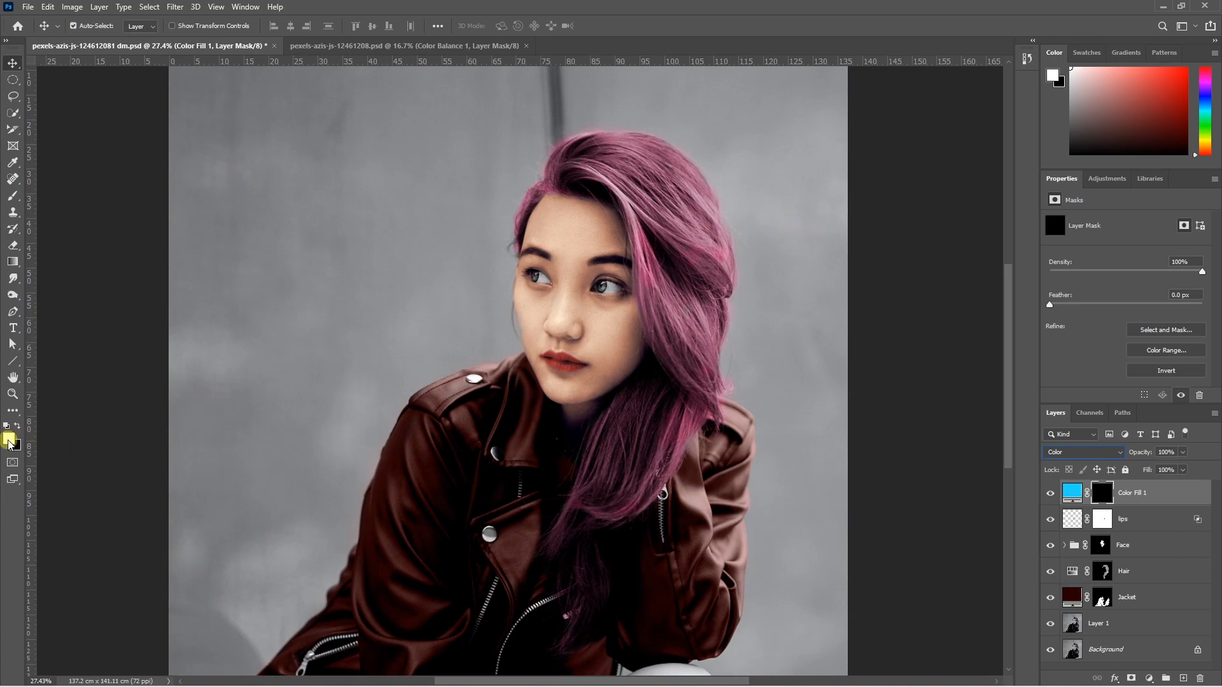
Step: Paint white over both irises on the blue fill layer's mask to color the eyes blue
key(b)
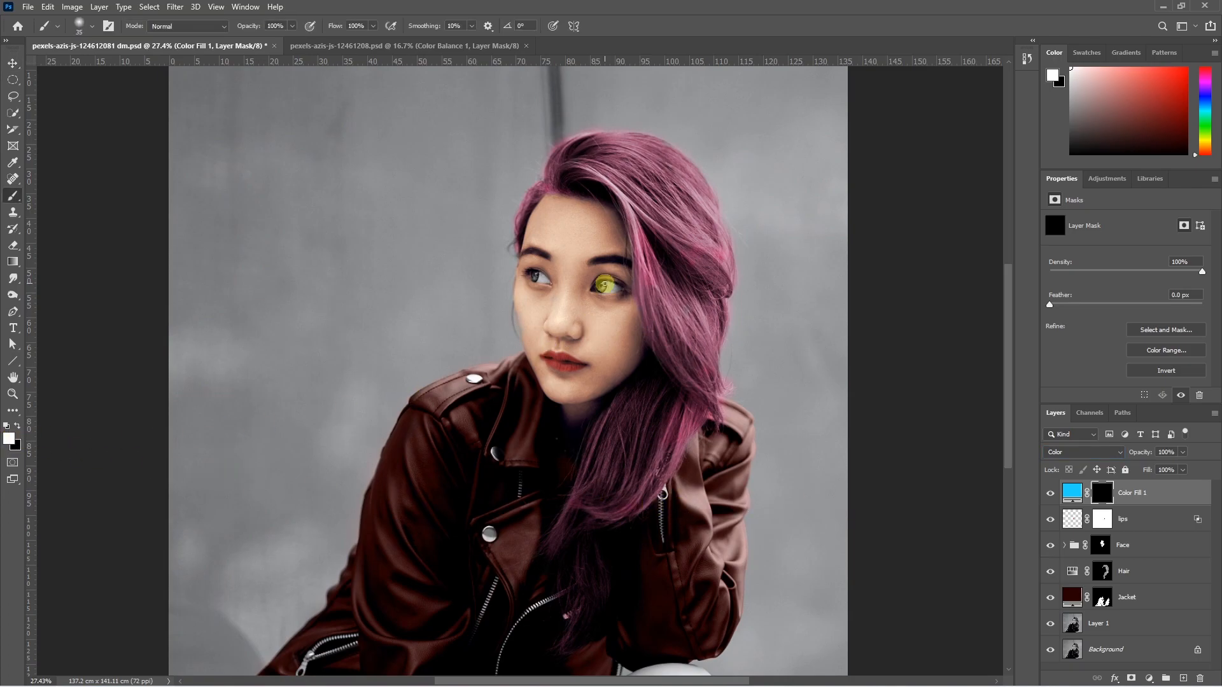
scroll(603, 286, up, 2)
scroll(605, 288, up, 8)
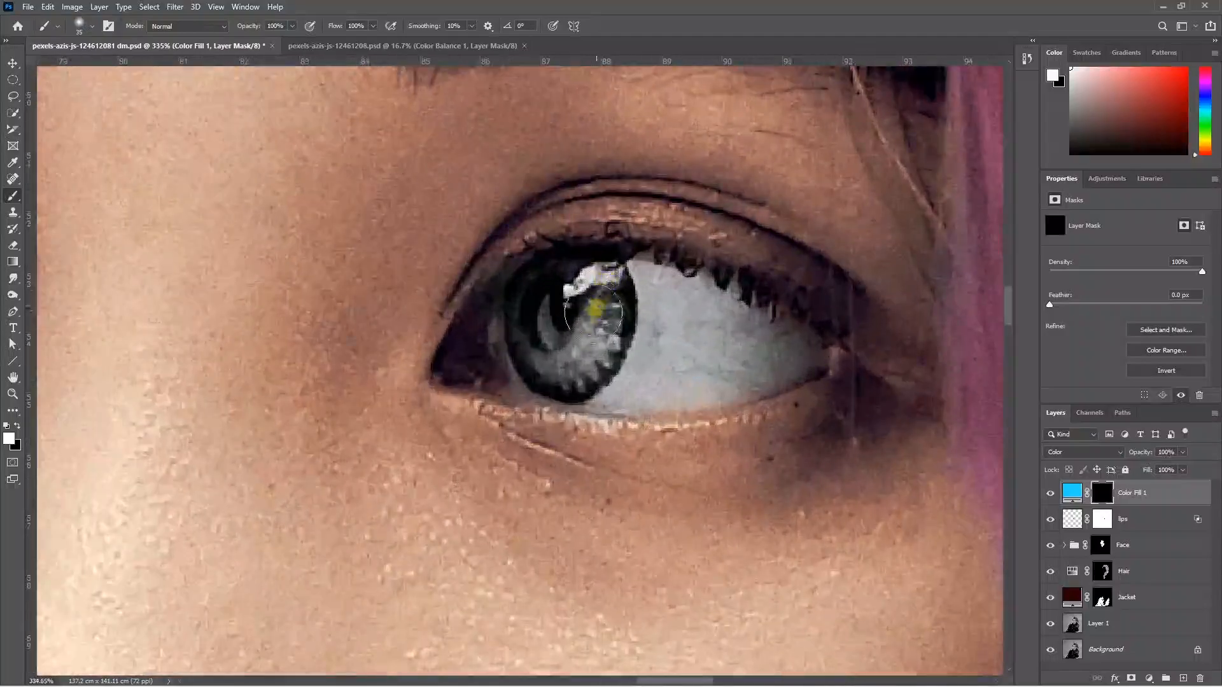
mouse_move(577, 316)
mouse_down()
mouse_move(602, 329)
mouse_move(554, 362)
mouse_up()
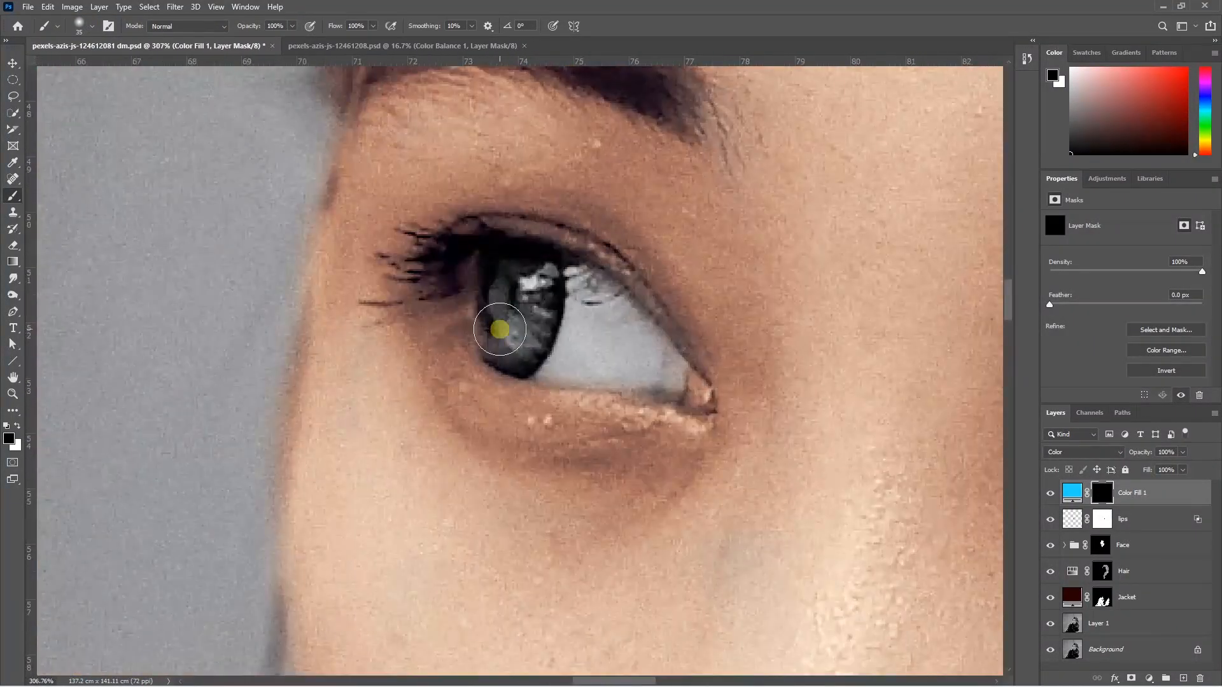
drag(499, 327, 521, 280)
scroll(520, 280, down, 8)
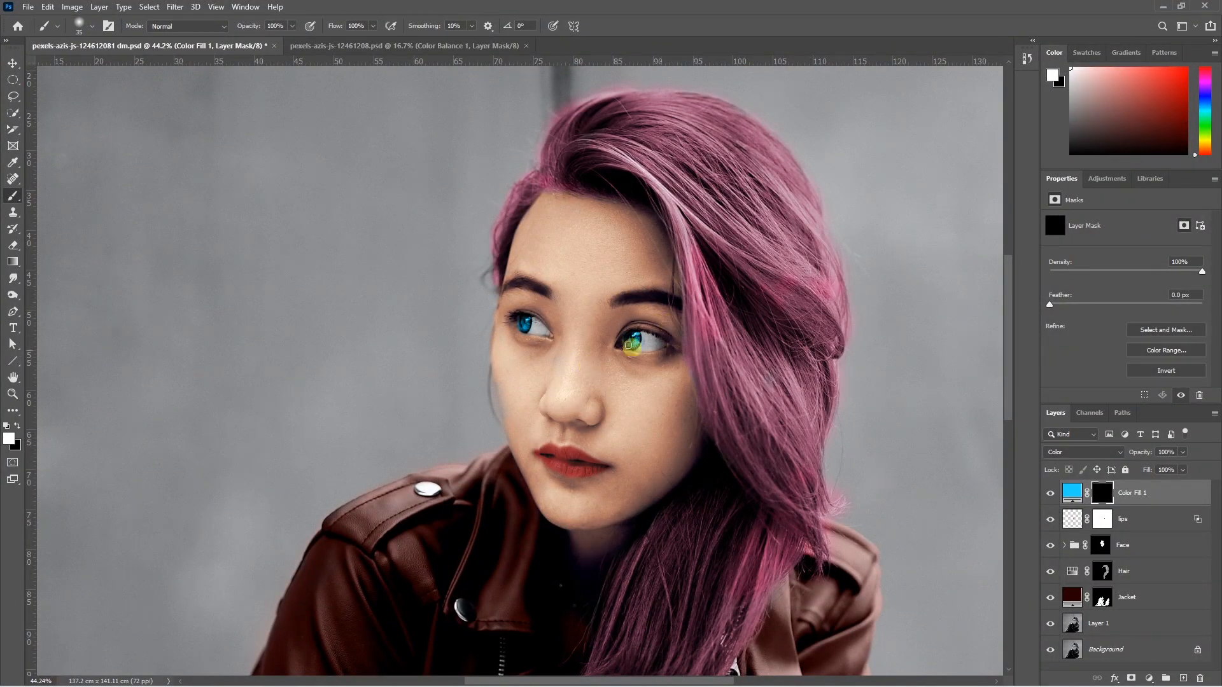
Step: Lower the blue fill layer's opacity to 55% and stamp all visible layers into a new layer on top
click(1182, 452)
drag(1185, 466, 1159, 470)
key(ctrl+0)
key(v)
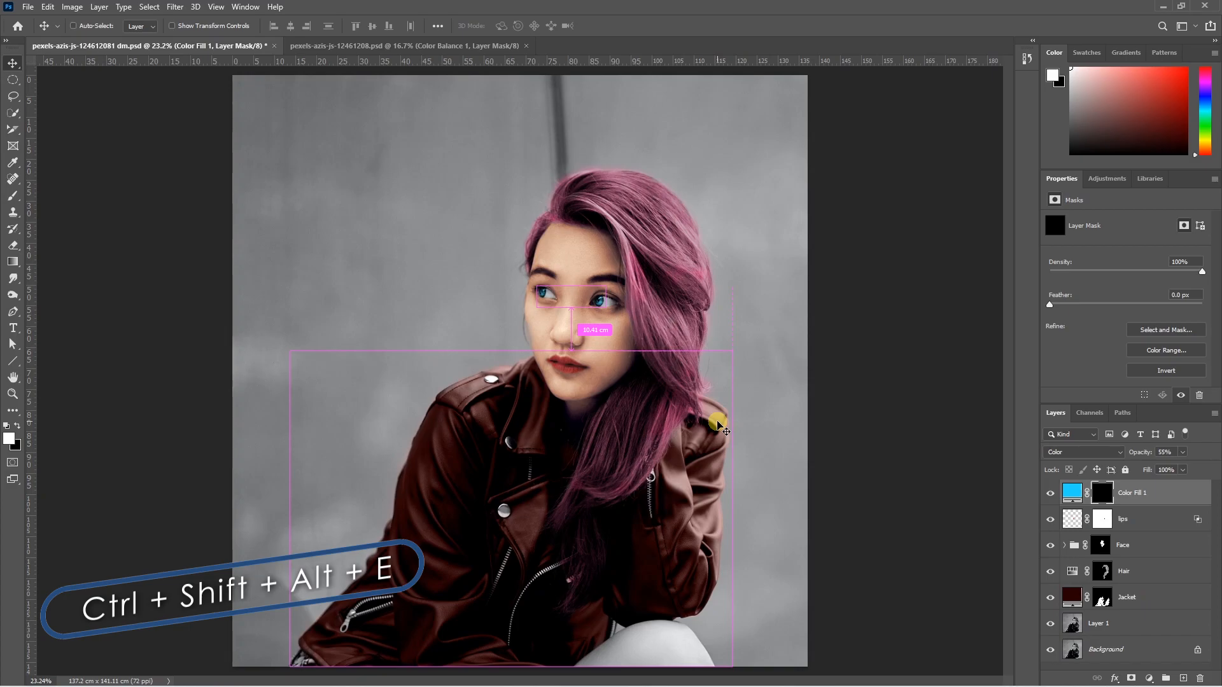
key(ctrl+shift+alt+e)
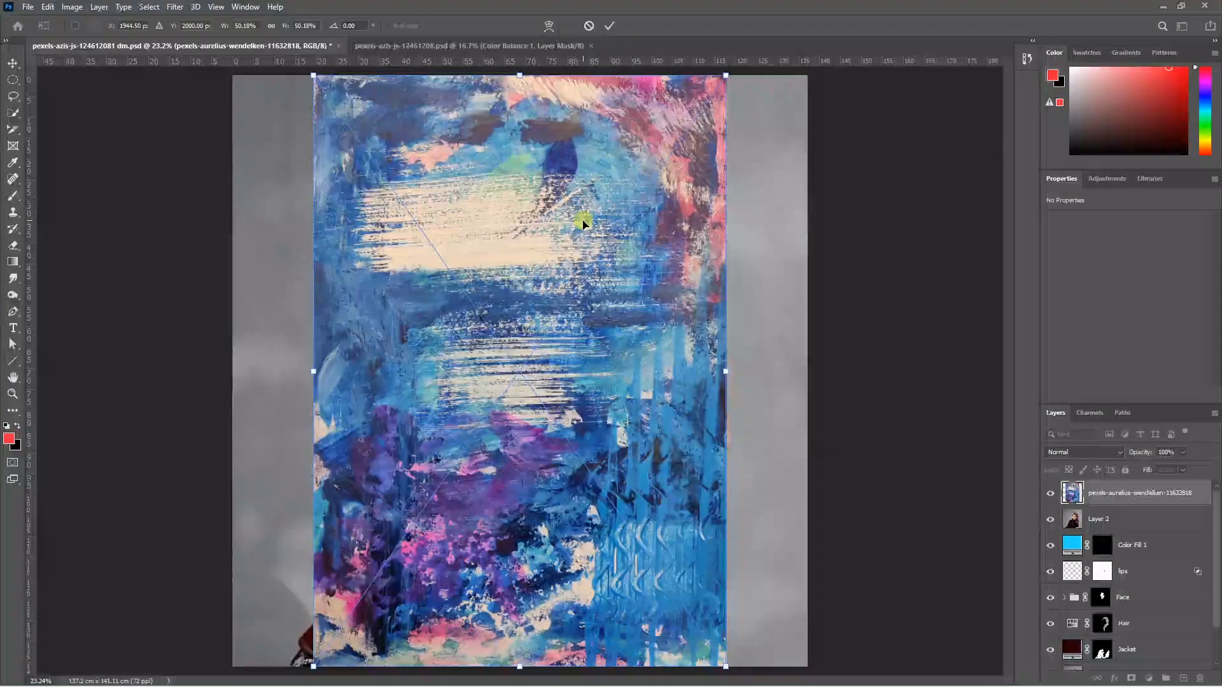
Step: Rotate the placed abstract painting 90° and scale it to about 77% so it covers the whole canvas
mouse_move(731, 73)
mouse_down()
mouse_move(789, 523)
mouse_move(687, 401)
mouse_up()
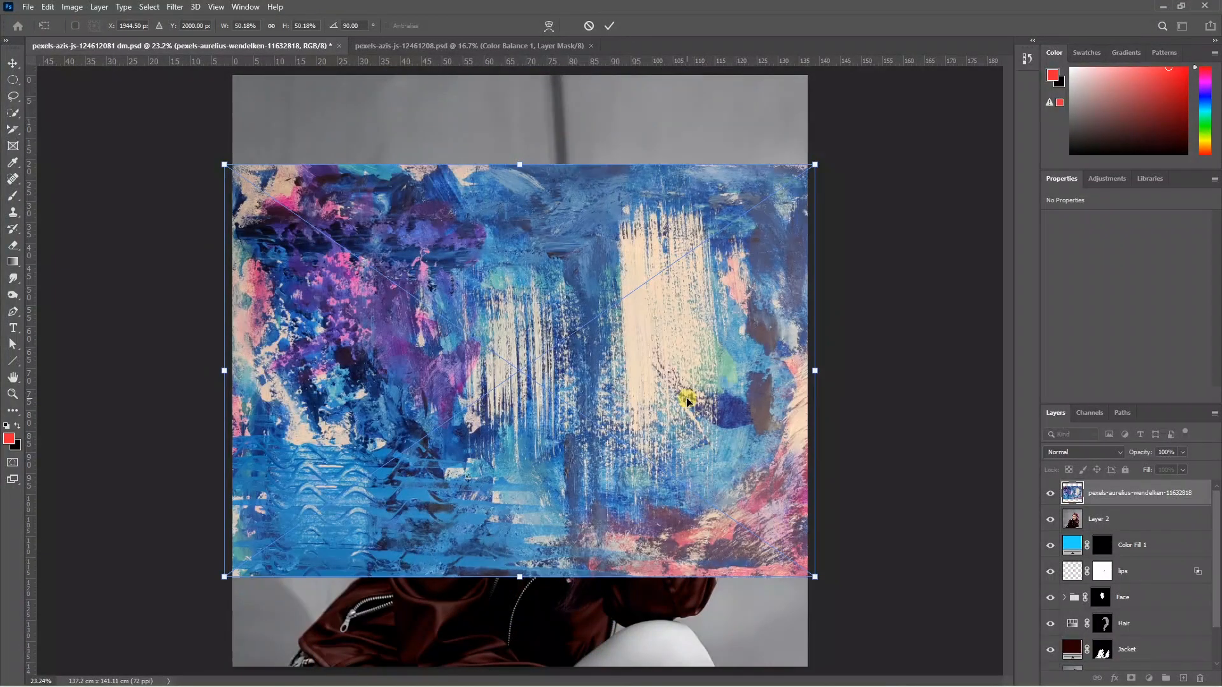
scroll(426, 407, down, 2)
drag(520, 543, 537, 622)
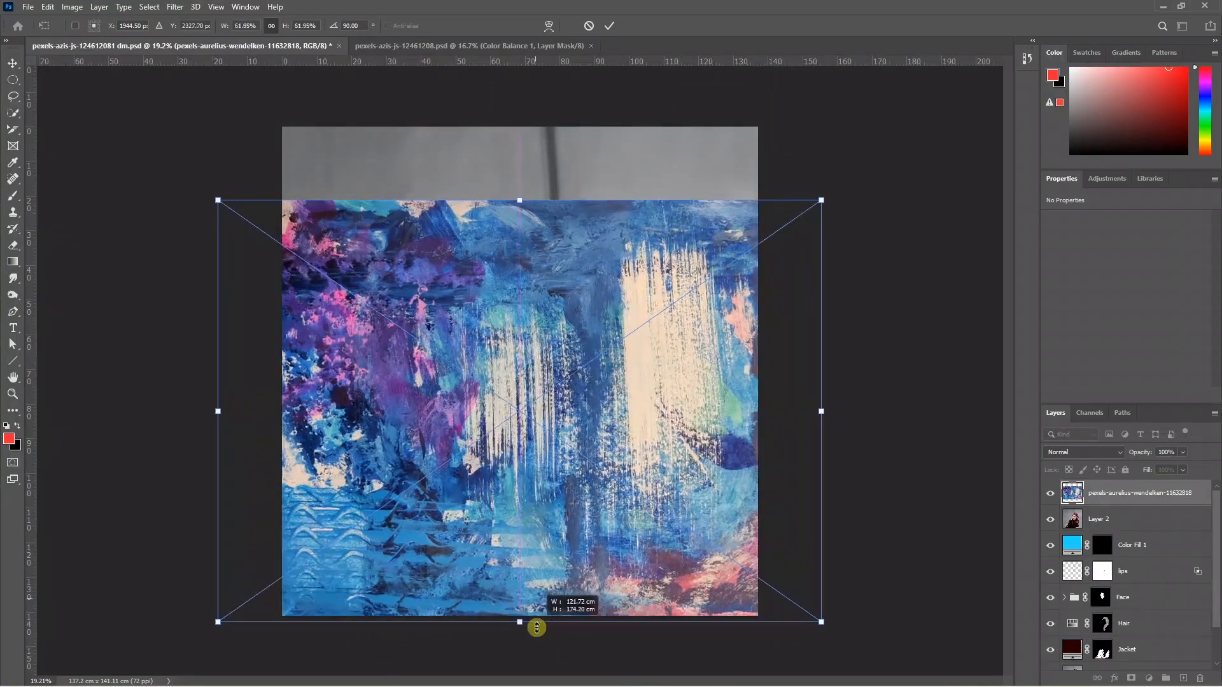
drag(524, 204, 528, 111)
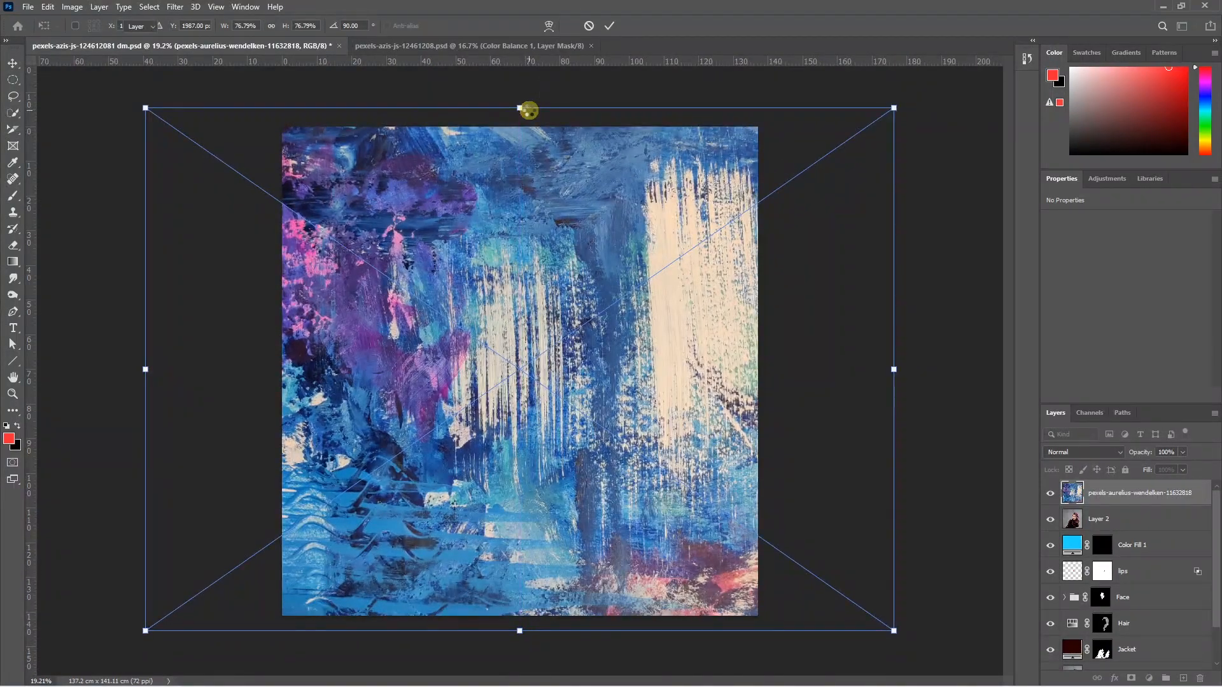
key(Return)
Step: Move the painting layer beneath Layer 2 and select the woman on Layer 2 with Select Subject
drag(1085, 493, 1073, 529)
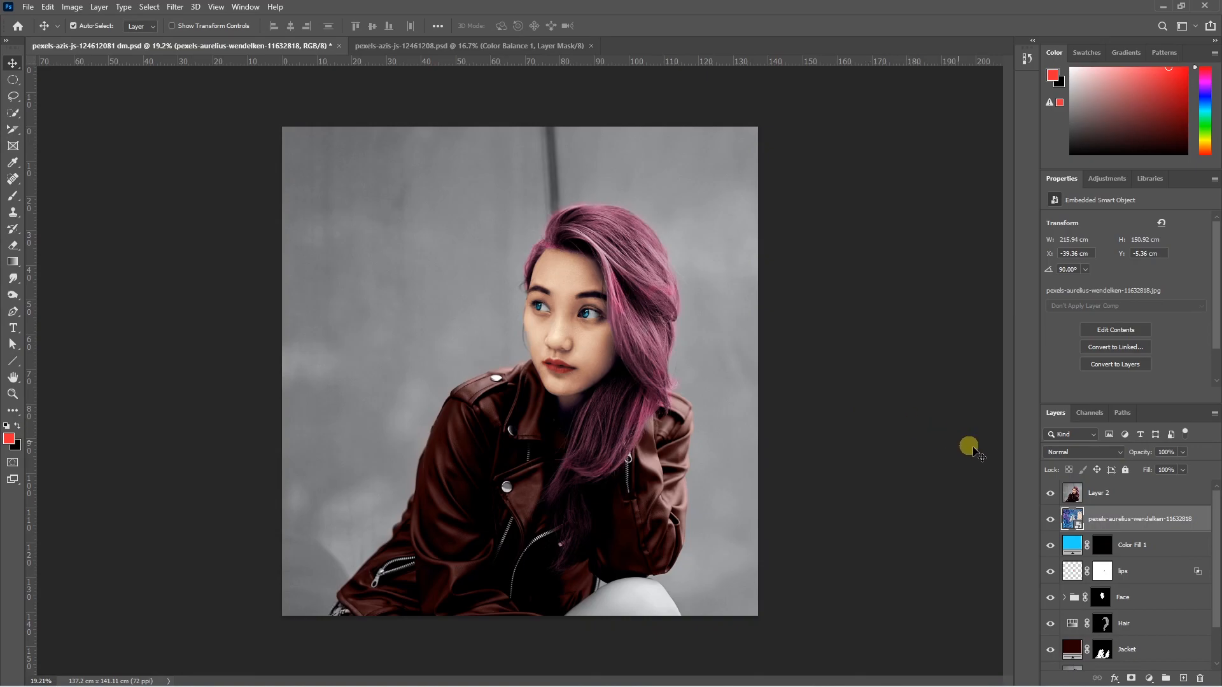
click(1119, 493)
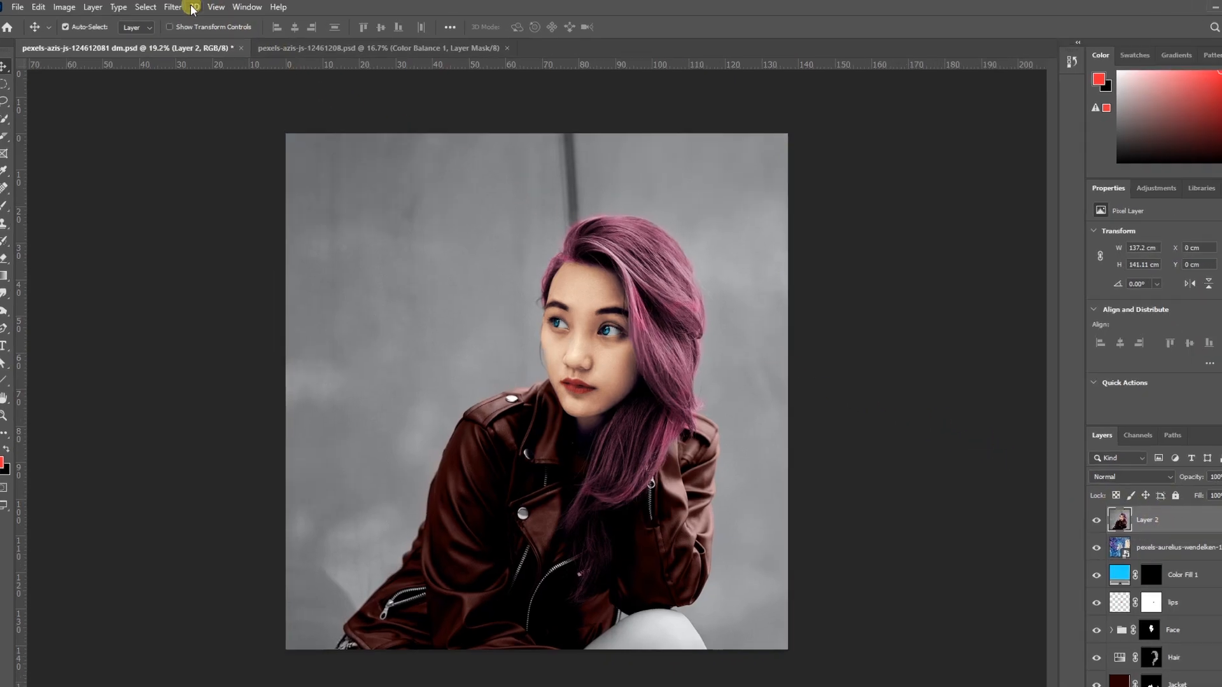
click(149, 6)
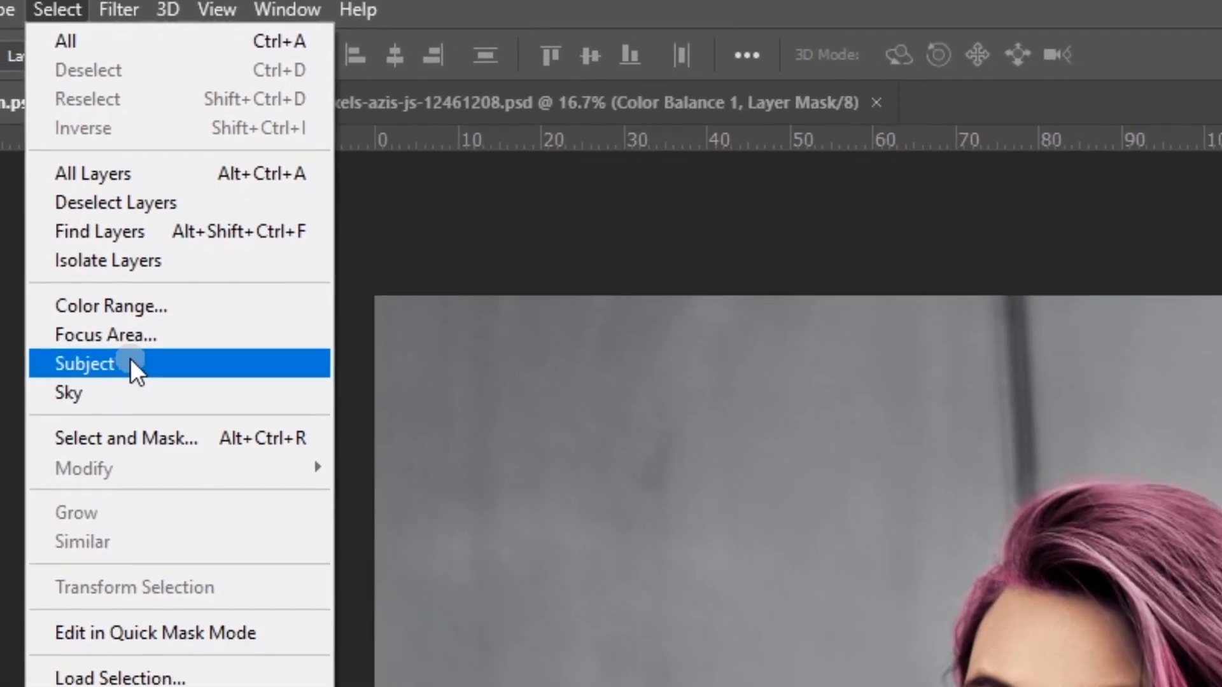
click(121, 405)
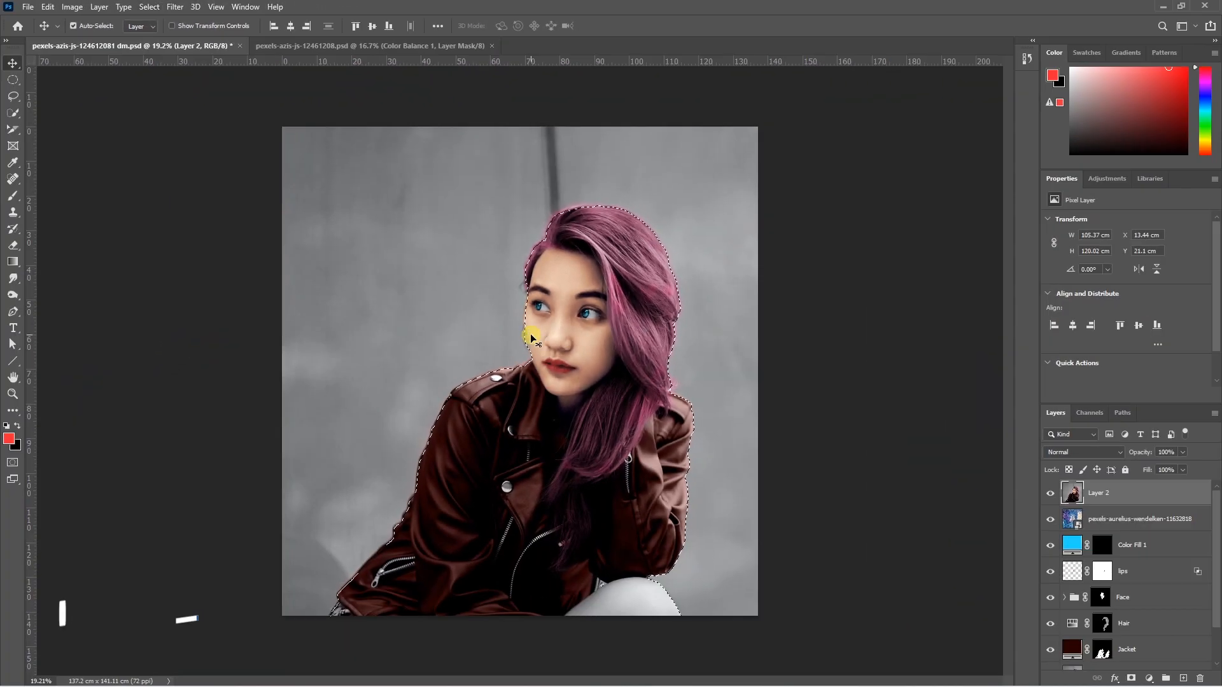
Step: Feather the selection around the woman and turn it into a layer mask on Layer 2
key(shift+F6)
drag(251, 196, 340, 259)
click(388, 280)
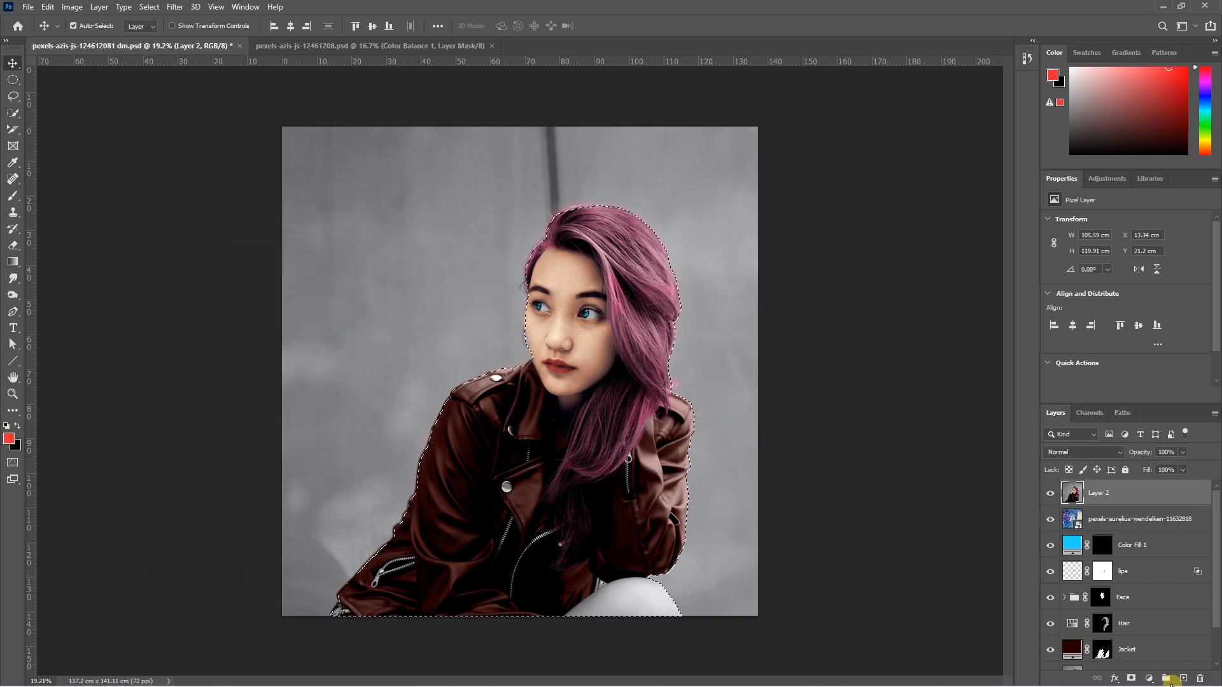
click(1131, 678)
click(1073, 494)
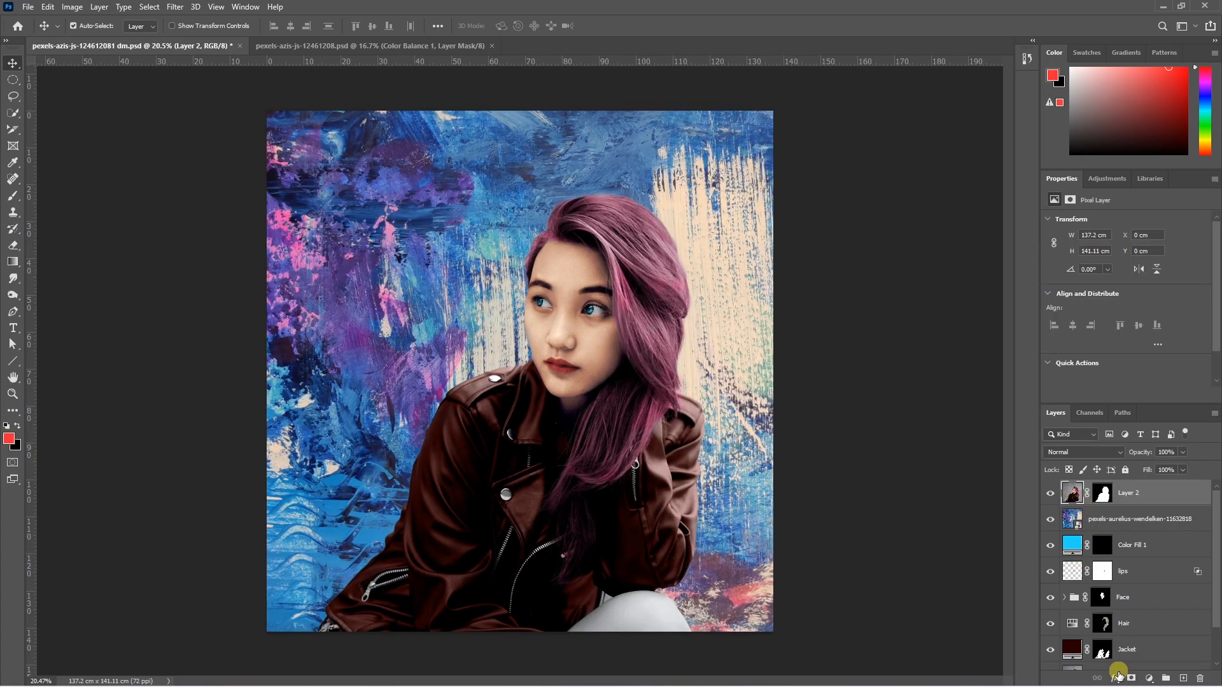
Step: On a new layer directly above the painting, paint a soft black shadow around the woman's outline with a 300 px brush
click(1120, 521)
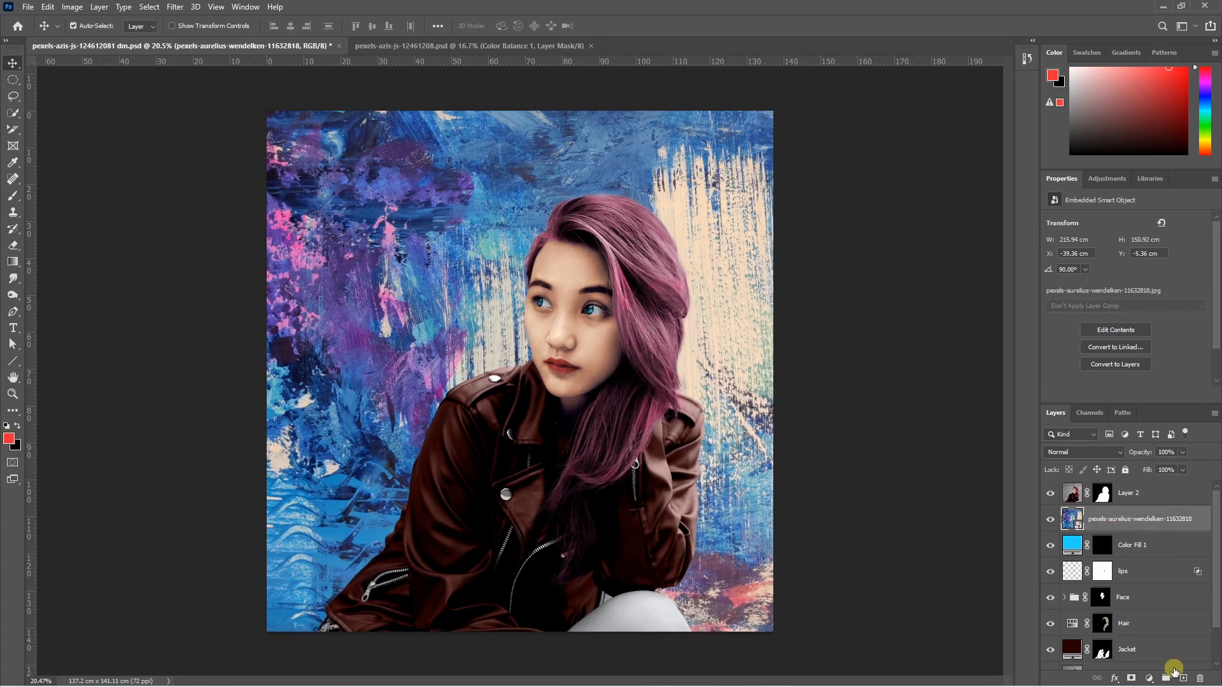
click(1182, 680)
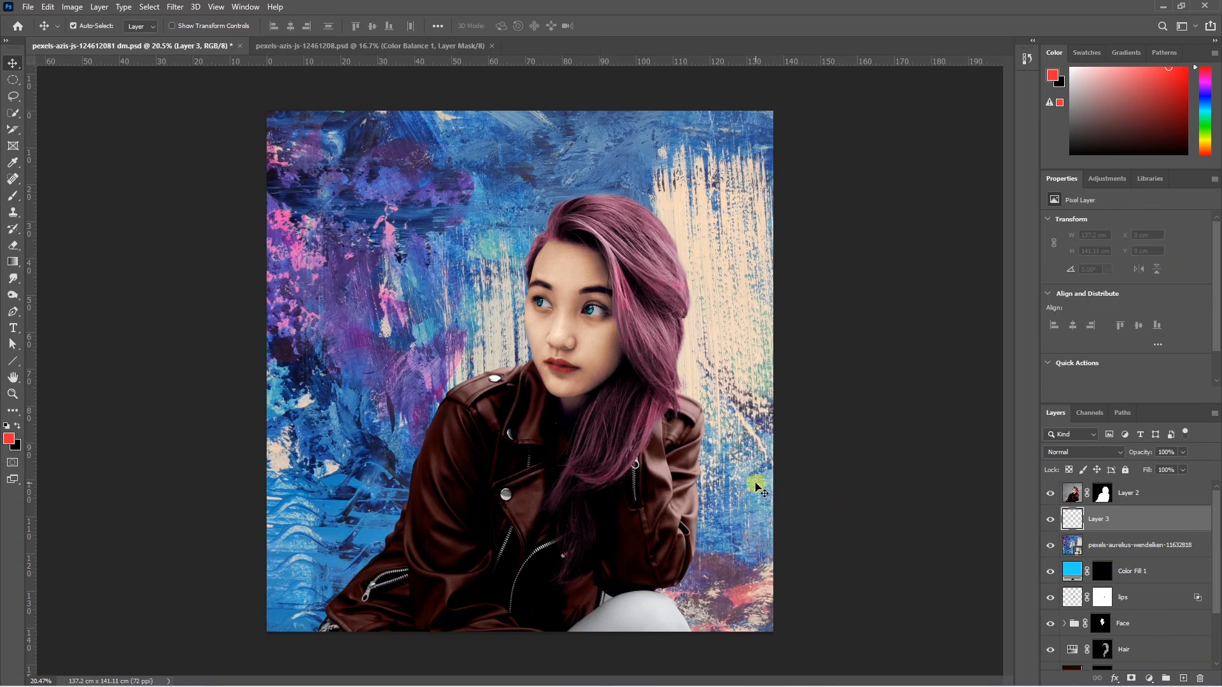
key(b)
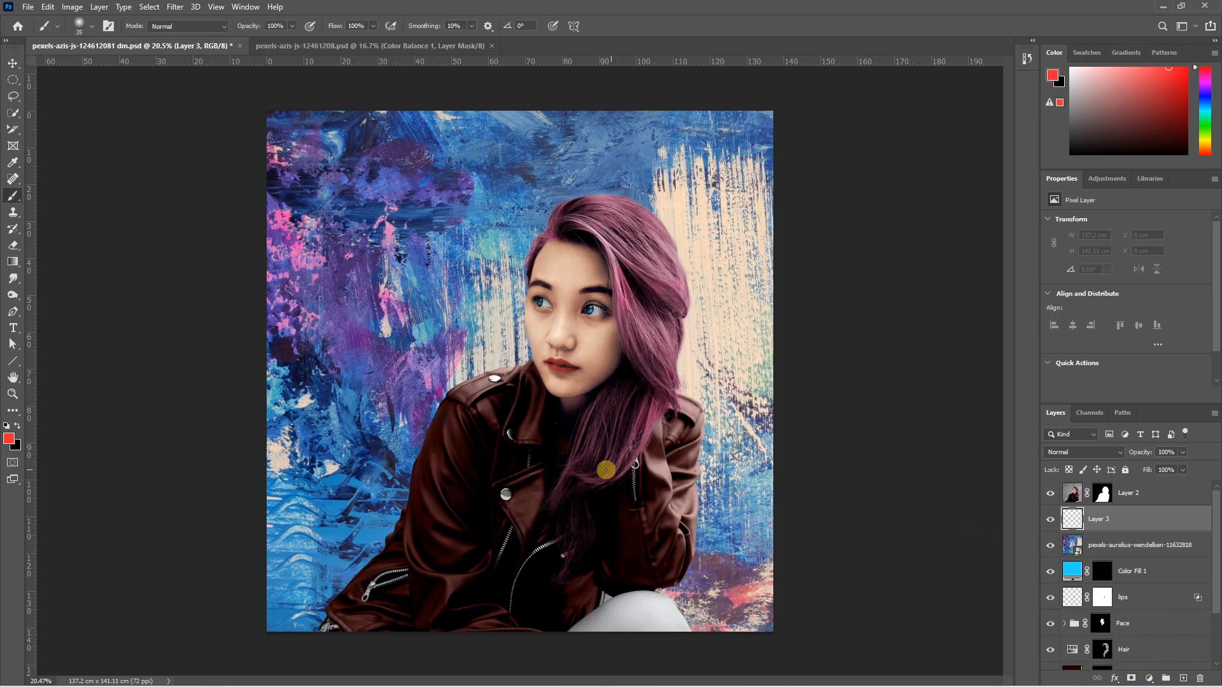
click(17, 425)
key(bracketright)
key(bracketright)
key(bracketright)
key(bracketright)
key(bracketright)
key(bracketright)
key(bracketright)
key(bracketright)
key(bracketright)
key(bracketright)
key(bracketright)
key(bracketright)
key(bracketright)
key(bracketright)
key(bracketright)
key(bracketright)
mouse_move(325, 629)
mouse_down()
mouse_move(434, 421)
mouse_move(669, 240)
mouse_move(703, 655)
mouse_up()
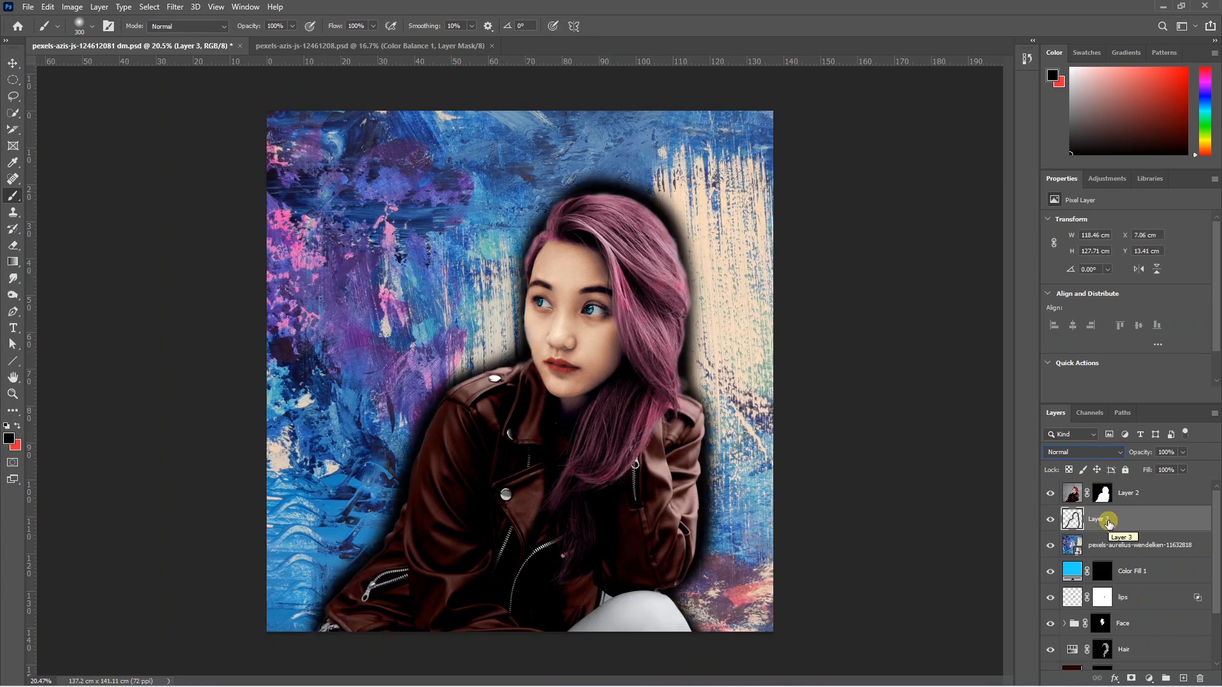
Step: Set the shadow layer's blend mode to Soft Light and its opacity to 51%
click(1082, 452)
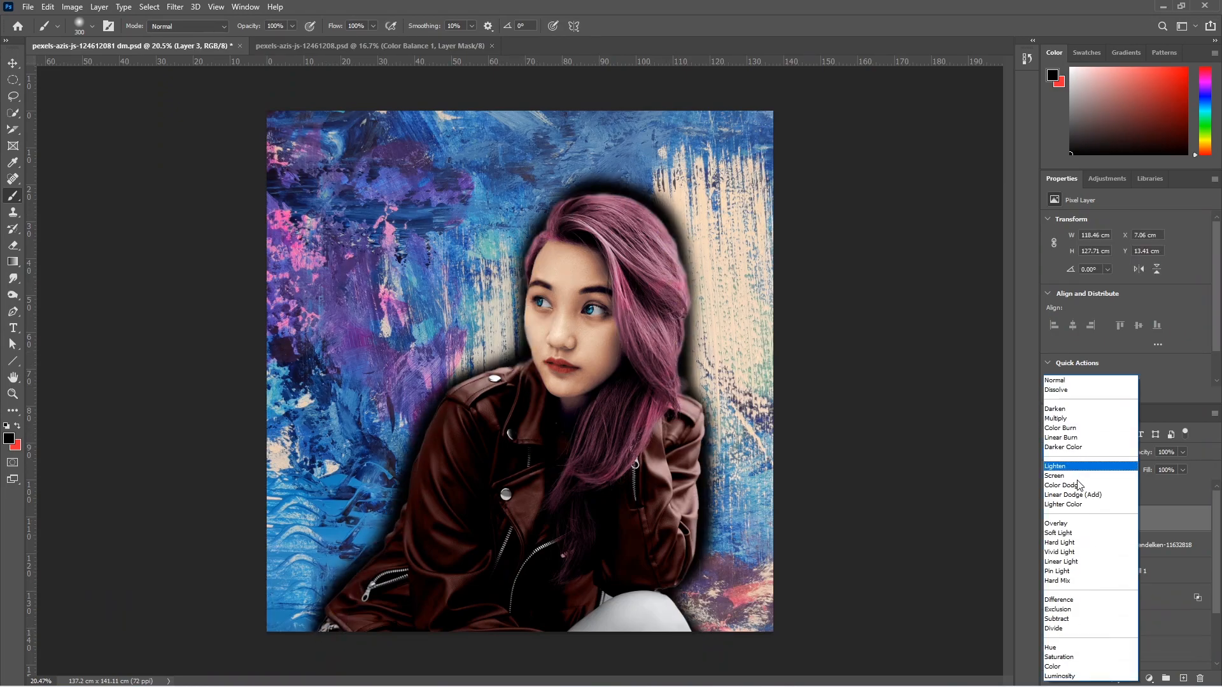
click(1071, 534)
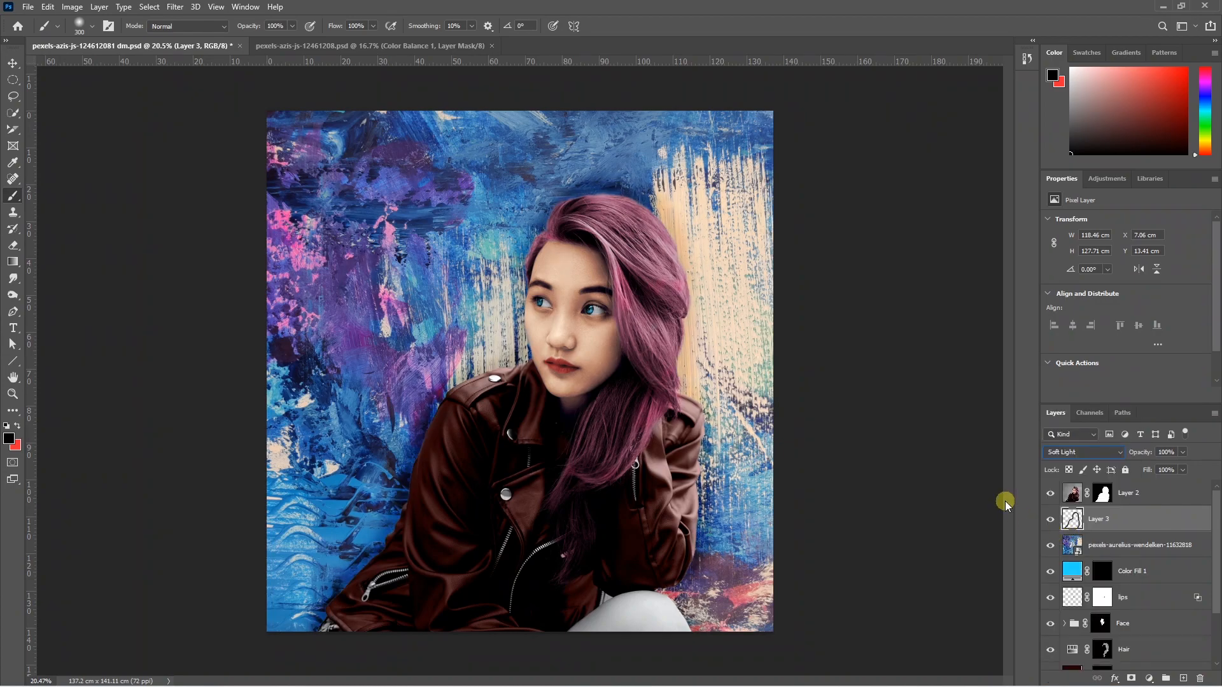
click(1184, 452)
drag(1184, 469, 1155, 469)
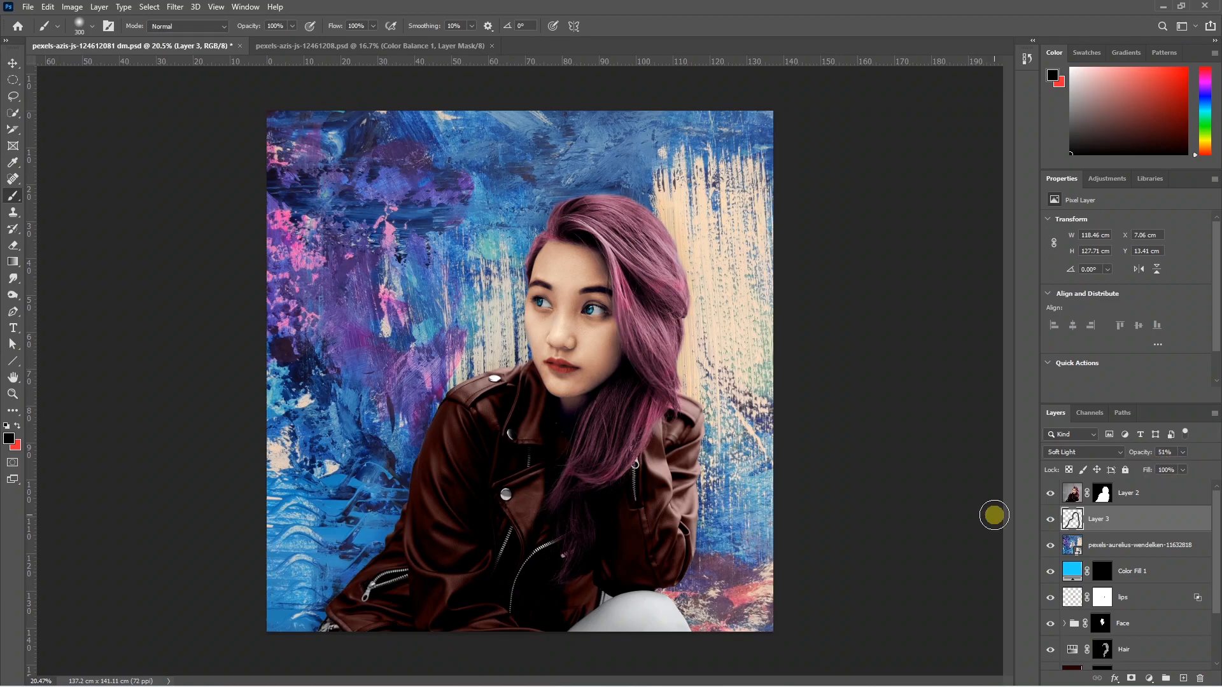
Step: Compare the colorized composite with the original photo by repeatedly isolating the Background layer and restoring all other layers
scroll(1071, 562, down, 3)
alt+click(1050, 657)
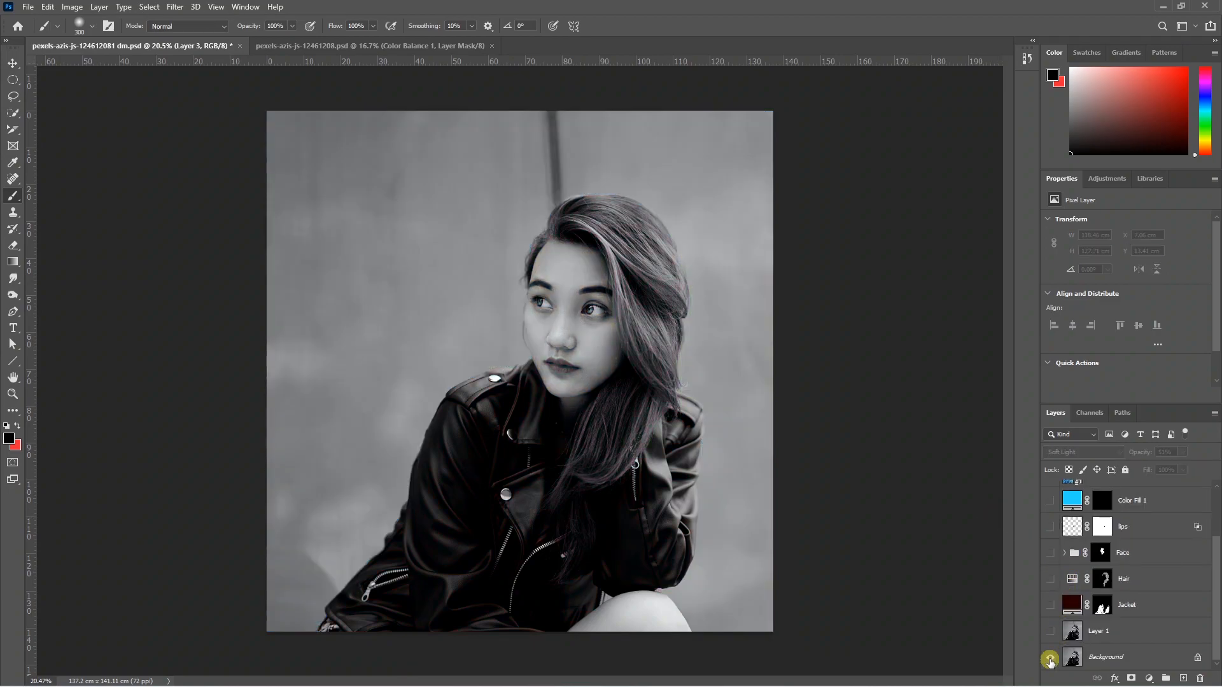
alt+click(1050, 657)
alt+click(1050, 657)
alt+click(1050, 658)
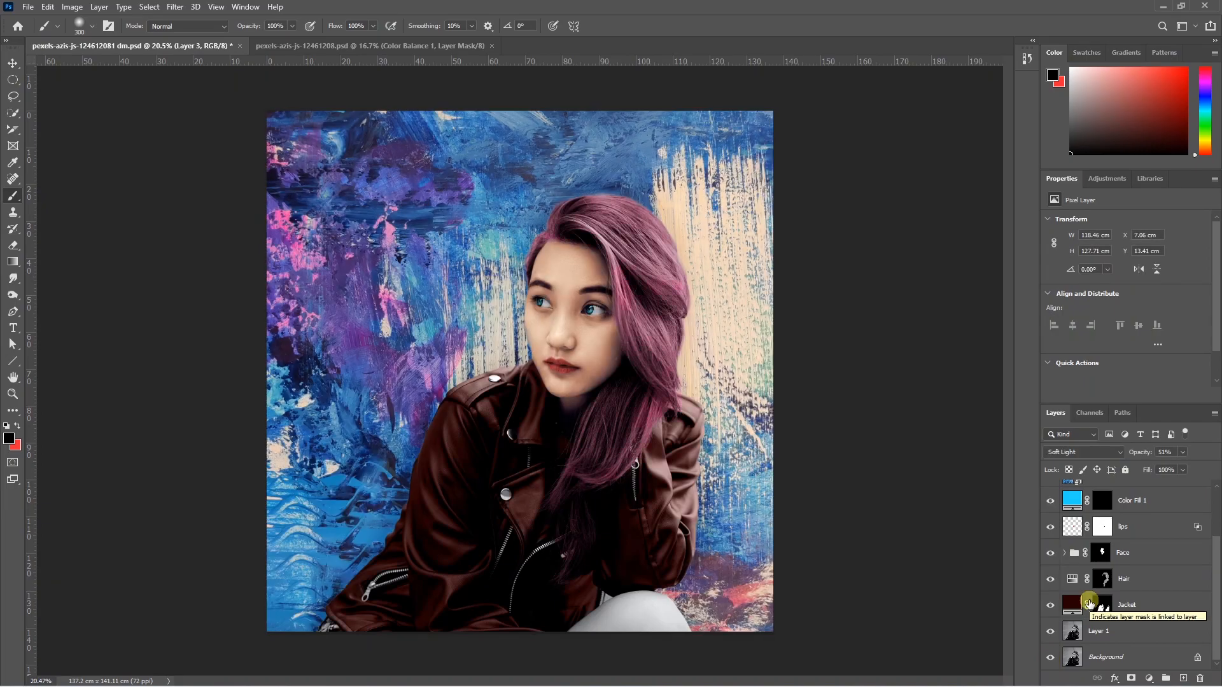
Step: Stamp all visible layers into a new layer above Layer 2 and convert it to a smart object
scroll(1146, 560, up, 2)
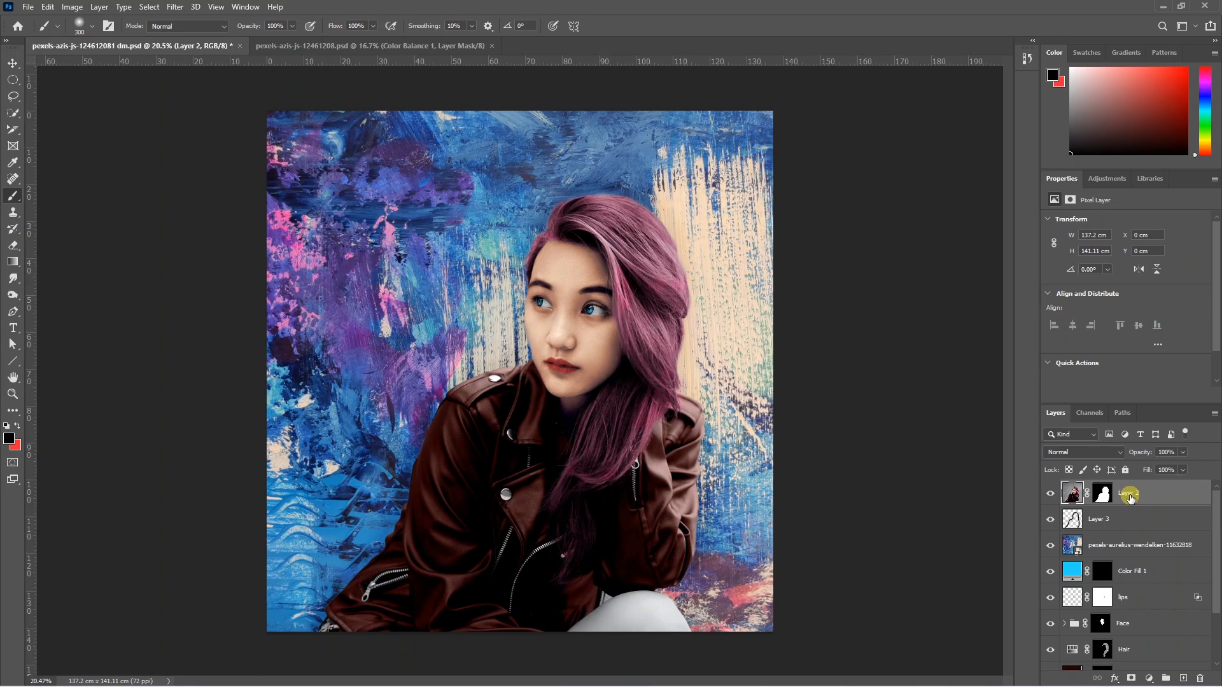
key(ctrl+shift+alt+e)
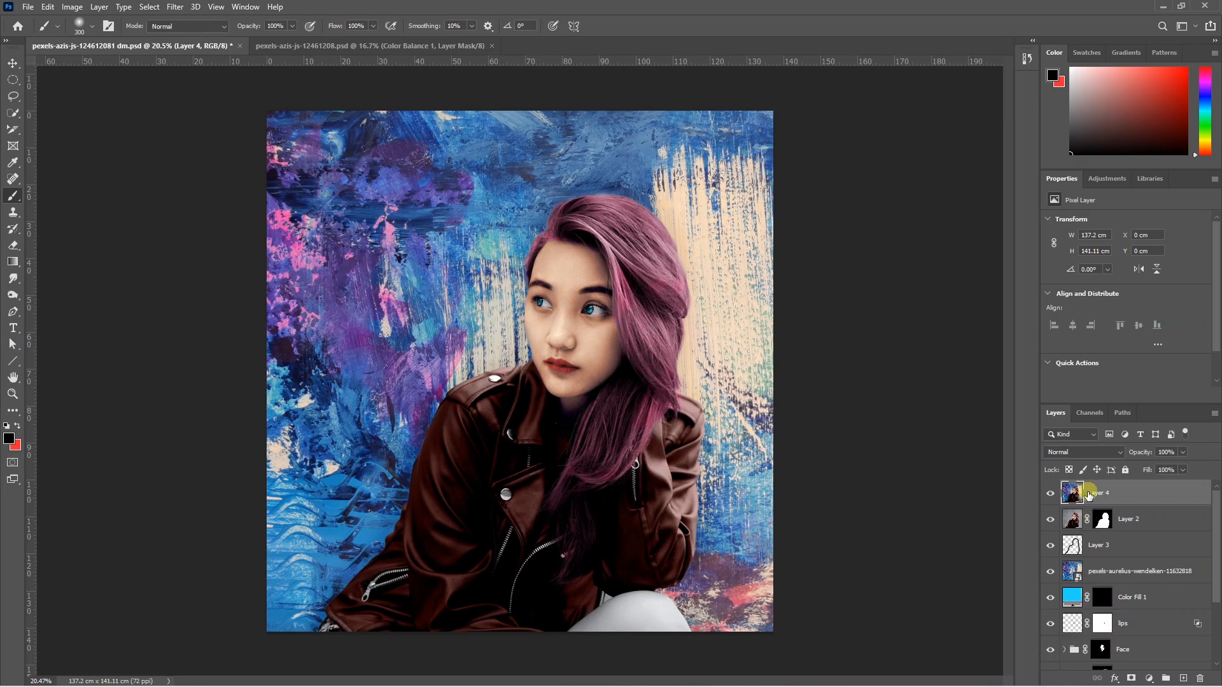
right_click(1092, 494)
click(993, 326)
Step: Start the Camera Raw Filter on Layer 4 and set Temperature +4, Tint +13, Exposure +0.25 and Contrast +21
click(175, 7)
click(236, 101)
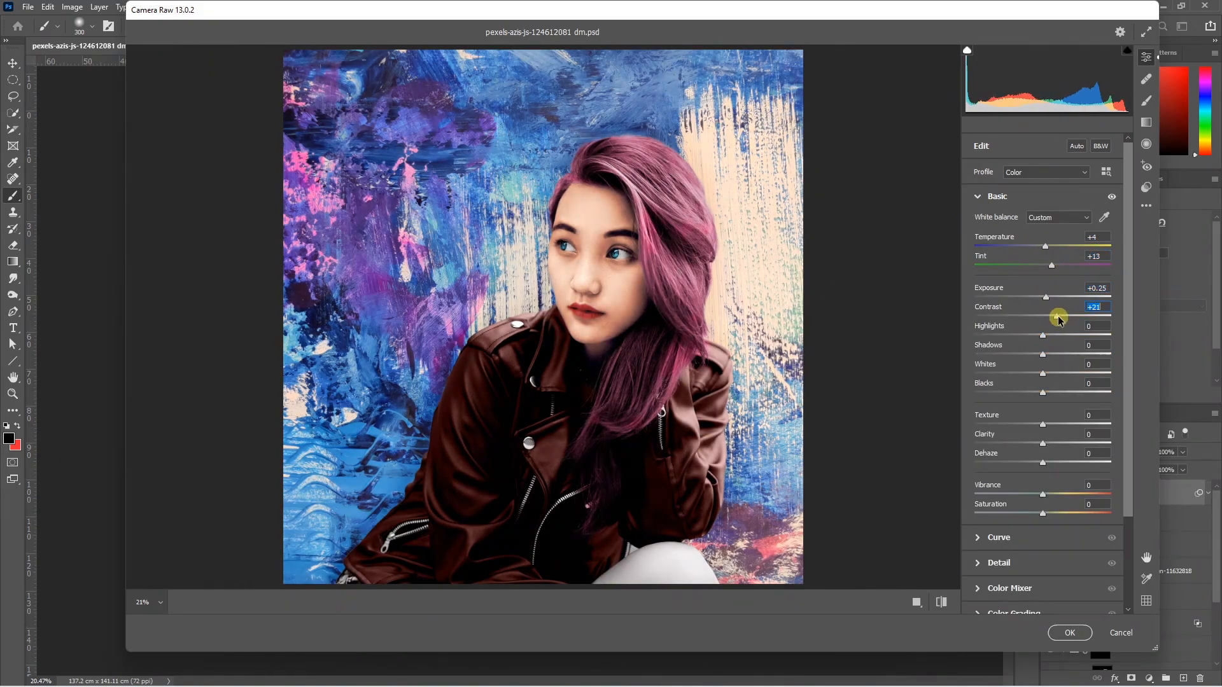
Step: Set Highlights -20, Shadows +9, Whites +8, Blacks +12, Texture +7, Clarity +12, Dehaze -9 and Vibrance +18 in the Basic adjustments
drag(1059, 313, 1037, 405)
scroll(1044, 445, down, 2)
drag(1042, 434, 1056, 434)
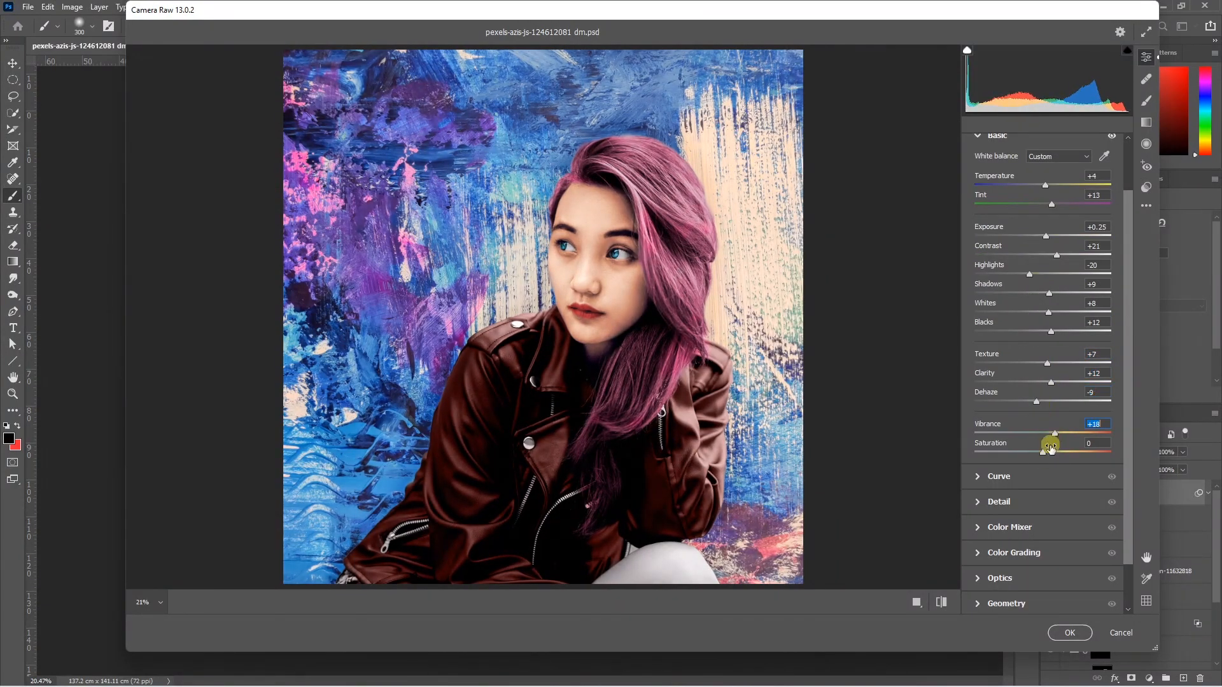
Step: Make a first slight adjustment to the tonal regions of the parametric curve
scroll(1043, 454, down, 2)
click(981, 425)
drag(1043, 376, 1047, 378)
drag(1043, 396, 1045, 345)
Step: In the Color Mixer, adjust the yellows and reds, and set the magentas to Hue +7, Saturation +57 and Luminance +39
click(1010, 480)
click(998, 313)
click(1016, 314)
drag(1043, 381, 1026, 344)
click(979, 313)
mouse_move(1042, 363)
mouse_down()
mouse_move(1056, 383)
mouse_move(1042, 384)
mouse_move(1056, 345)
mouse_up()
click(1105, 313)
drag(1042, 362, 1081, 363)
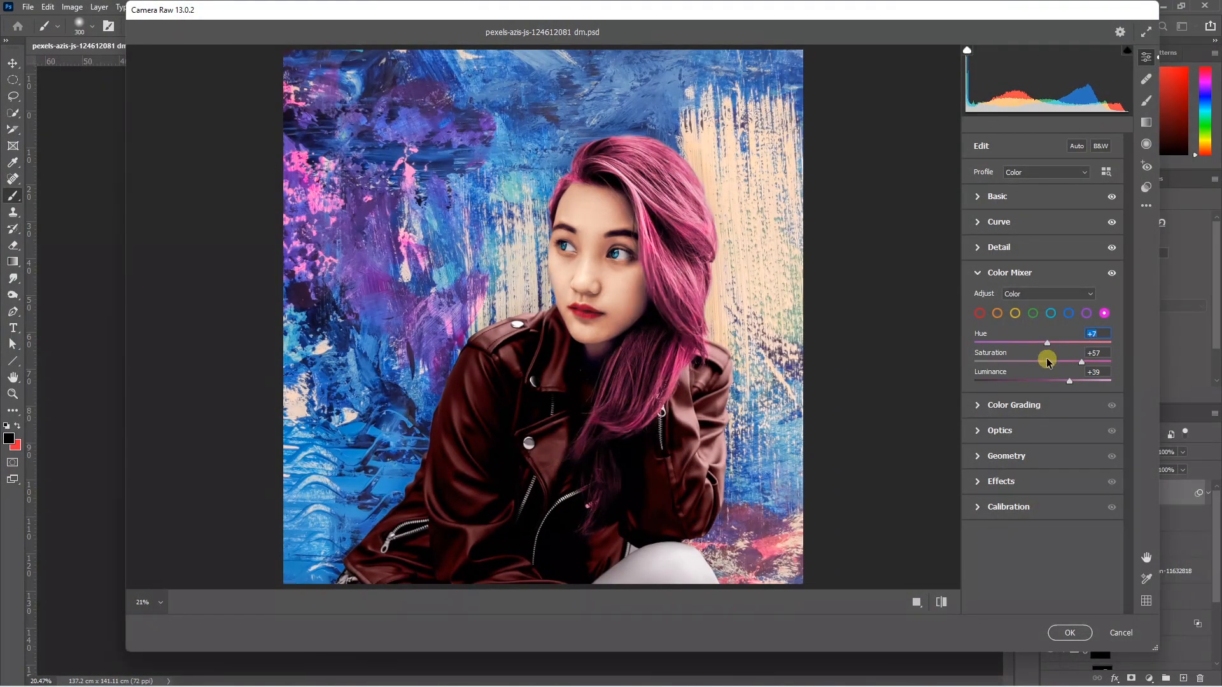
Step: Slightly tint the image's shadows and highlights with the Color Grading wheels
click(1013, 405)
drag(1002, 533, 993, 533)
drag(1082, 533, 1074, 535)
Step: Refine the parametric curve to Highlights -6, Lights -29, Darks +7 and Shadows +8, and apply the Camera Raw Filter
click(999, 222)
drag(1042, 436, 1038, 437)
mouse_move(1040, 456)
mouse_down()
mouse_move(1023, 457)
mouse_move(1047, 478)
mouse_up()
click(1042, 475)
scroll(590, 230, up, 5)
scroll(591, 229, down, 5)
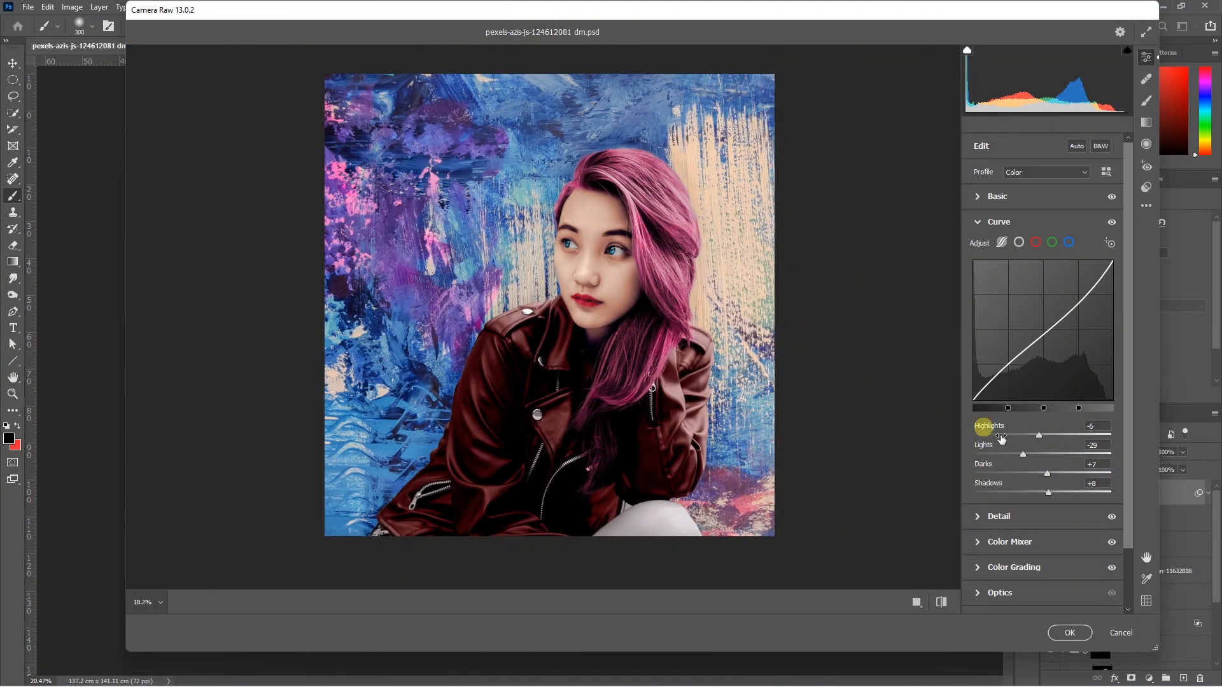
click(1069, 633)
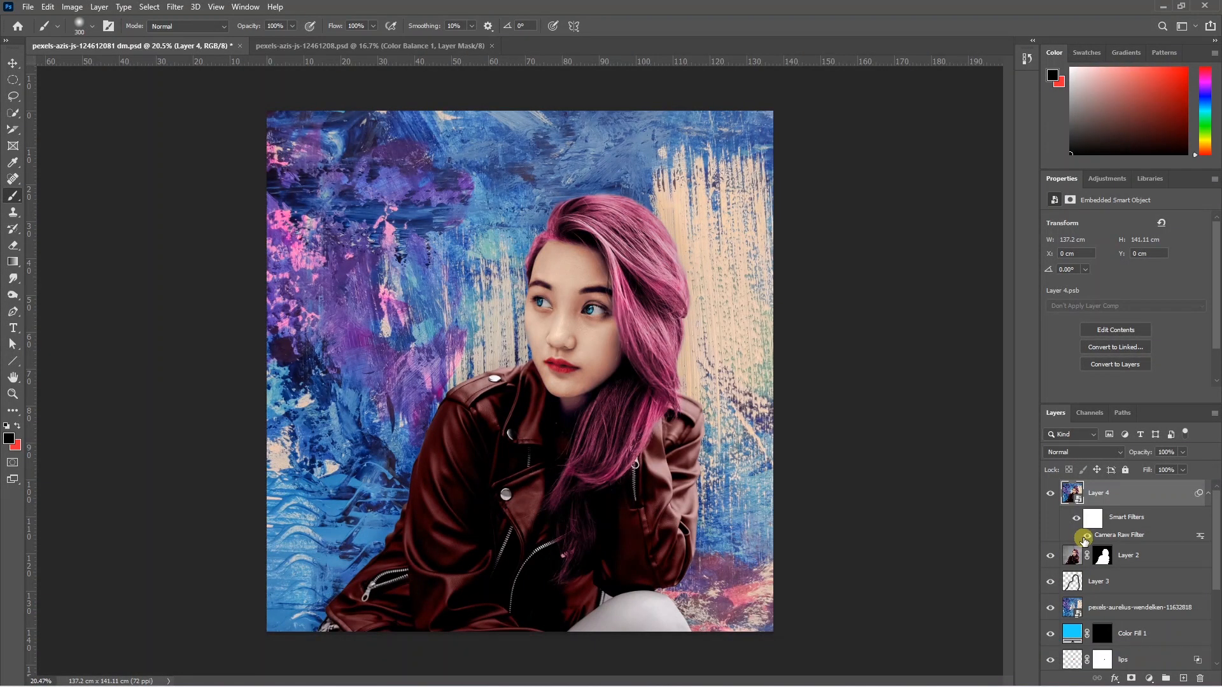
Step: Compare the final graded image with the original black-and-white photo by toggling every layer above the Background off and on
scroll(1083, 541, down, 3)
alt+click(1051, 661)
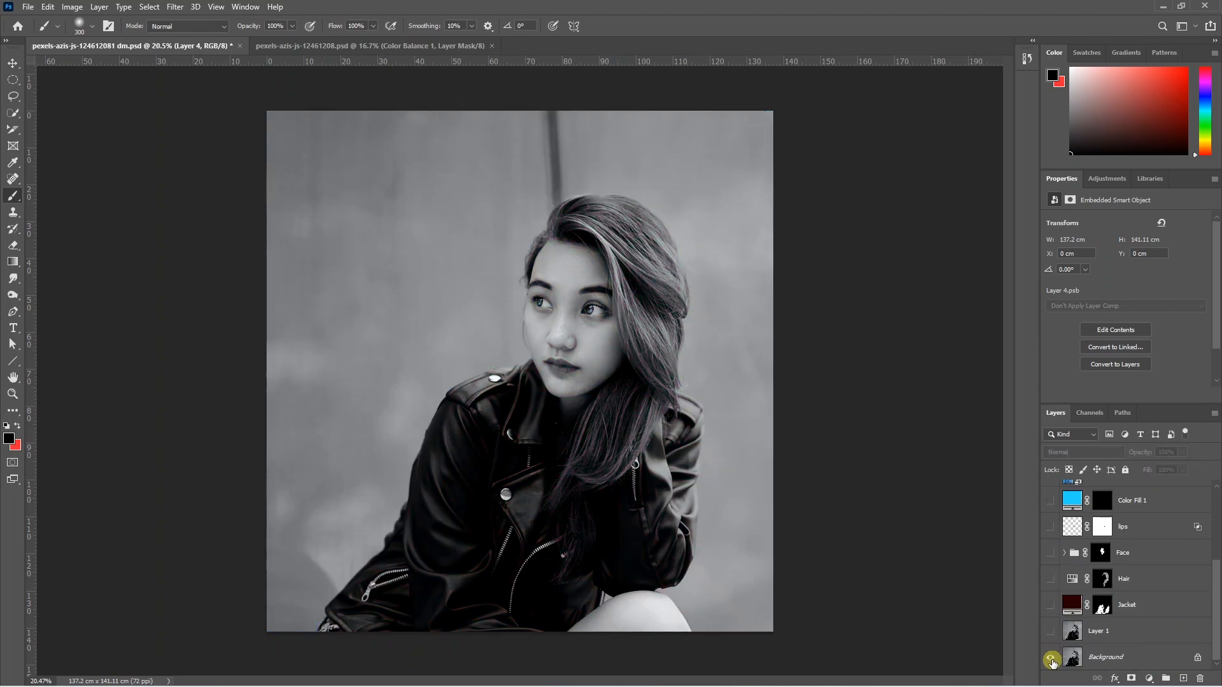
alt+click(1051, 661)
alt+click(1052, 660)
alt+click(1051, 660)
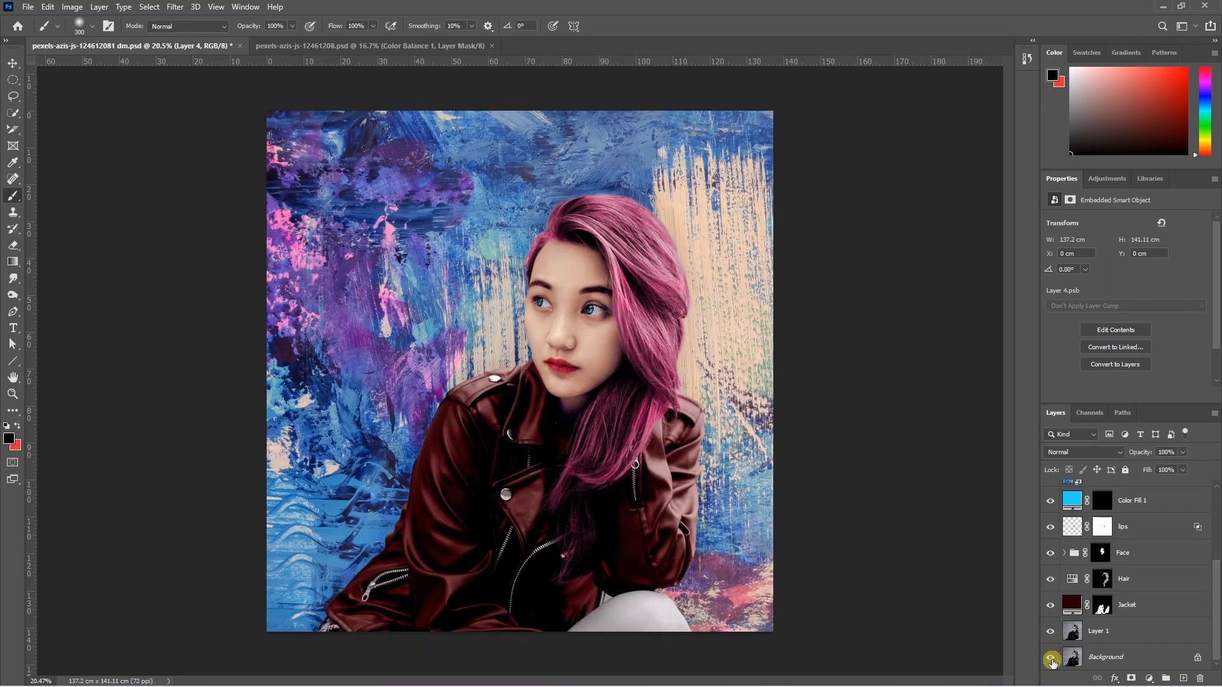